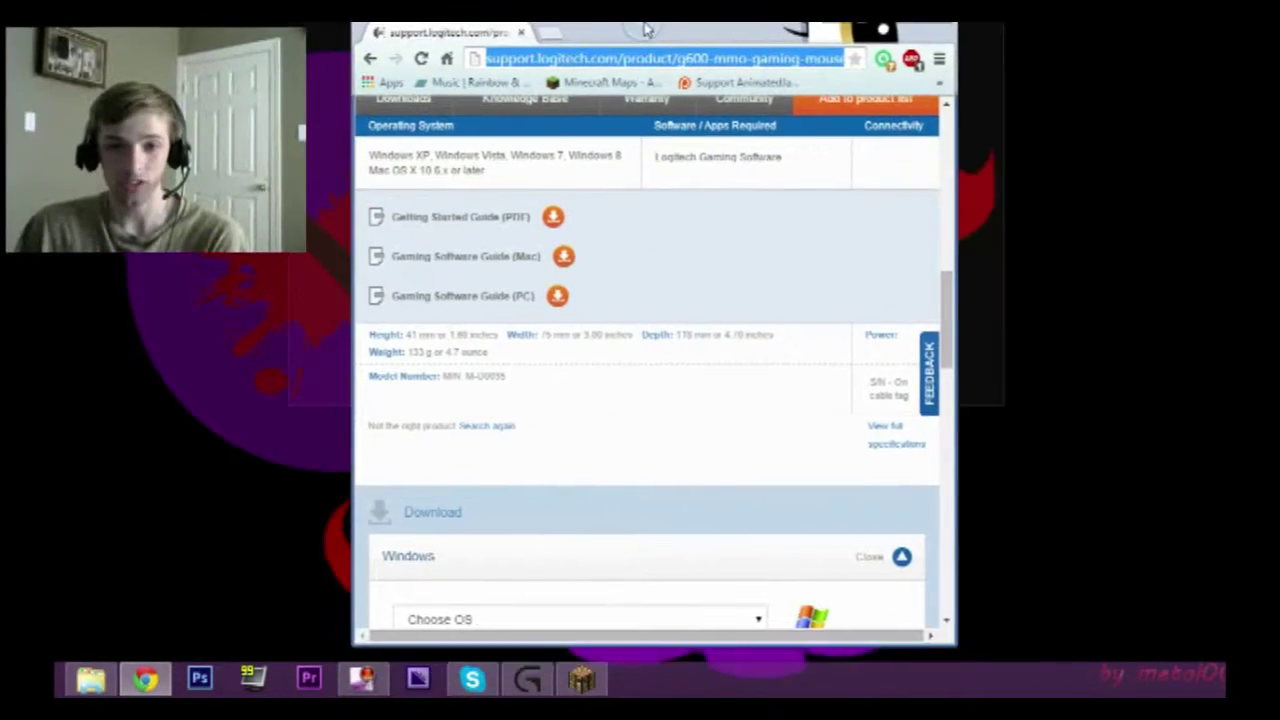
# Scroll the G600 support page down to the Windows firmware and Logitech Gaming Software downloads
pyautogui.scroll(-5, 700, 400)
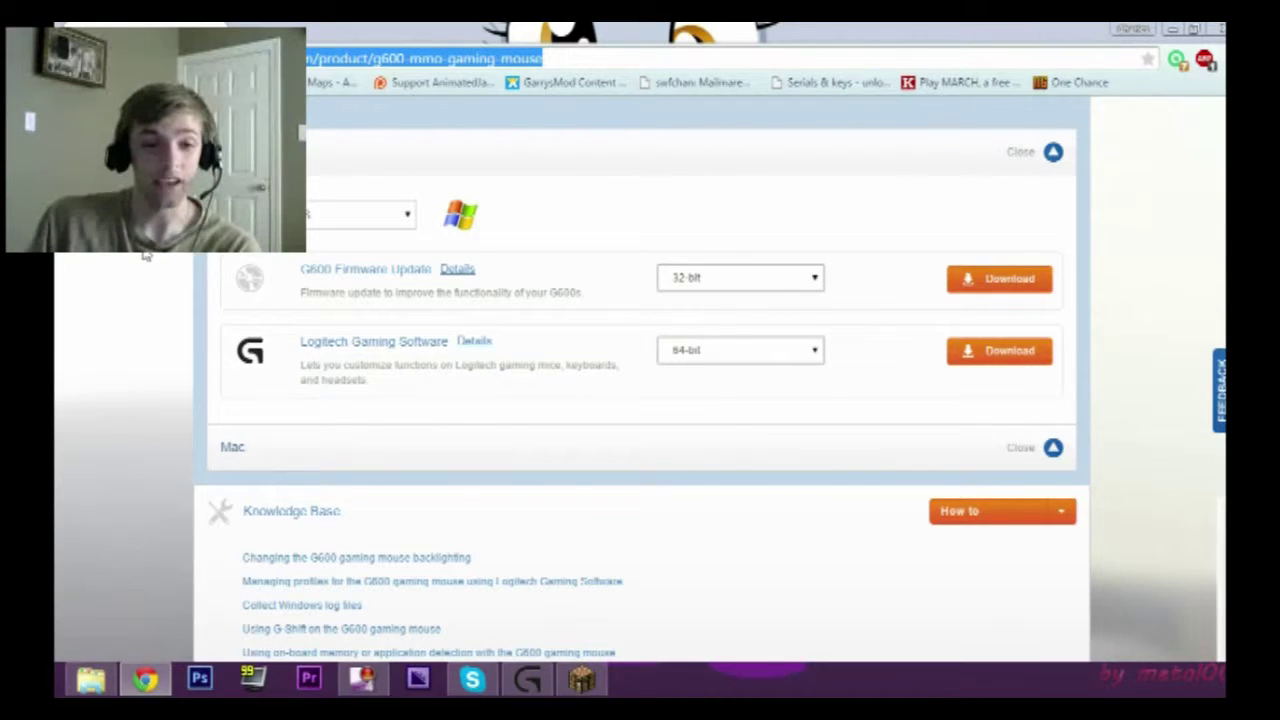
pyautogui.click(1130, 282)
pyautogui.scroll(3, 1125, 284)
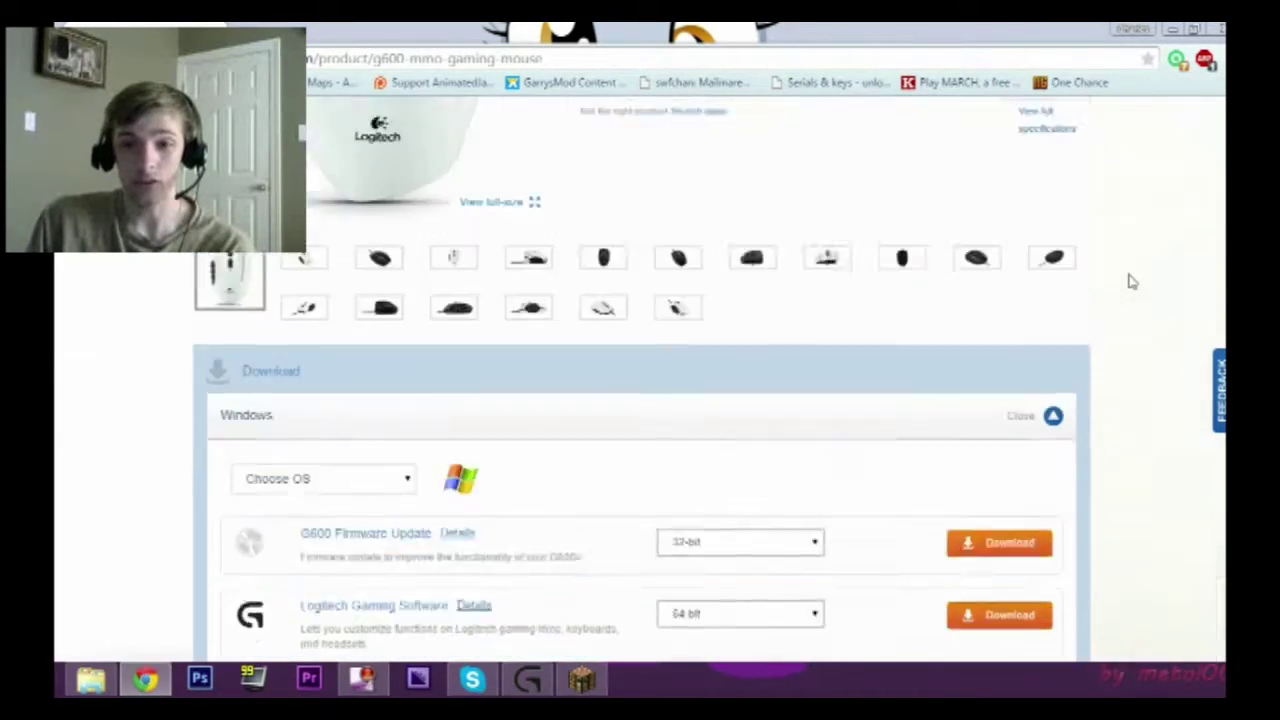
pyautogui.scroll(-2, 1121, 285)
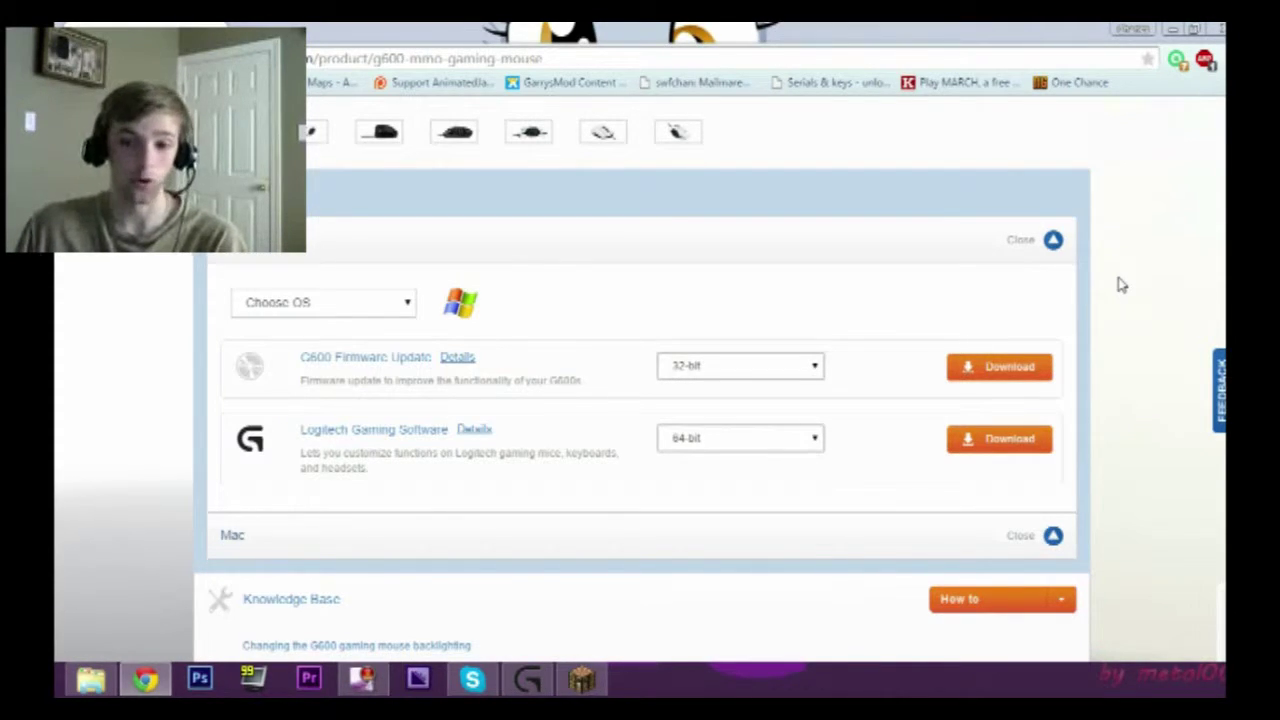
# Set the G600 downloads' operating system to Windows 8
pyautogui.click(391, 308)
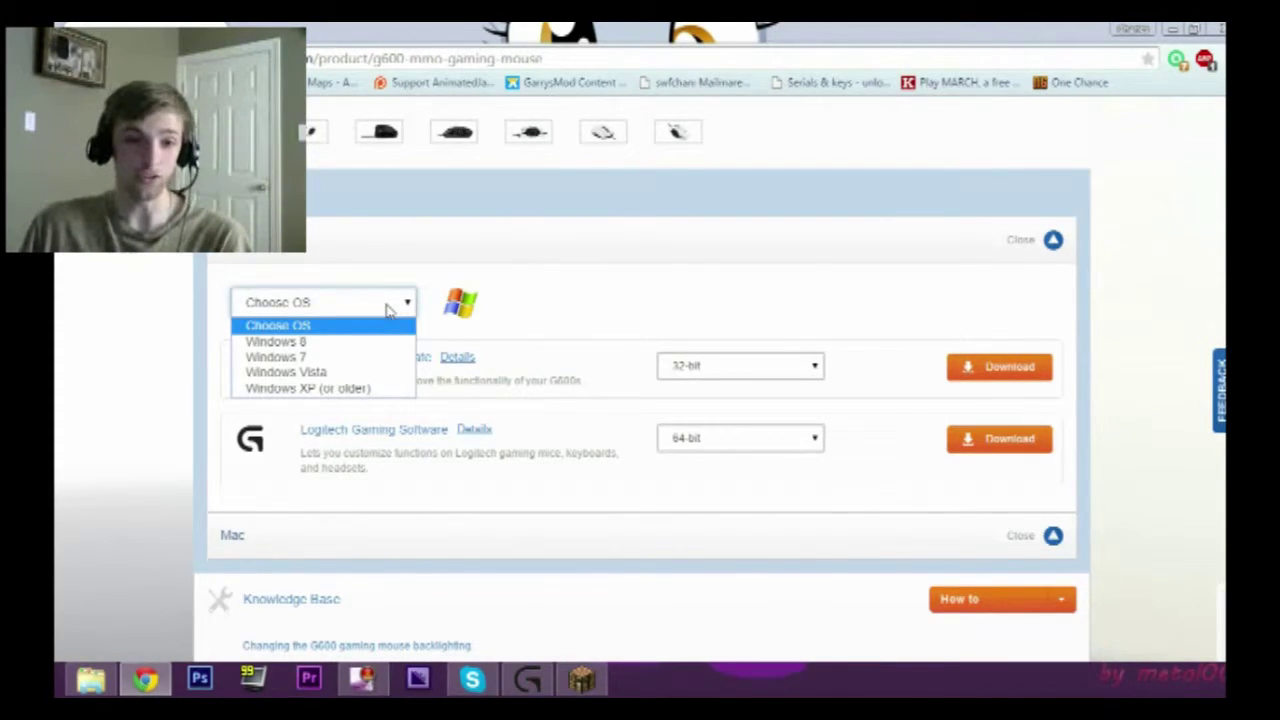
pyautogui.click(330, 341)
pyautogui.click(341, 317)
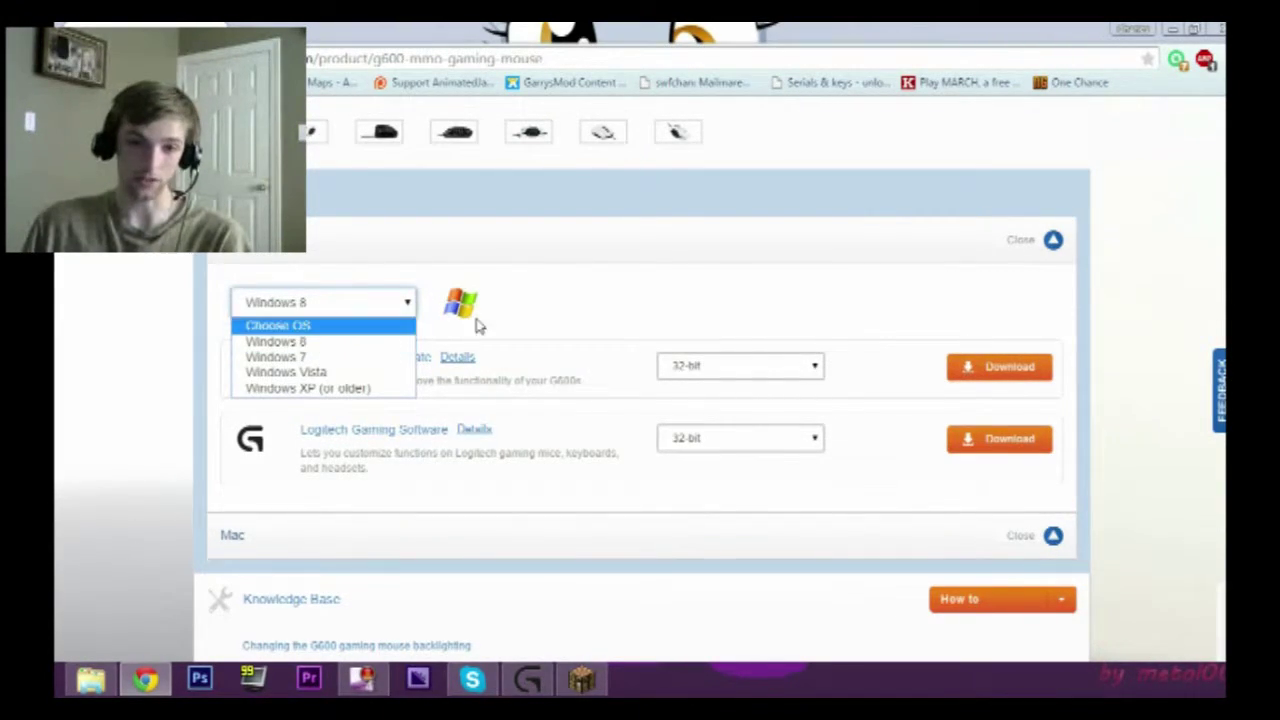
pyautogui.click(532, 318)
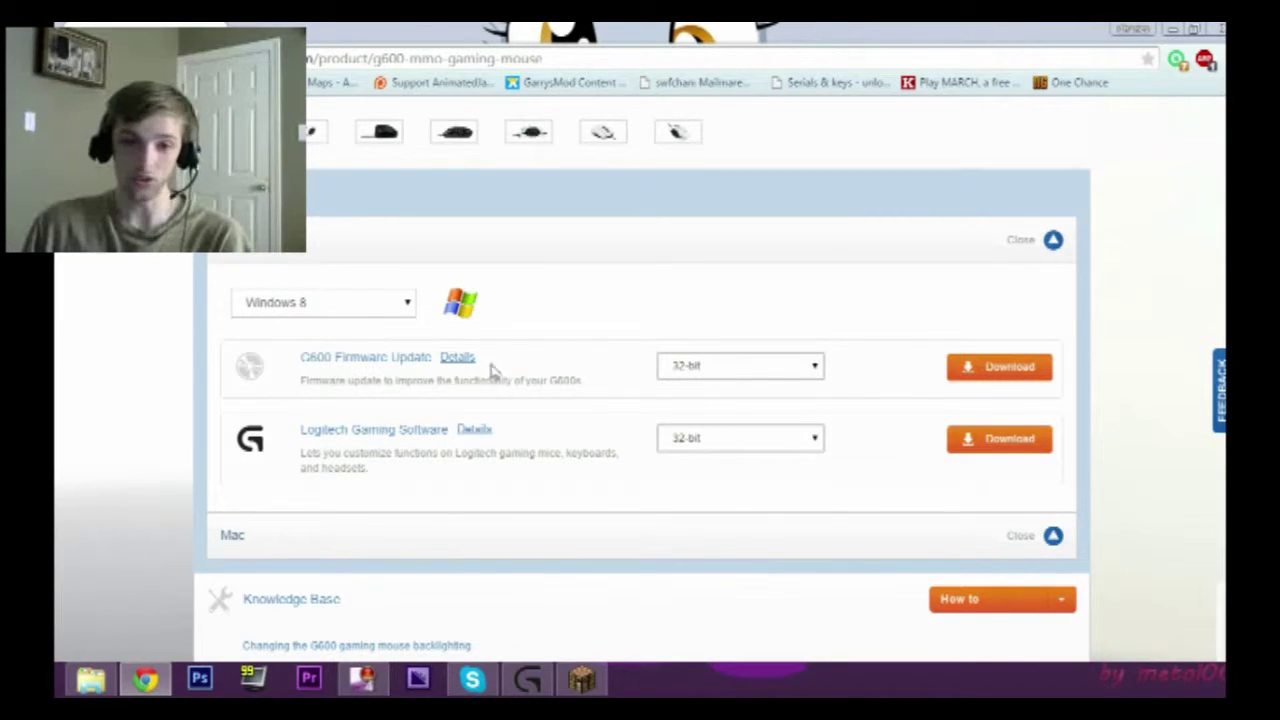
# Choose 64-bit for the Logitech Gaming Software and firmware update downloads, then minimise Chrome
pyautogui.click(803, 446)
pyautogui.click(766, 474)
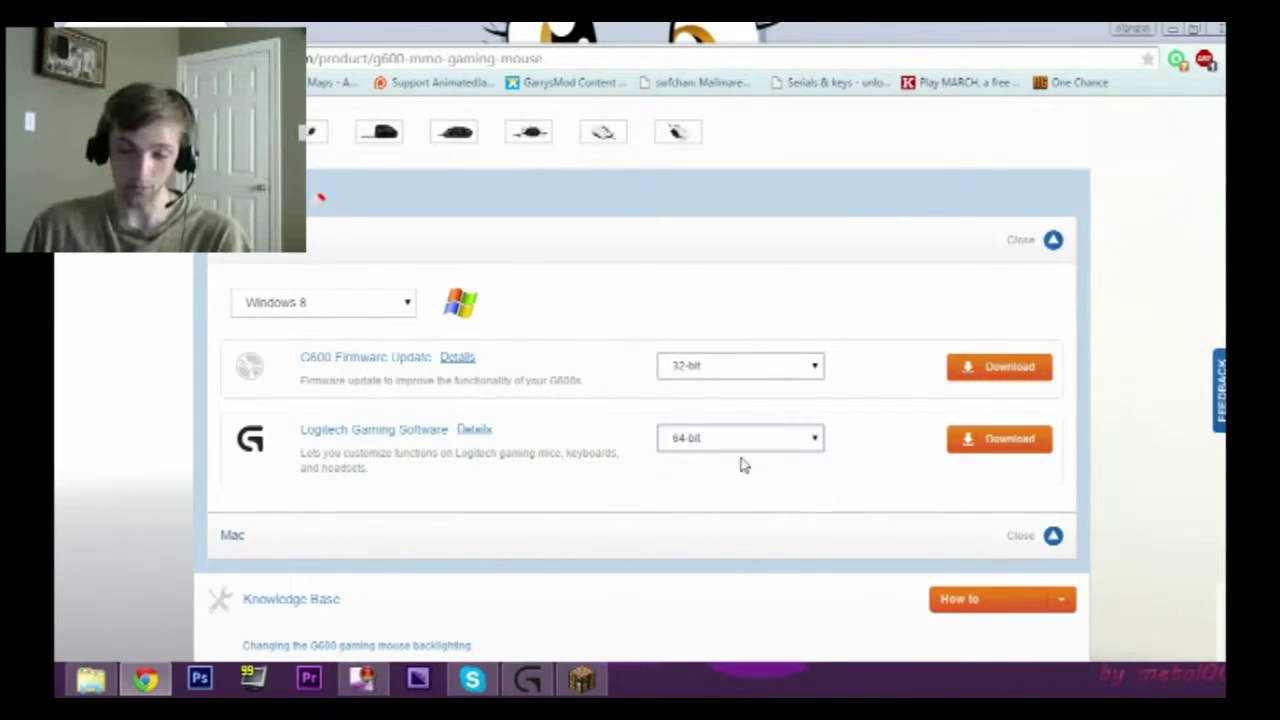
pyautogui.click(793, 374)
pyautogui.click(749, 398)
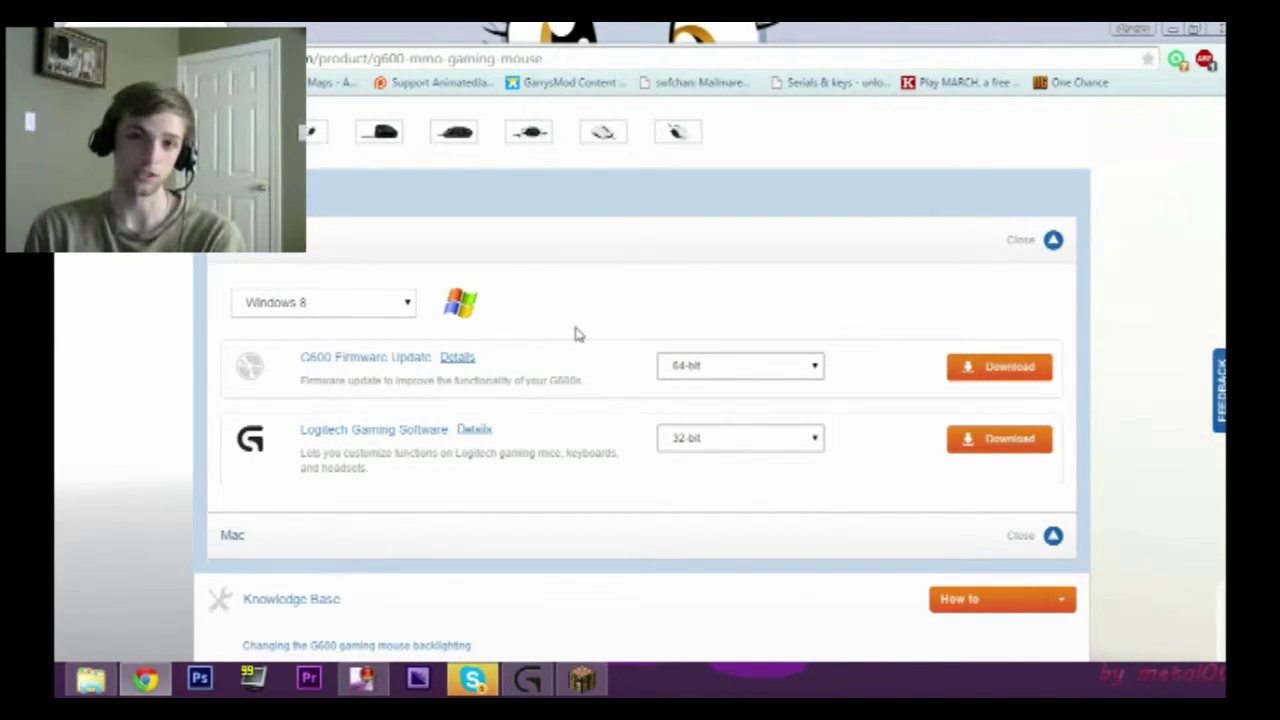
pyautogui.click(1175, 31)
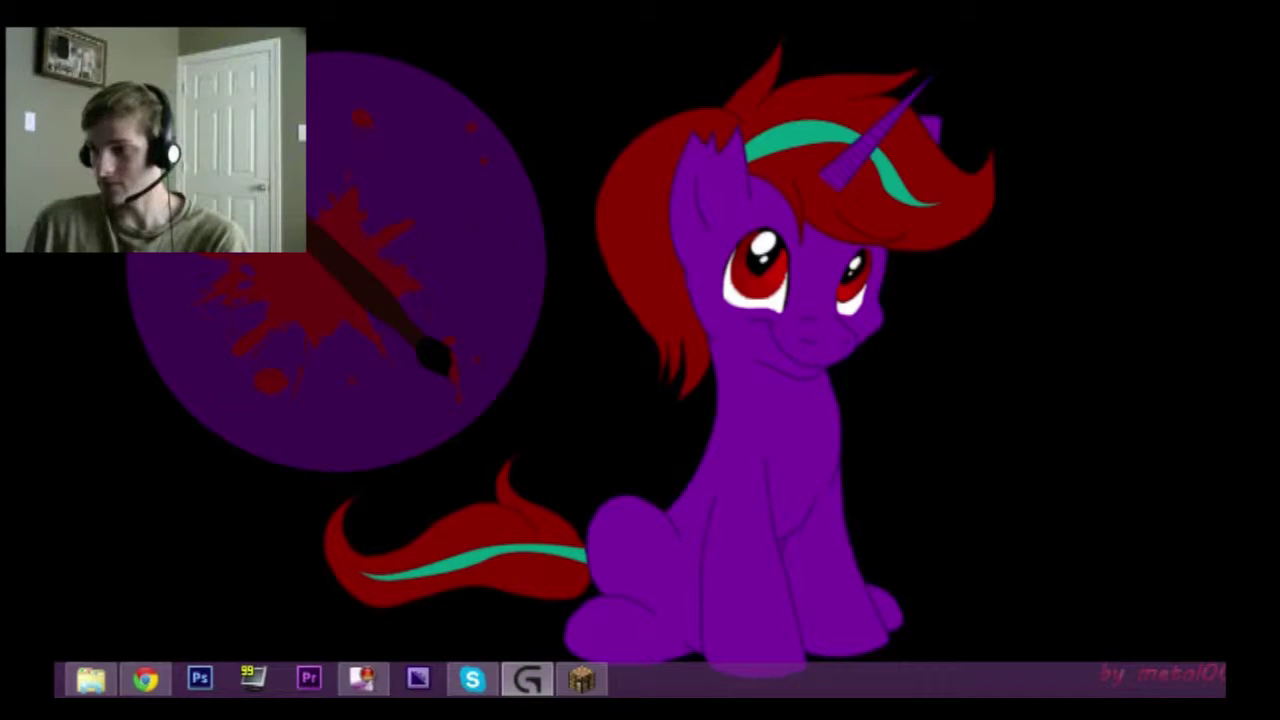
# Launch Logitech Gaming Software from the taskbar and nudge its window slightly lower
pyautogui.click(528, 680)
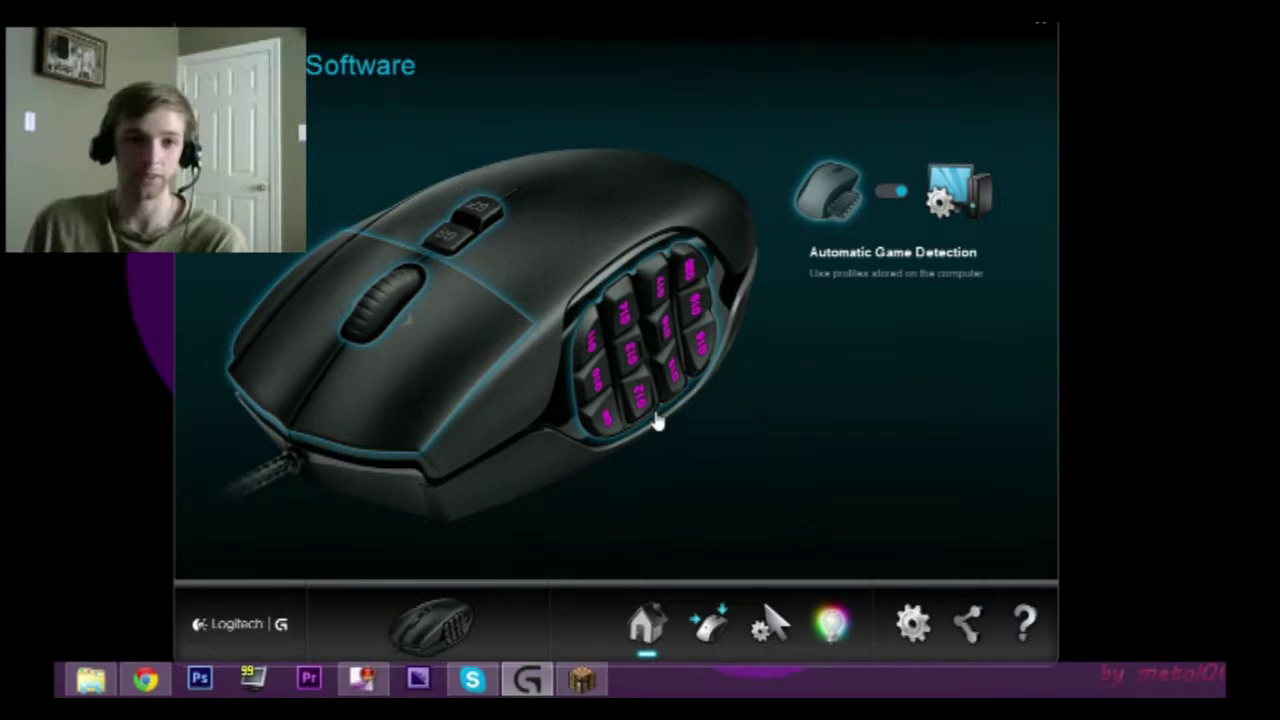
pyautogui.moveTo(921, 15); pyautogui.dragTo(914, 23)
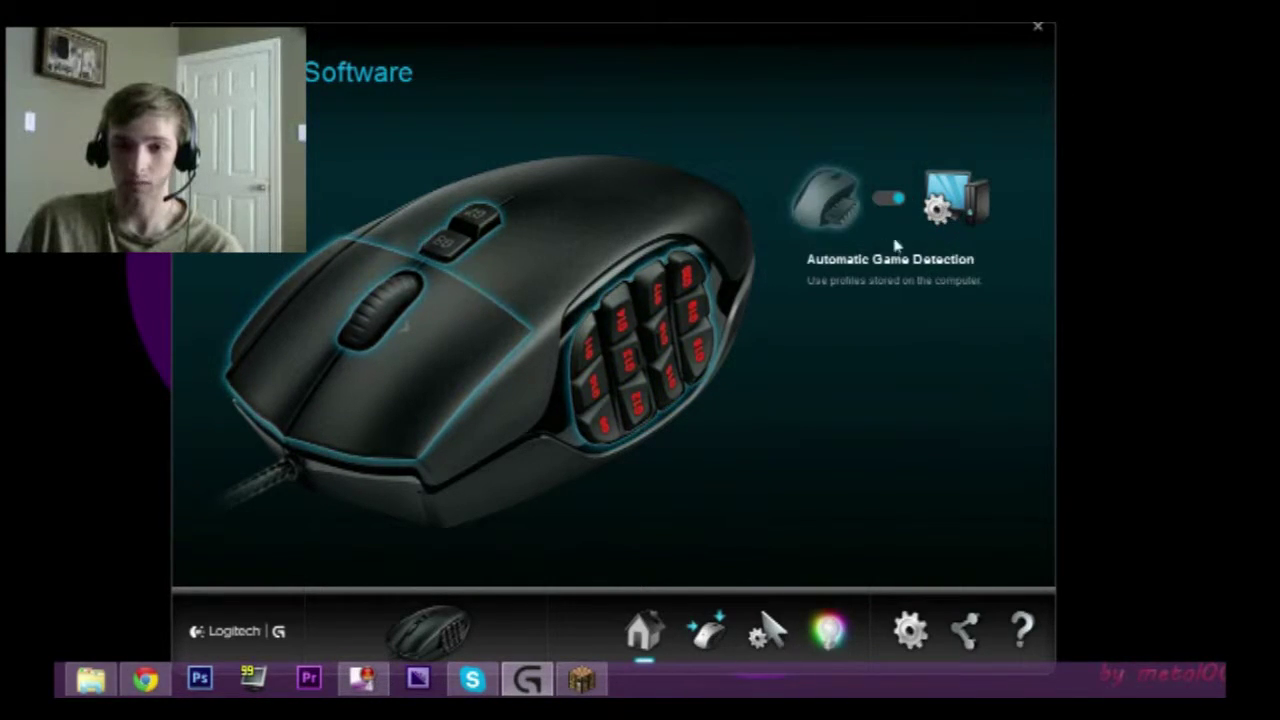
# Switch the G600 to On-Board Memory and back to Automatic Game Detection, then view button assignments
pyautogui.click(884, 199)
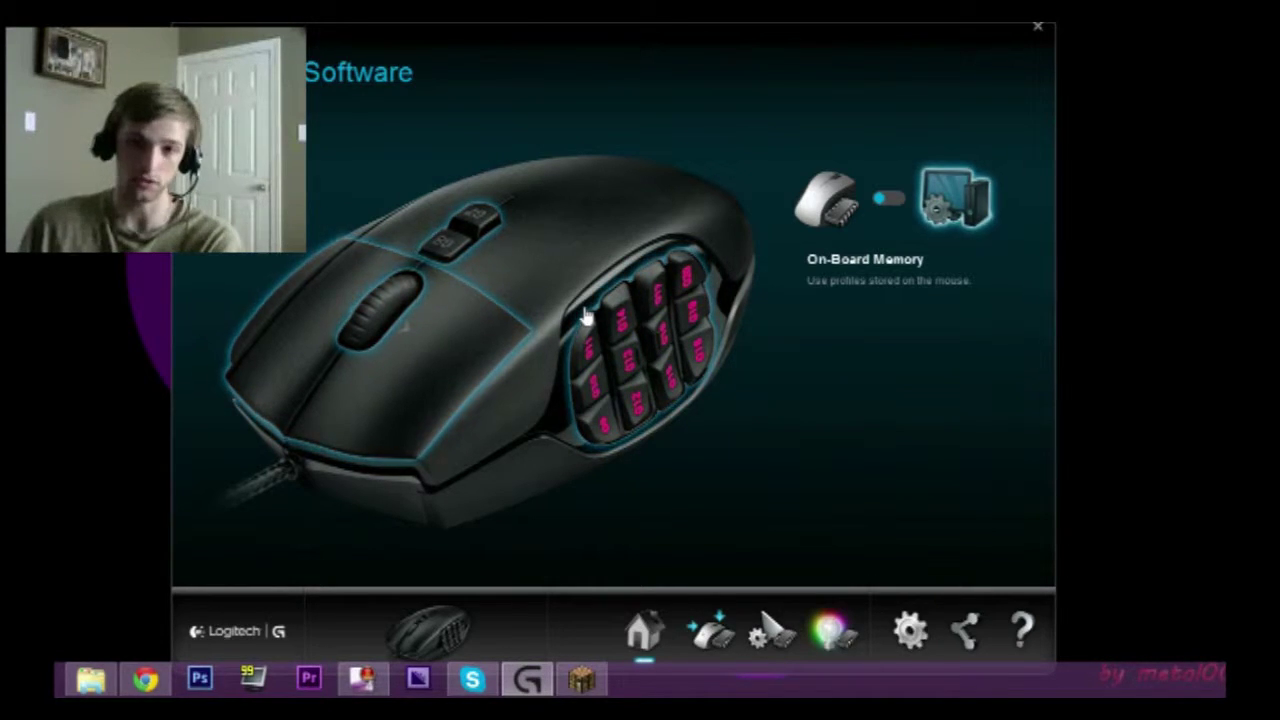
pyautogui.click(890, 198)
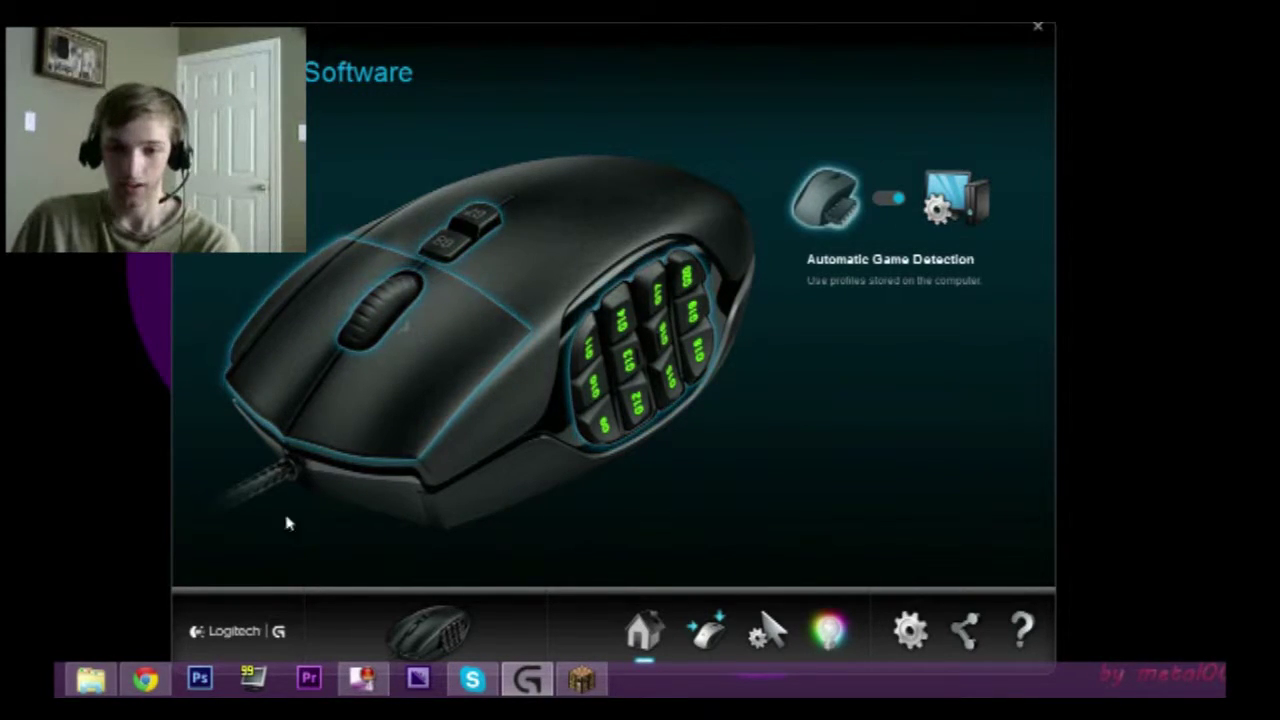
pyautogui.click(707, 640)
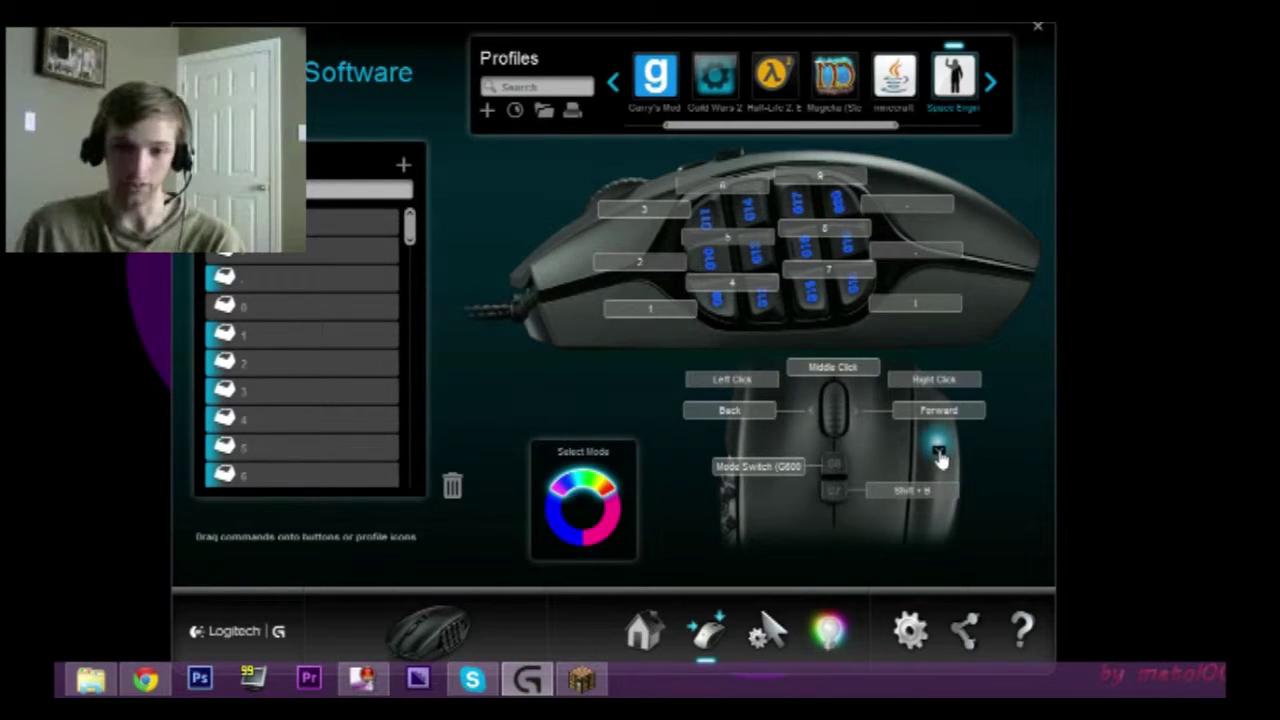
# Preview the G-Shift assignments, return to Normal, and assign a new command to a side button
pyautogui.click(547, 418)
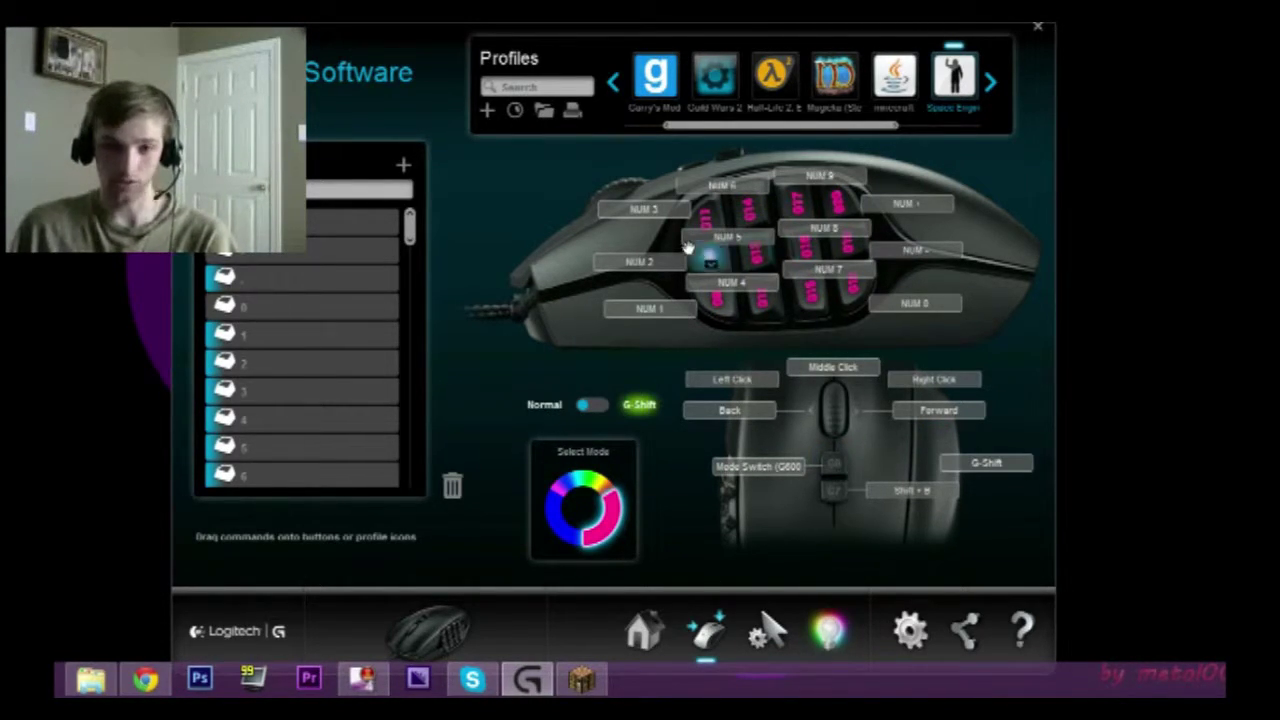
pyautogui.click(557, 405)
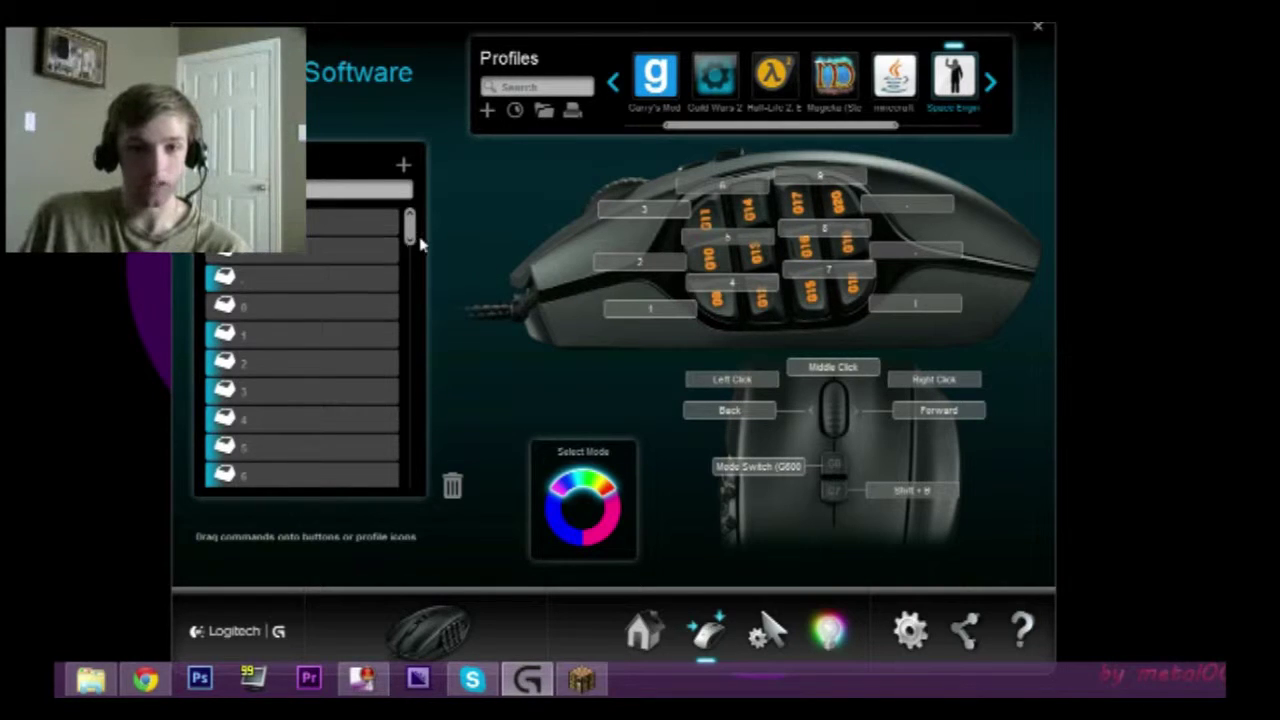
pyautogui.moveTo(410, 225)
pyautogui.mouseDown()
pyautogui.moveTo(410, 357)
pyautogui.moveTo(420, 229)
pyautogui.mouseUp()
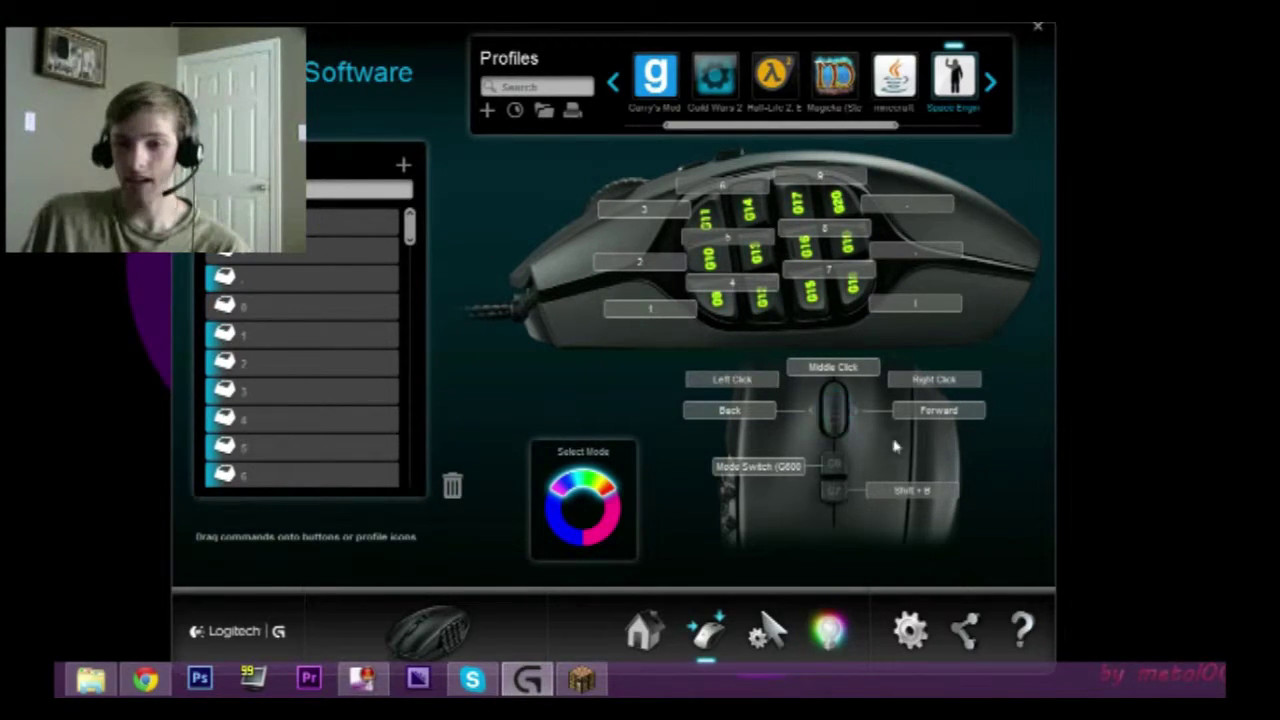
pyautogui.rightClick(934, 449)
pyautogui.click(922, 490)
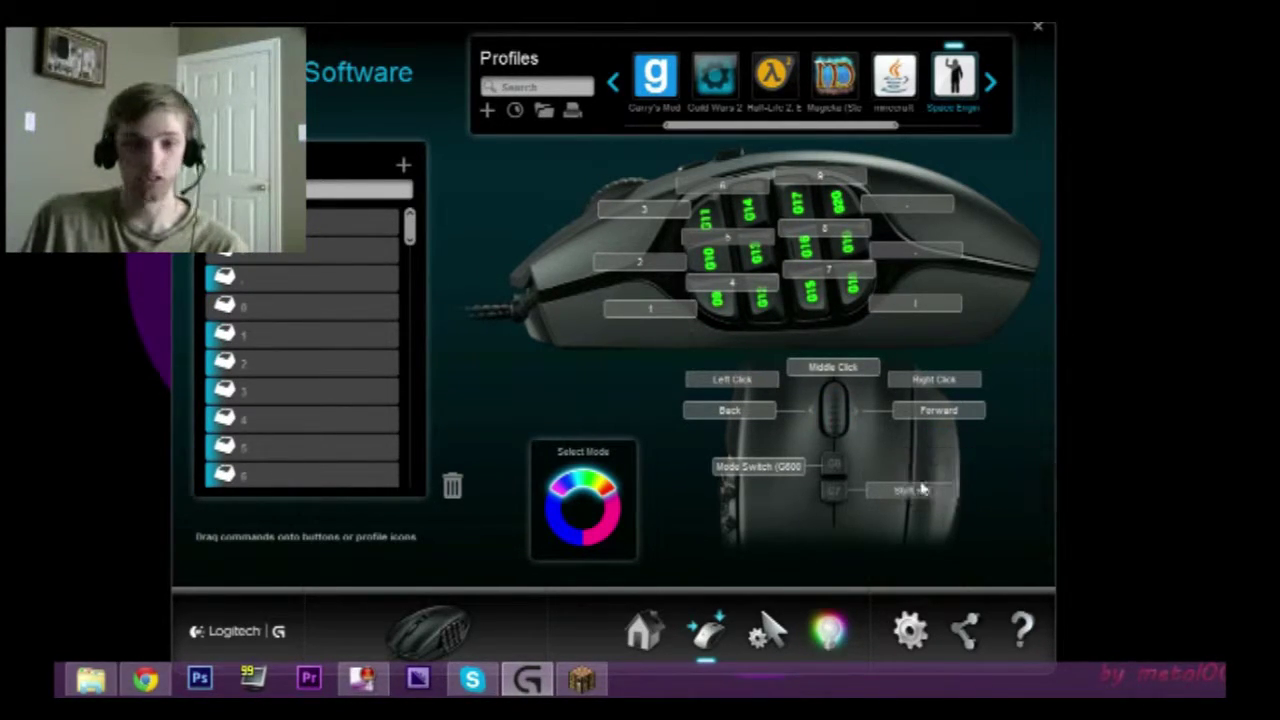
# Set the keystroke to M, then browse Multi Key, Text Block, Mouse Function, Shortcut, Ventrilo and Hotkeys options
pyautogui.press('m')
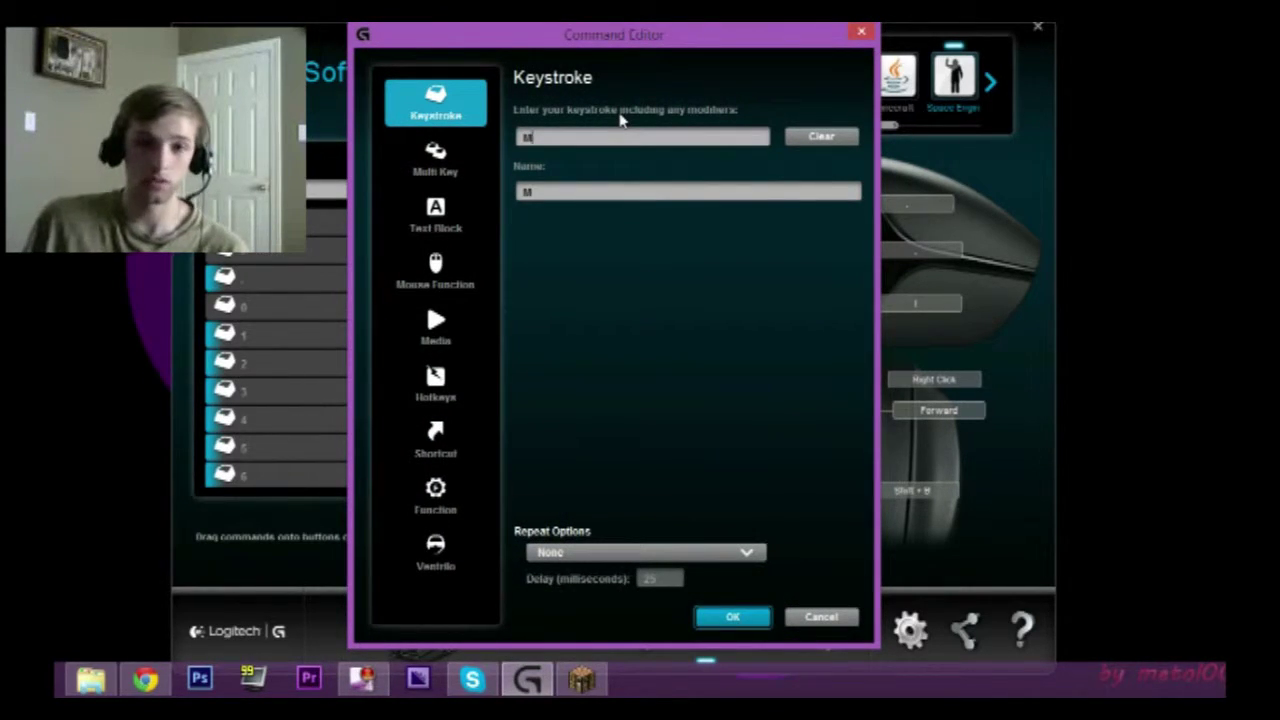
pyautogui.click(433, 160)
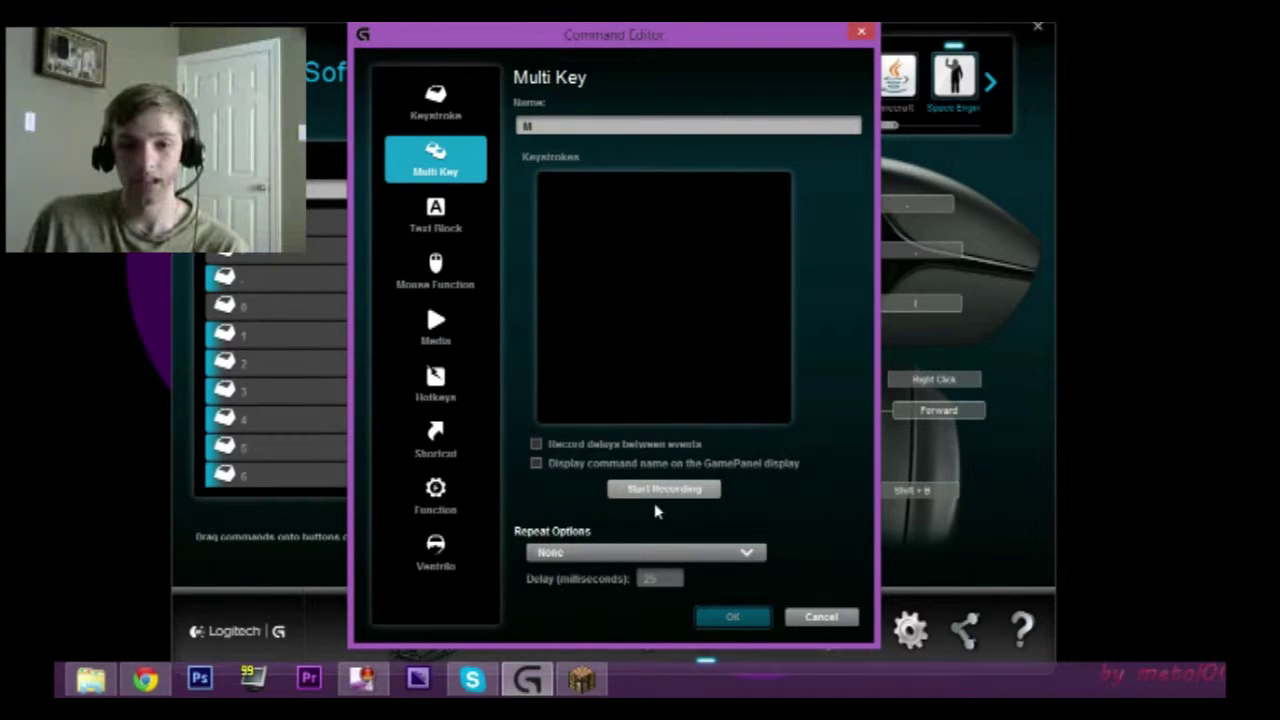
pyautogui.click(430, 218)
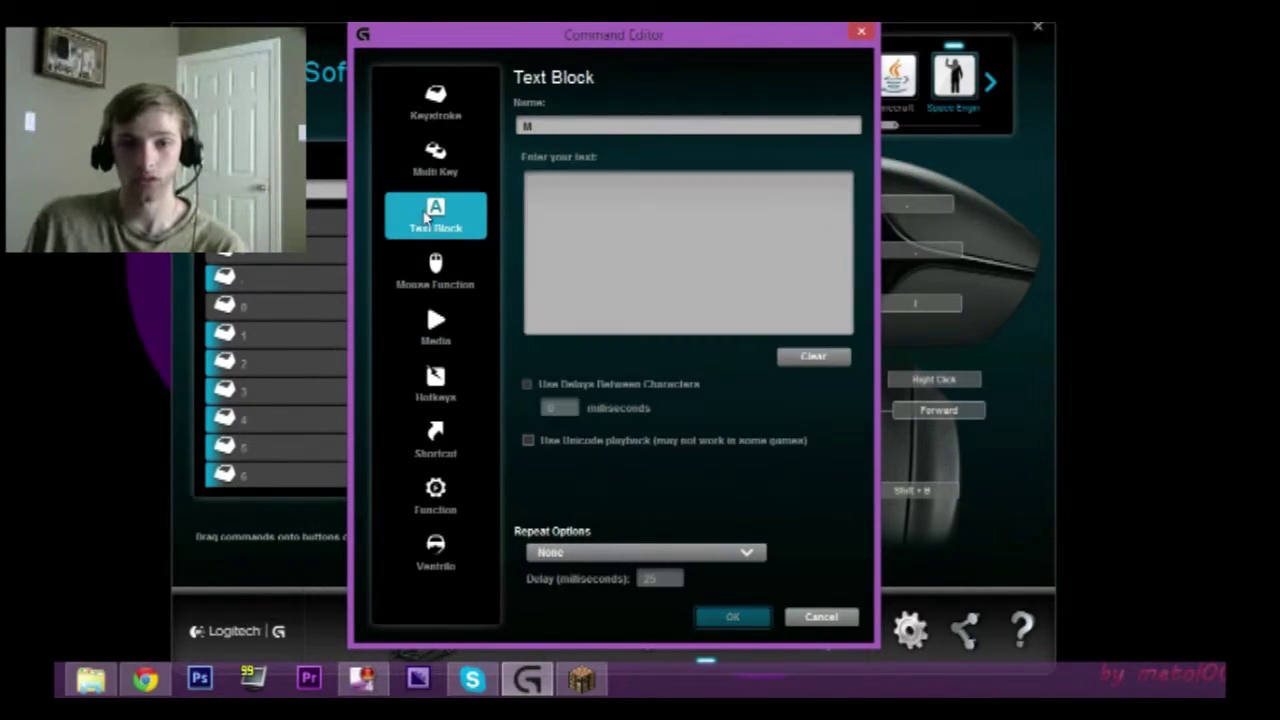
pyautogui.click(459, 280)
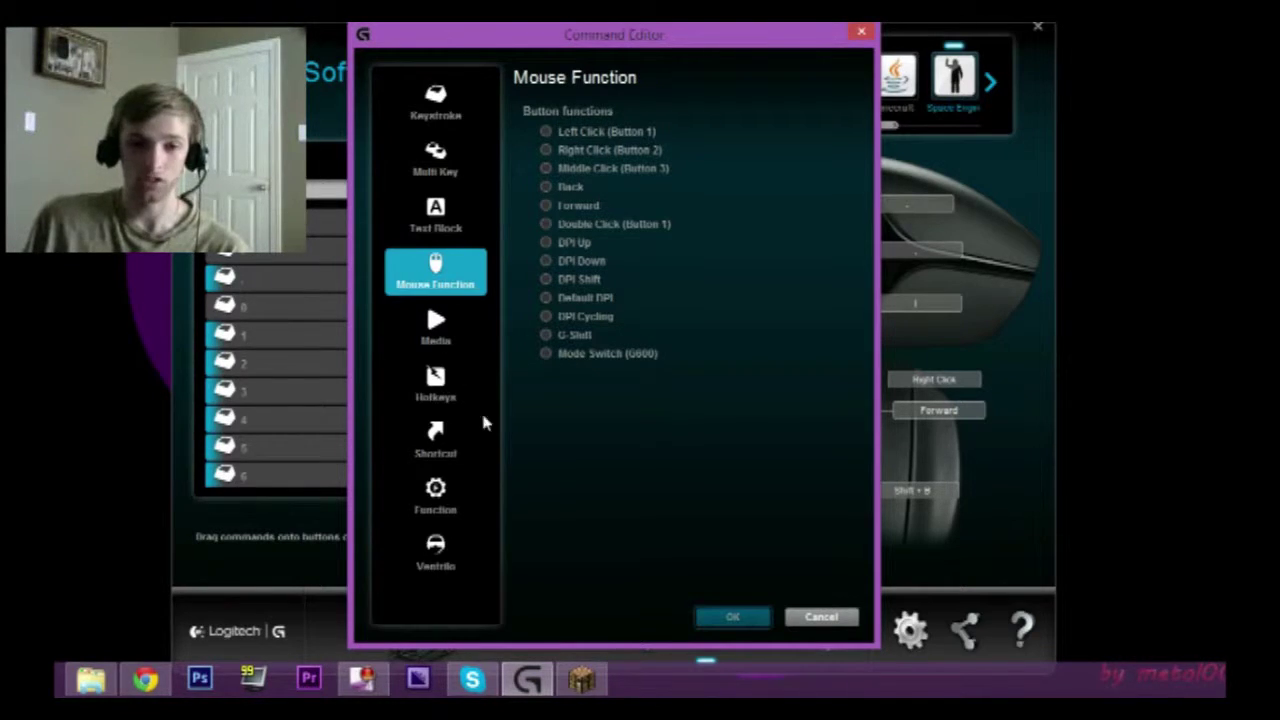
pyautogui.click(428, 510)
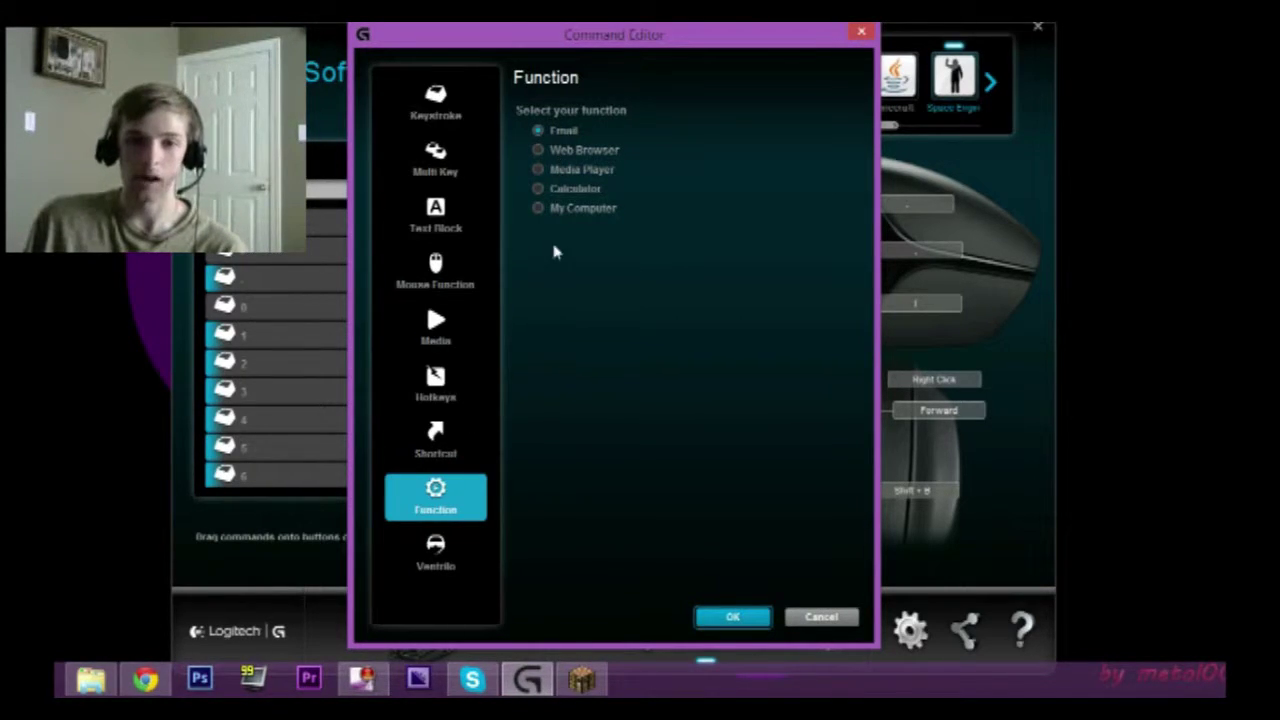
pyautogui.click(452, 430)
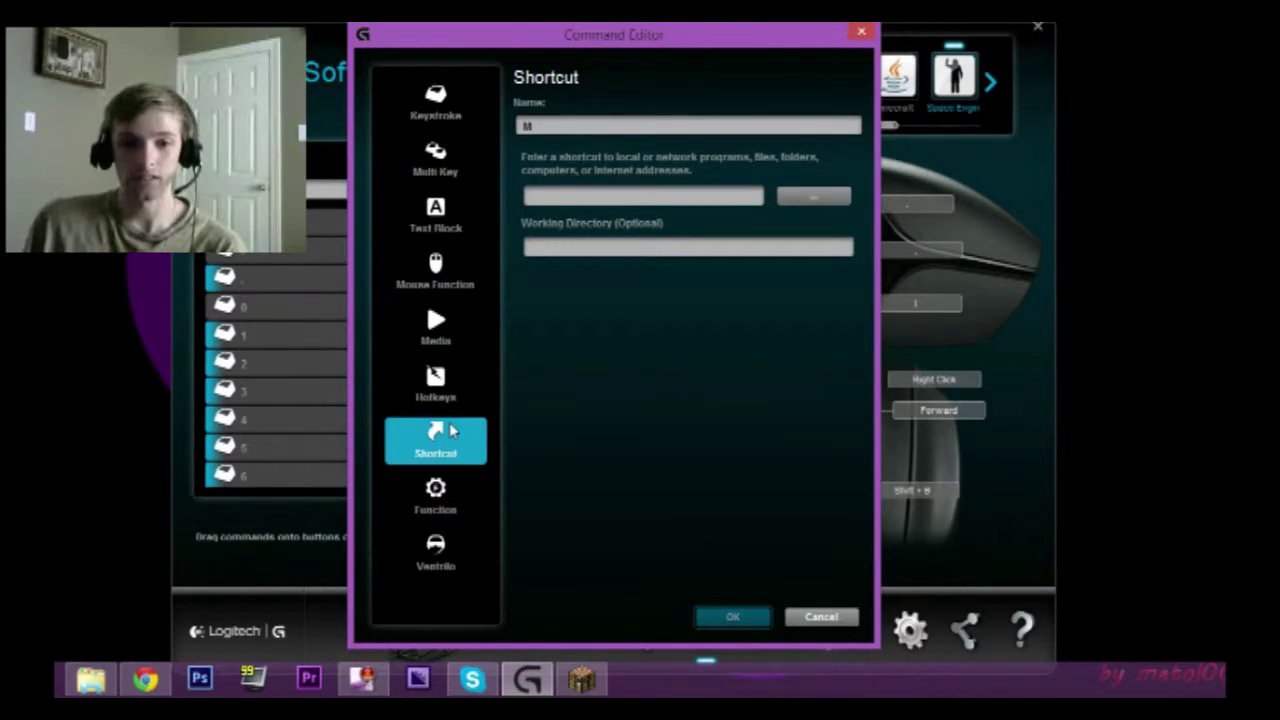
pyautogui.click(454, 510)
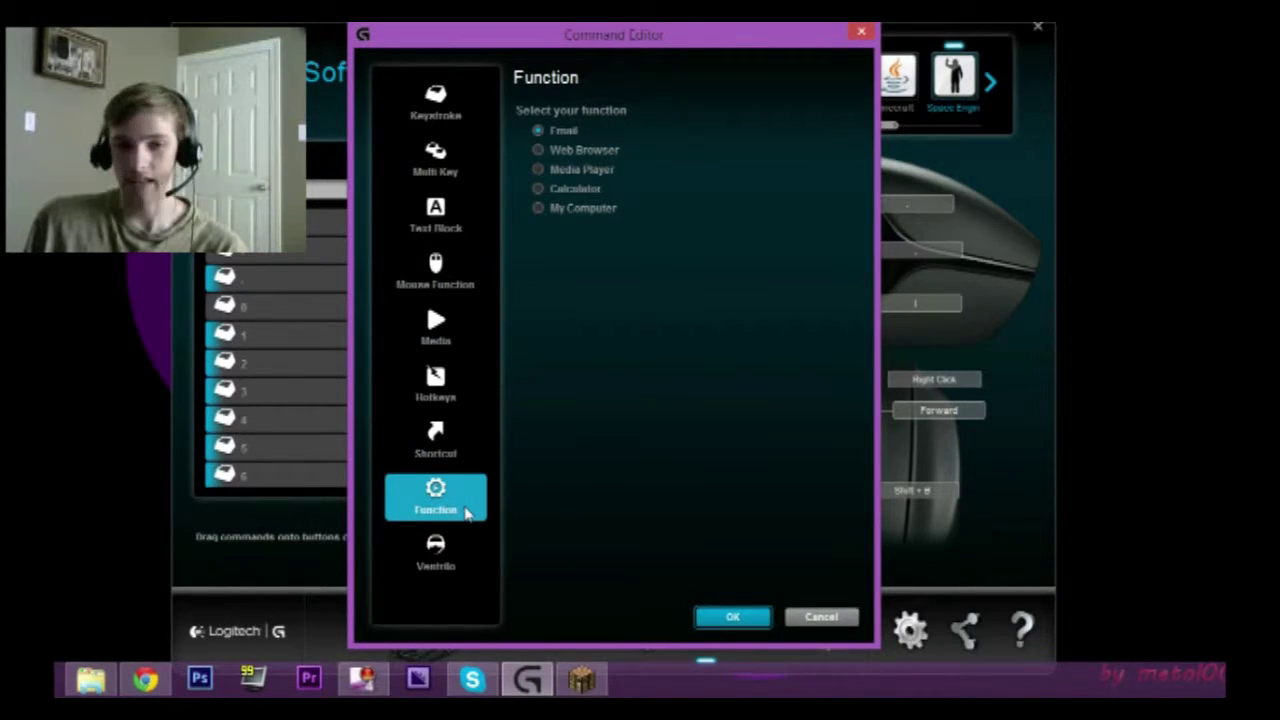
pyautogui.click(454, 567)
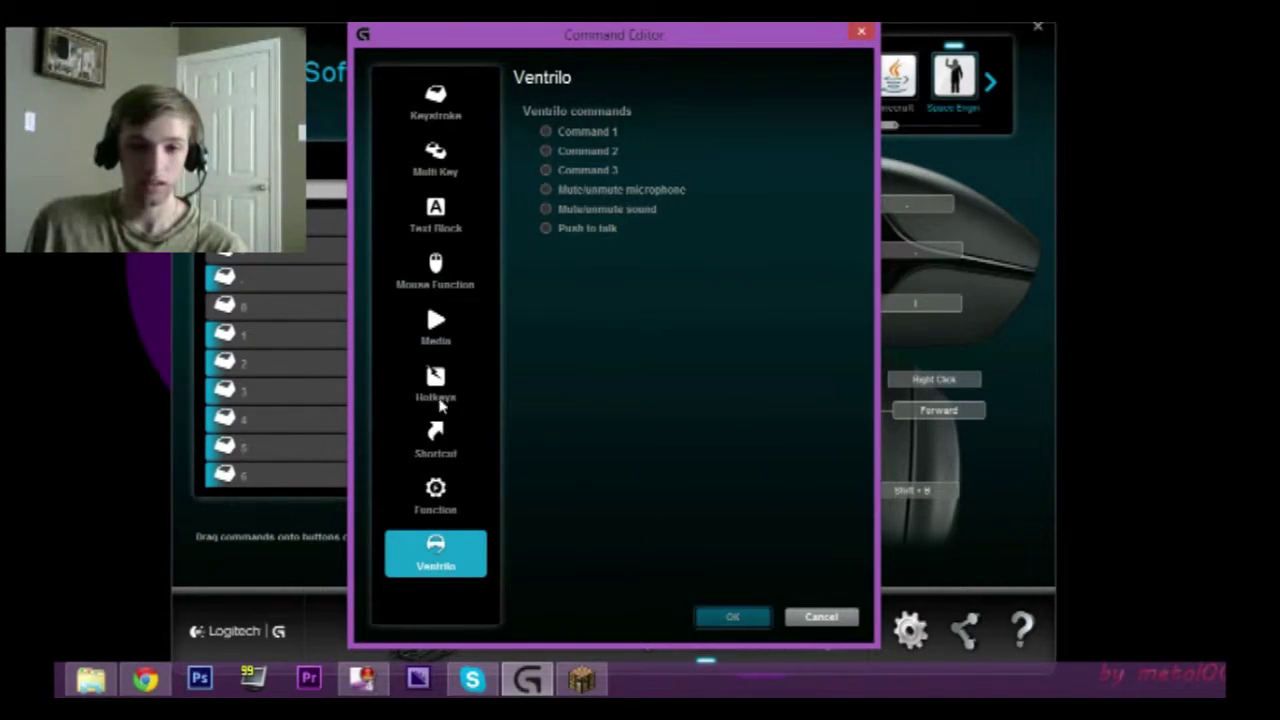
pyautogui.click(441, 400)
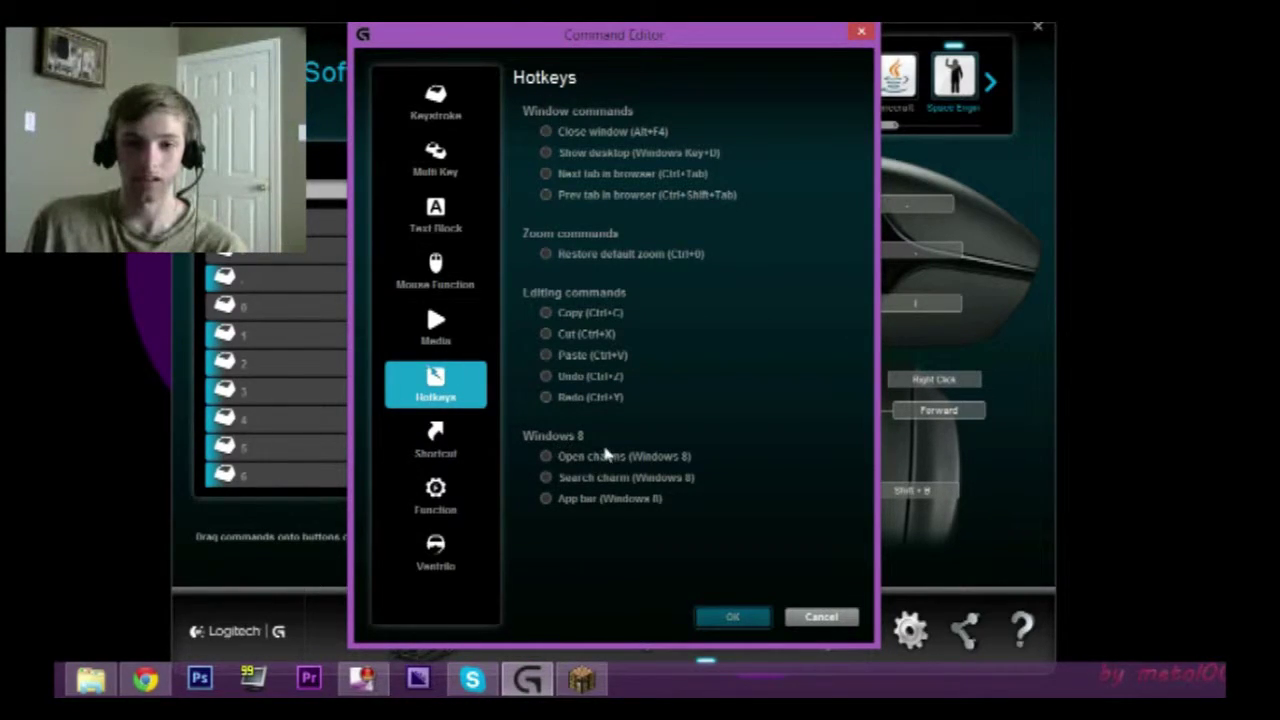
# Revisit Media, Mouse Function, Text Block and Keystroke, then cancel the Command Editor without saving
pyautogui.click(458, 338)
pyautogui.click(454, 285)
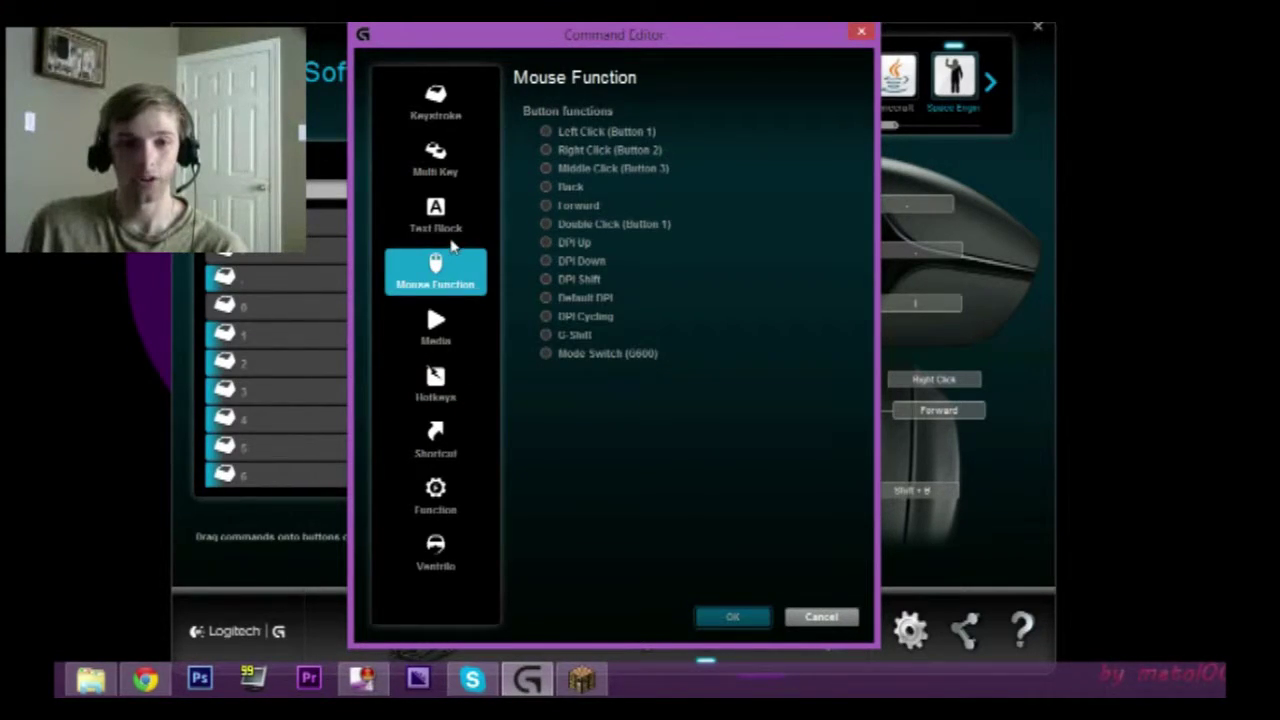
pyautogui.click(453, 240)
pyautogui.click(456, 118)
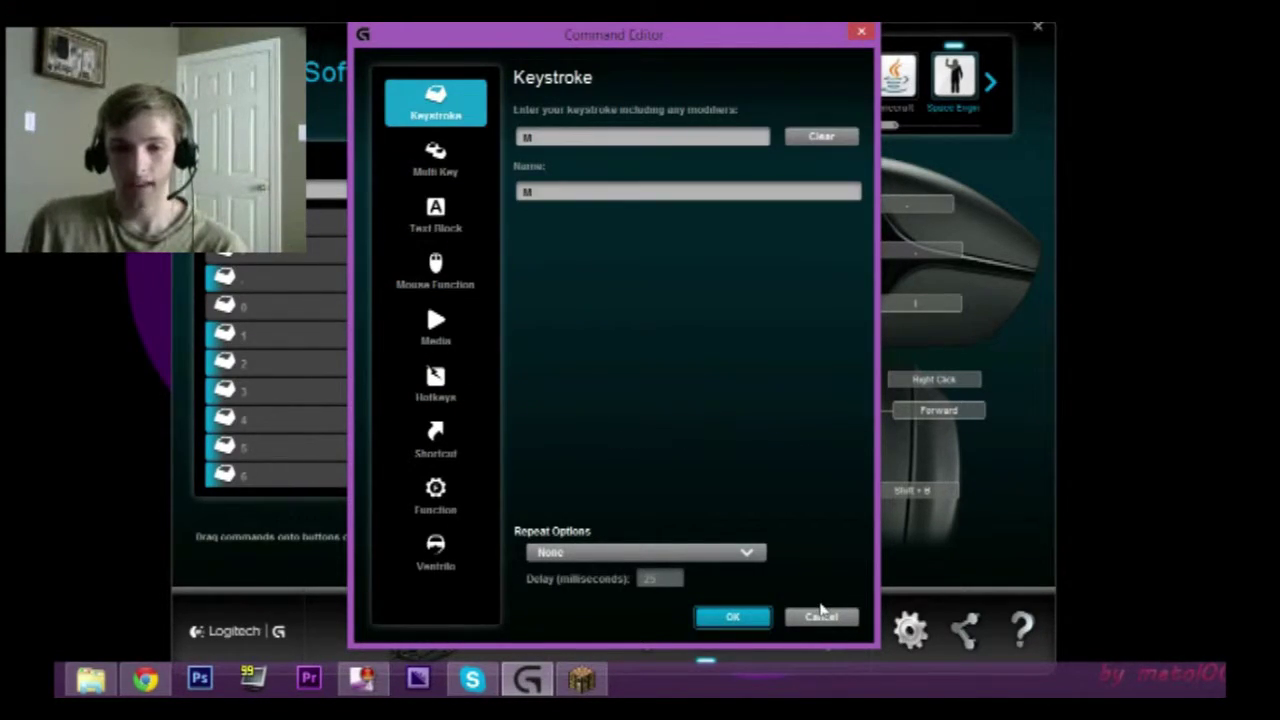
pyautogui.click(821, 616)
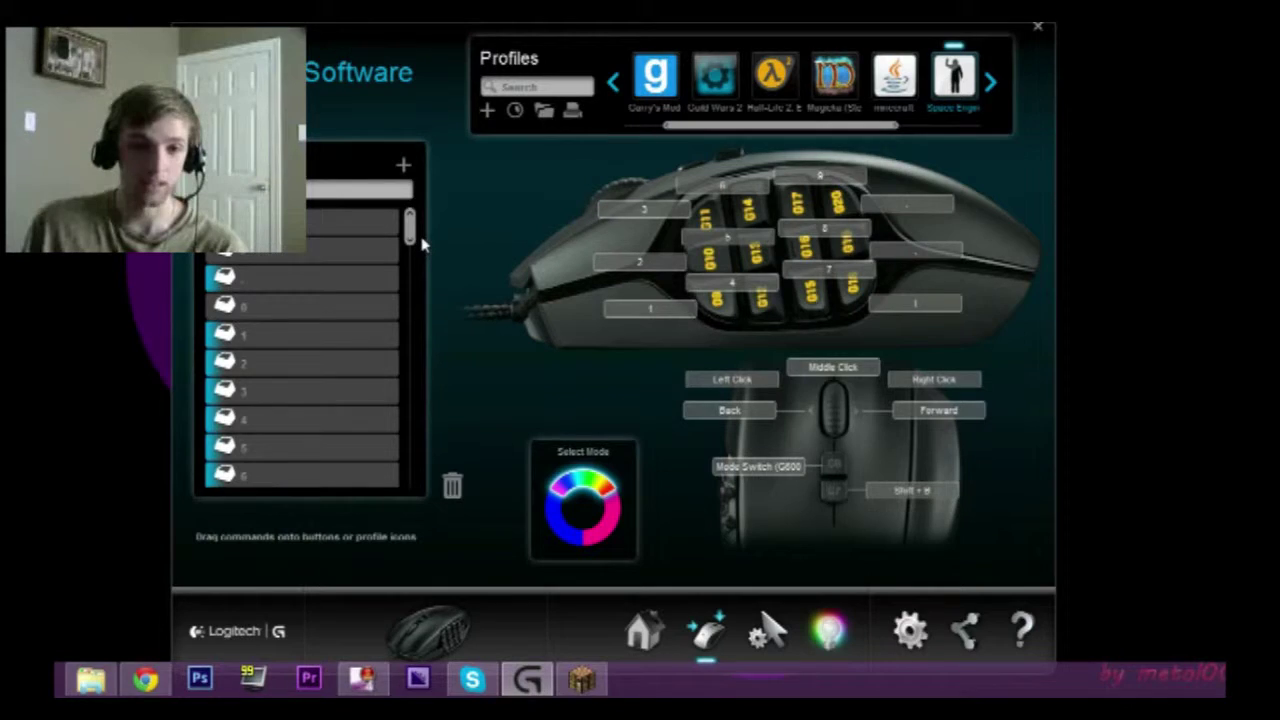
# Create a new game profile and start browsing for a game to link
pyautogui.moveTo(410, 228)
pyautogui.mouseDown()
pyautogui.moveTo(414, 309)
pyautogui.moveTo(412, 225)
pyautogui.mouseUp()
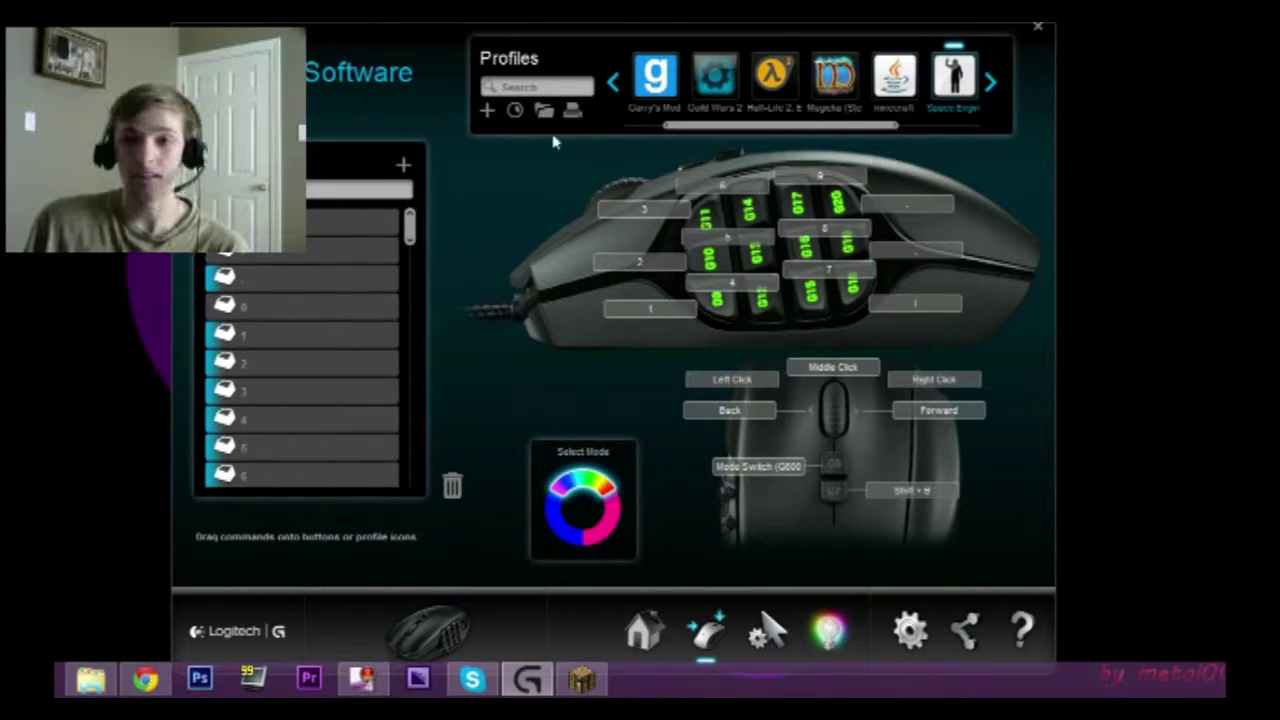
pyautogui.click(487, 110)
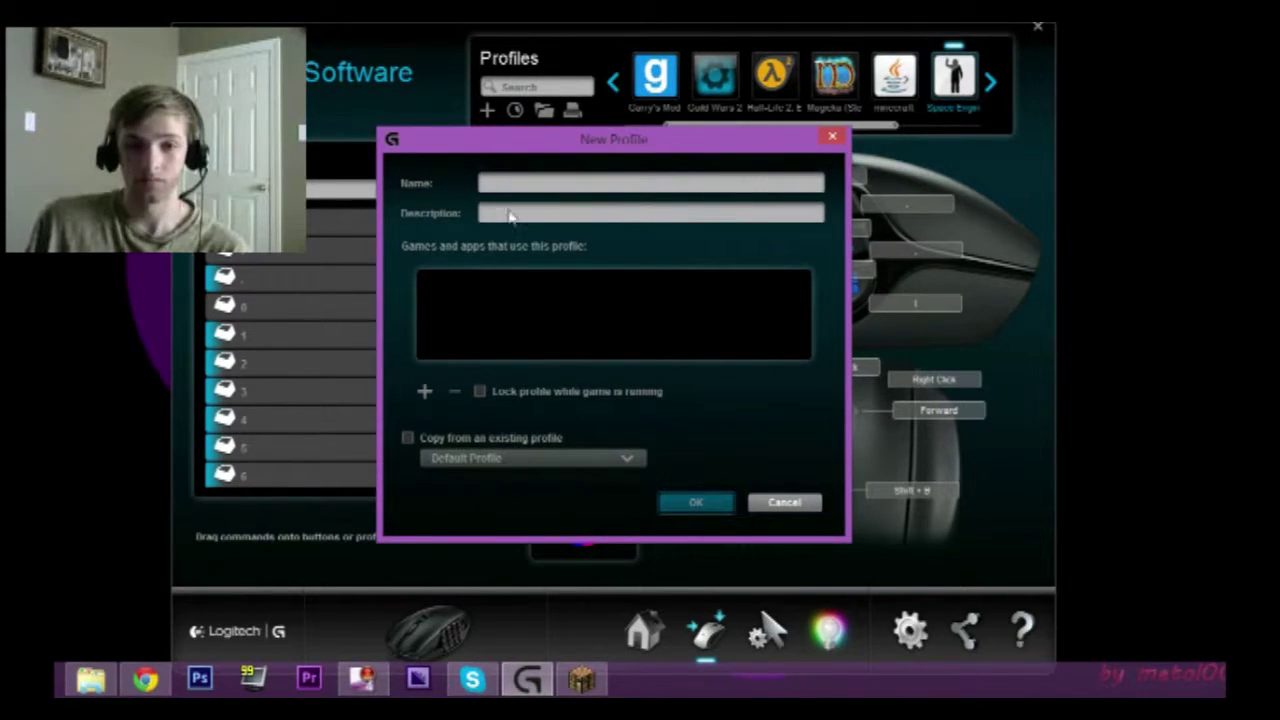
pyautogui.click(425, 394)
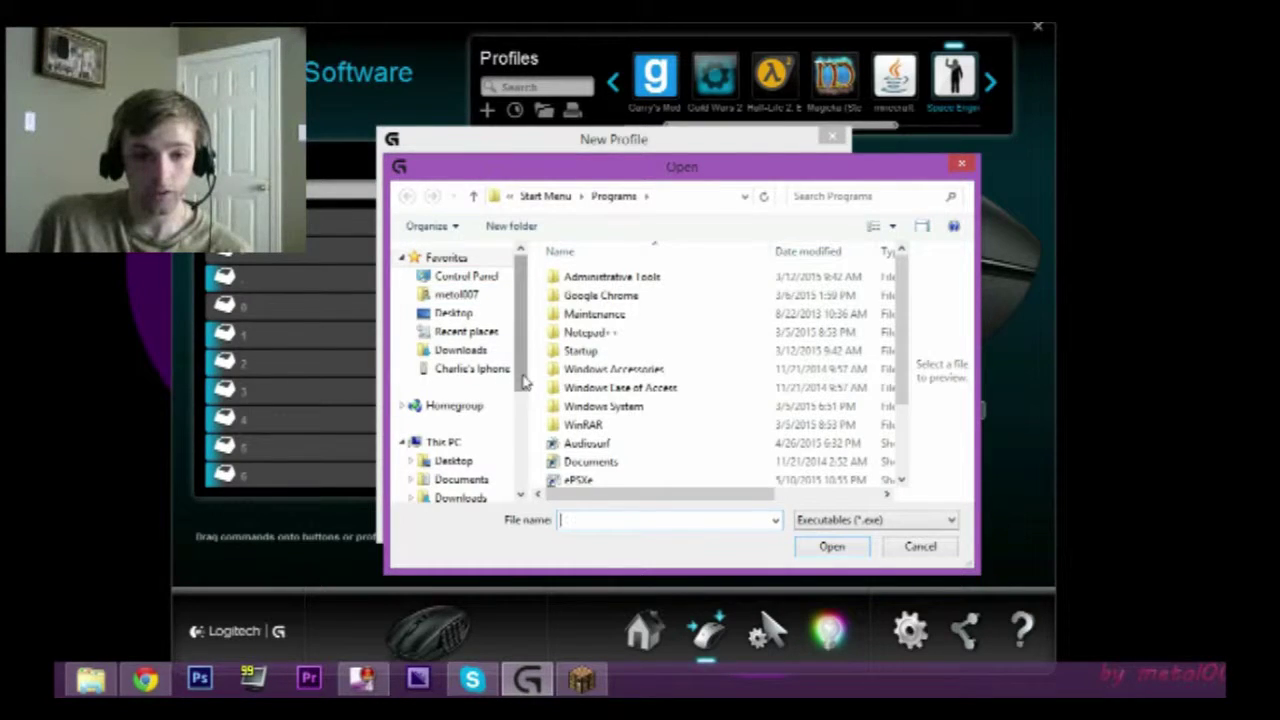
# Browse TOSHIBA EXT (D:) into Steam Games > steamapps > common
pyautogui.scroll(-3, 500, 400)
pyautogui.scroll(1, 485, 455)
pyautogui.click(475, 471)
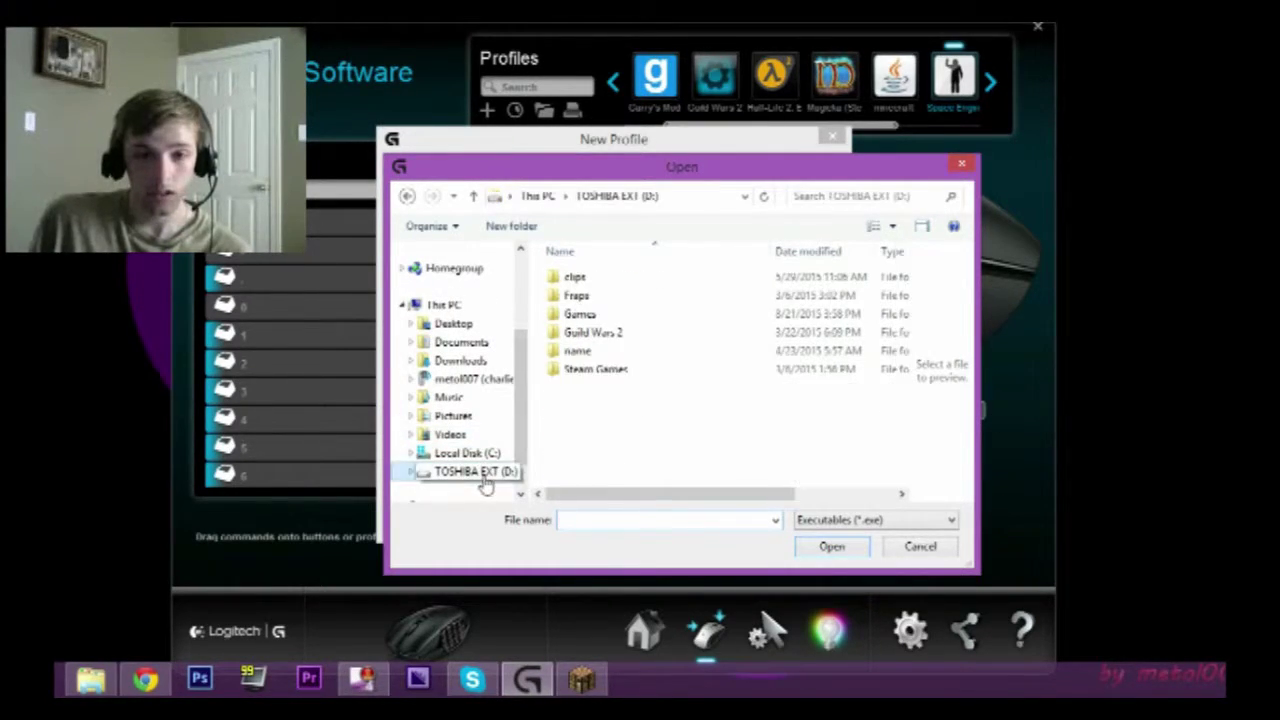
pyautogui.click(594, 372)
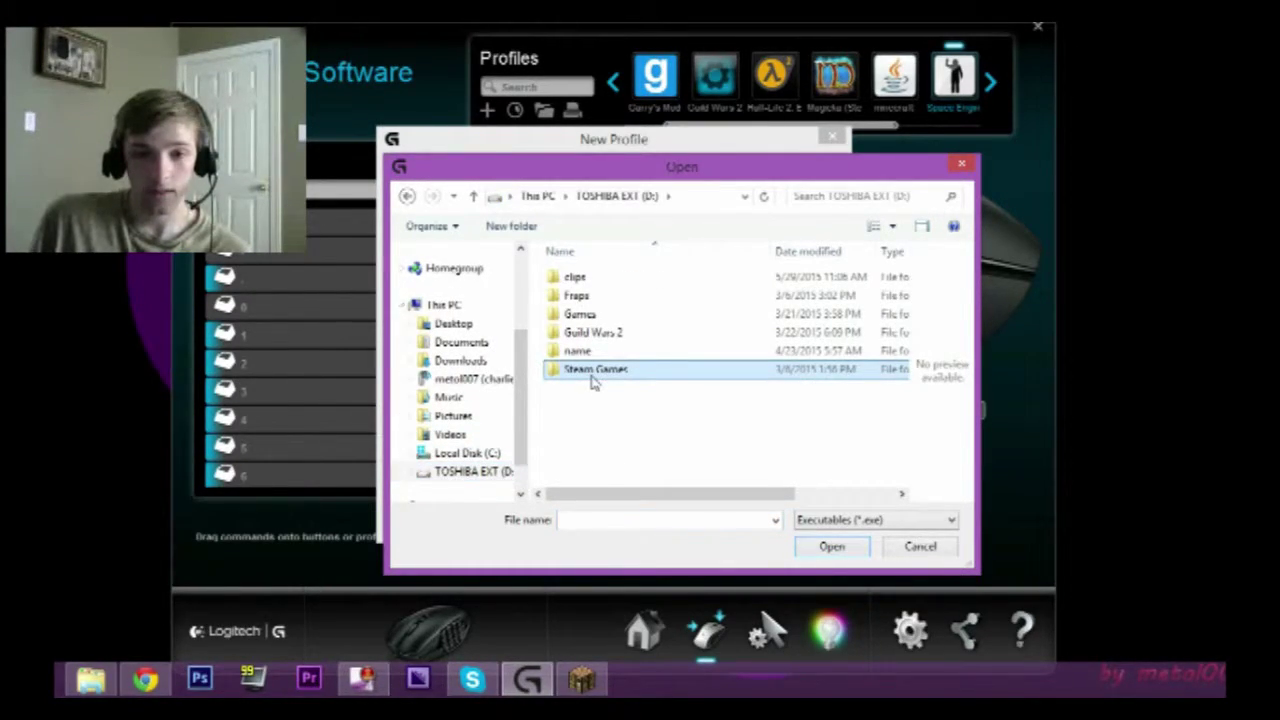
pyautogui.click(594, 372)
pyautogui.doubleClick(667, 371)
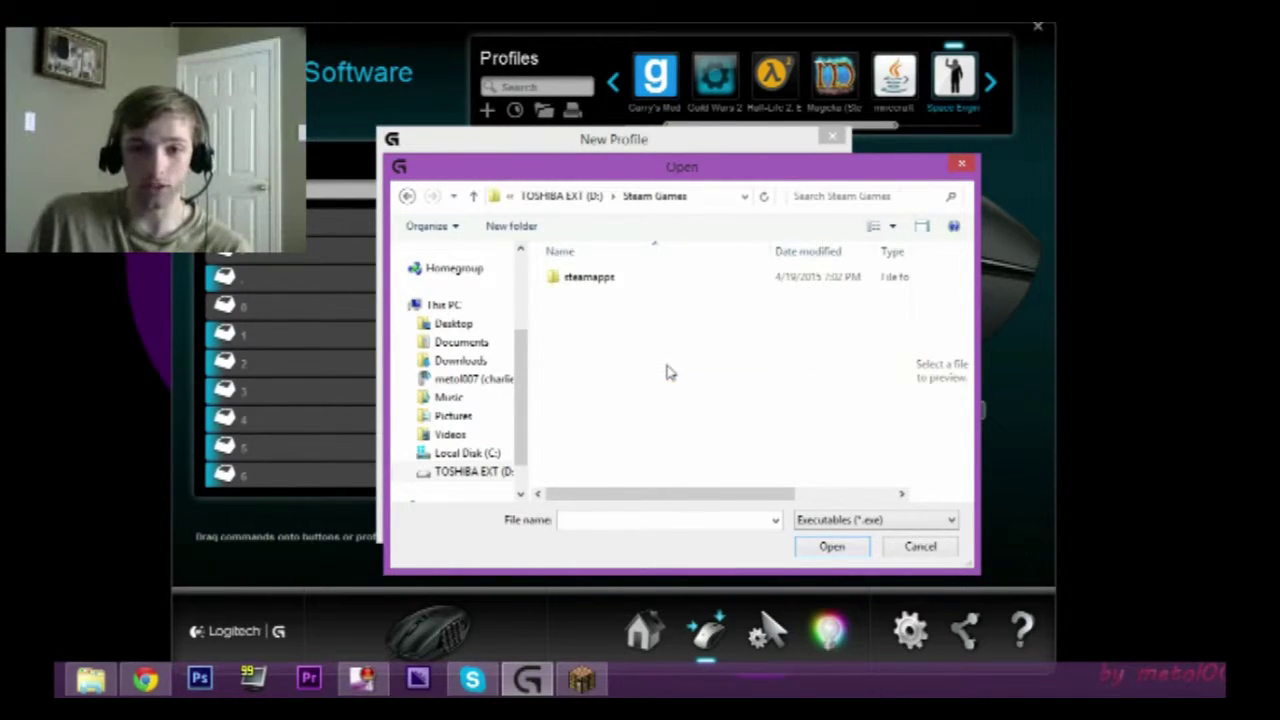
pyautogui.doubleClick(610, 277)
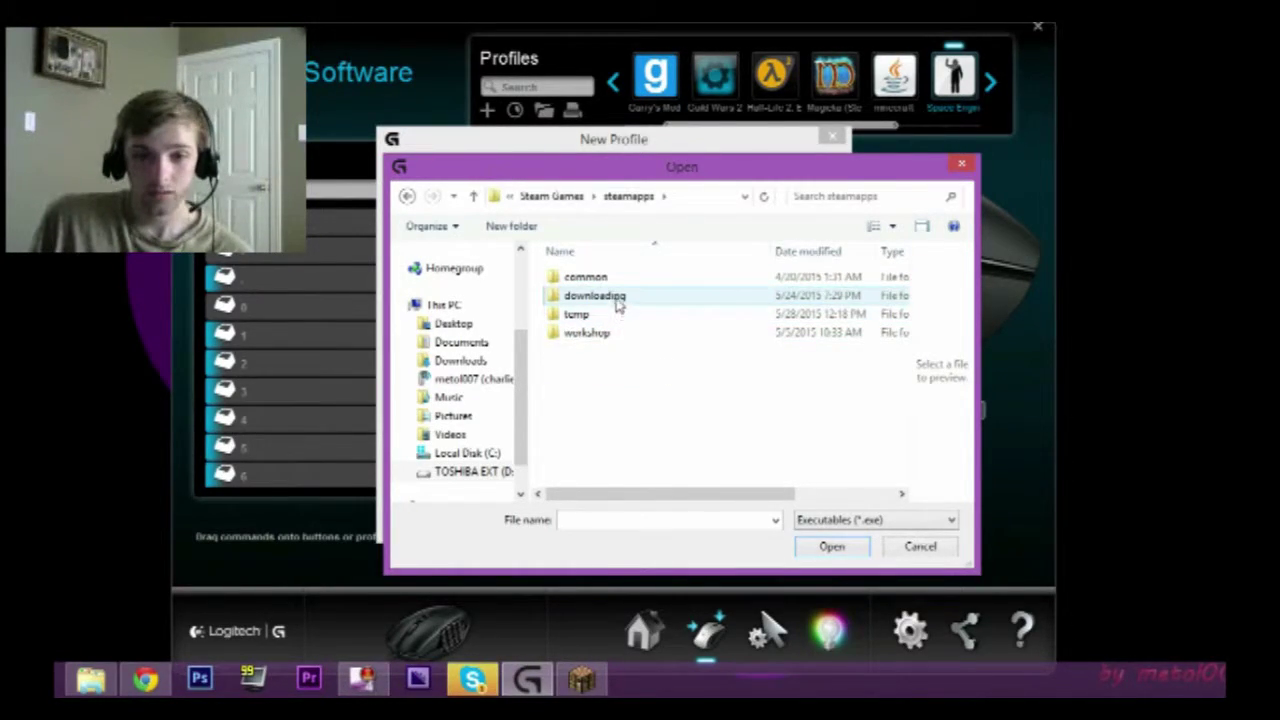
pyautogui.doubleClick(617, 277)
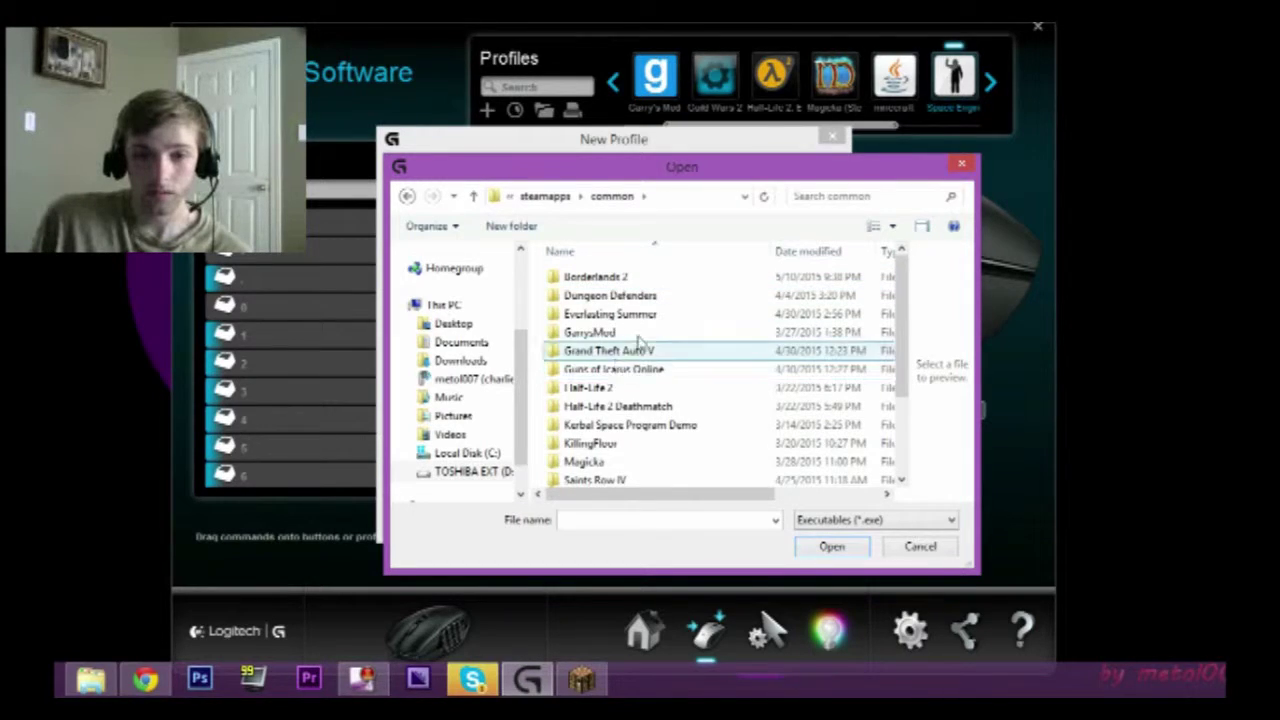
# Open the Dungeon Defenders folder, then go back up to Steam Games
pyautogui.scroll(-2, 700, 345)
pyautogui.scroll(2, 734, 346)
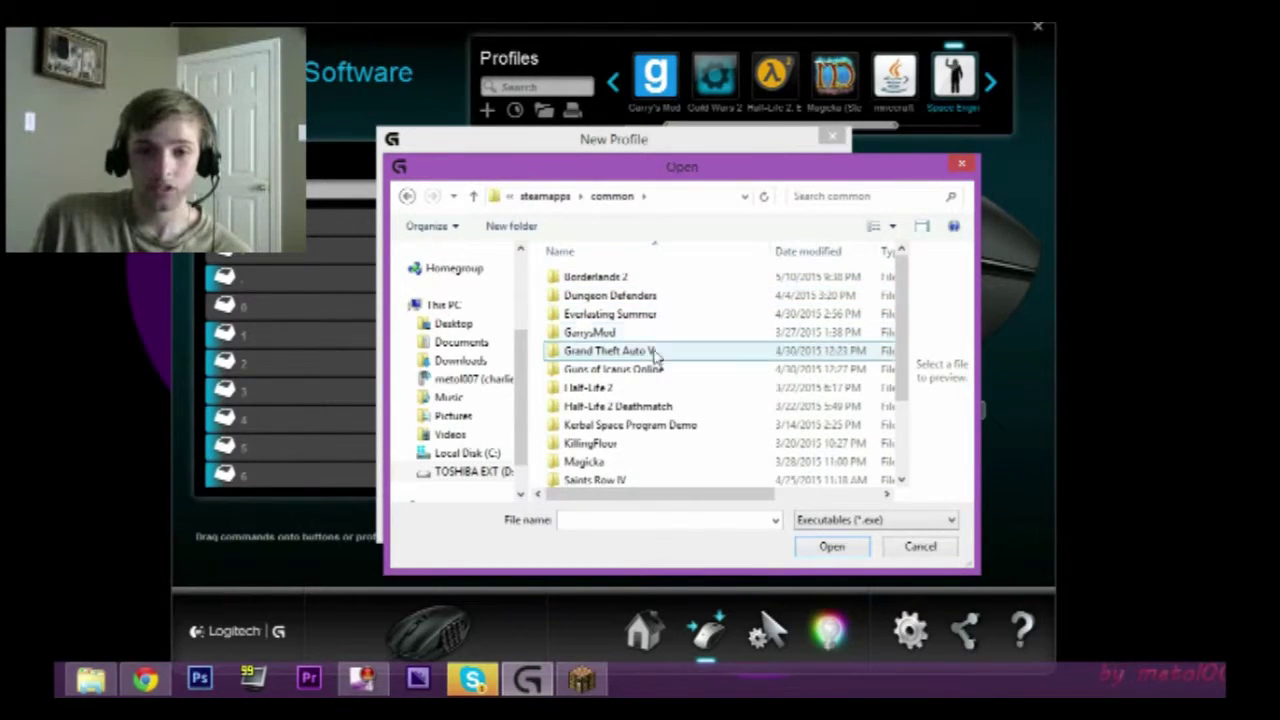
pyautogui.doubleClick(632, 297)
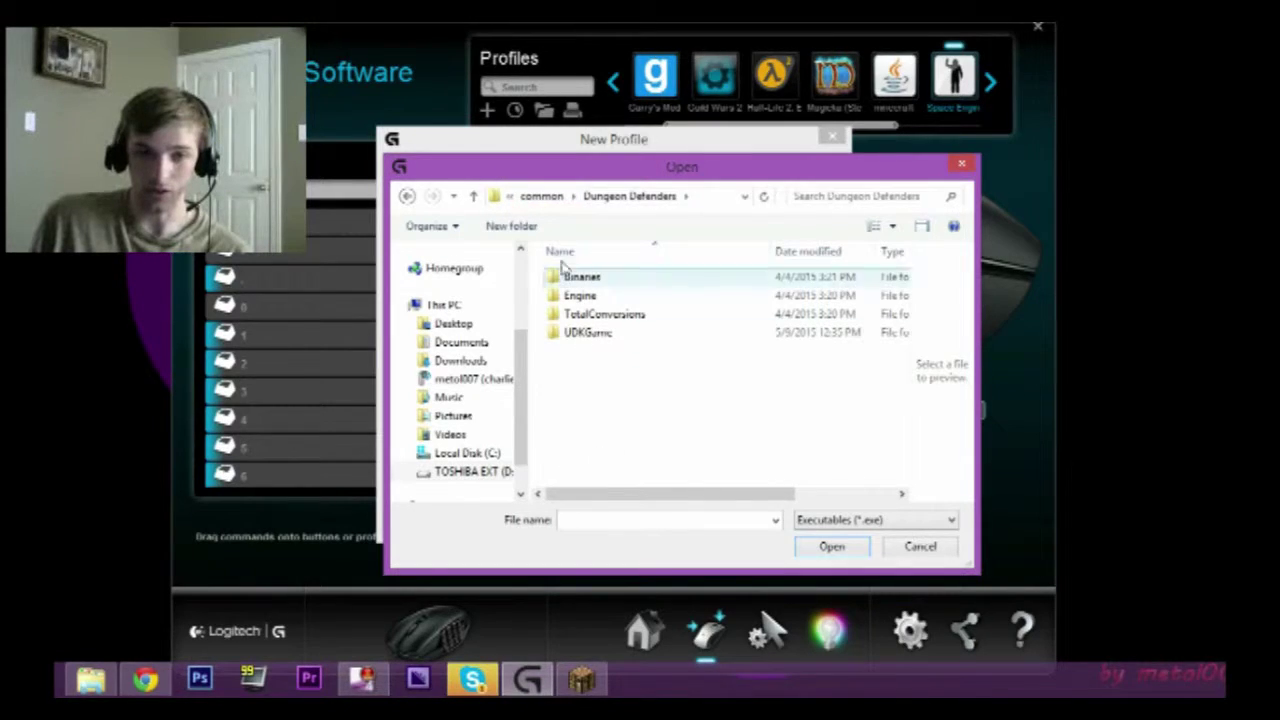
pyautogui.click(540, 198)
pyautogui.click(537, 200)
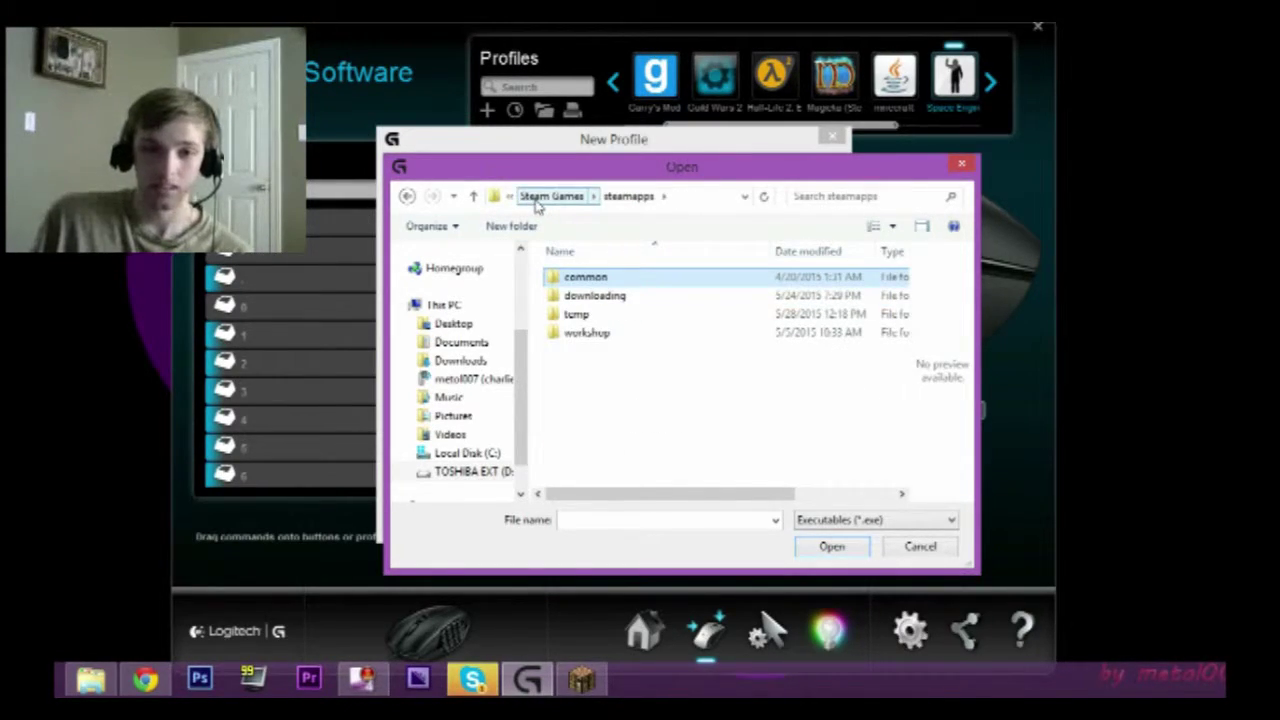
pyautogui.click(540, 198)
# Browse Local Disk (C:) > Program Files (x86) > Steam > steamapps > common
pyautogui.click(540, 198)
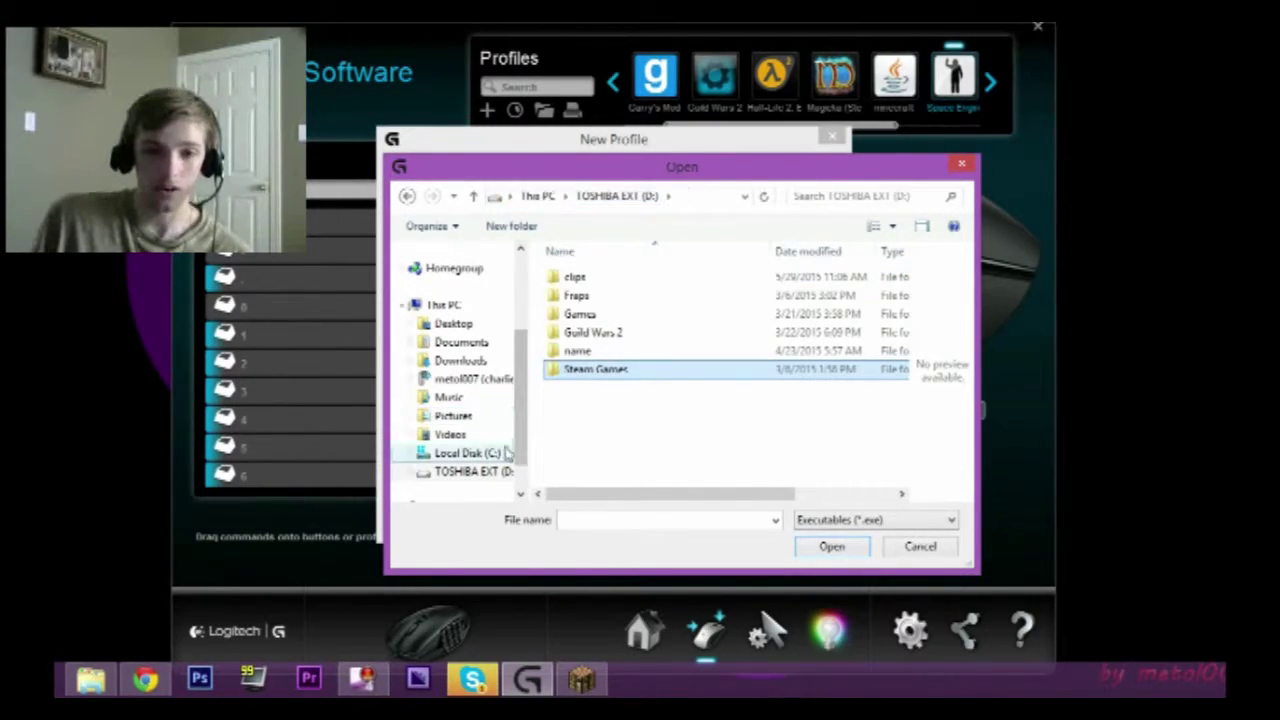
pyautogui.click(455, 453)
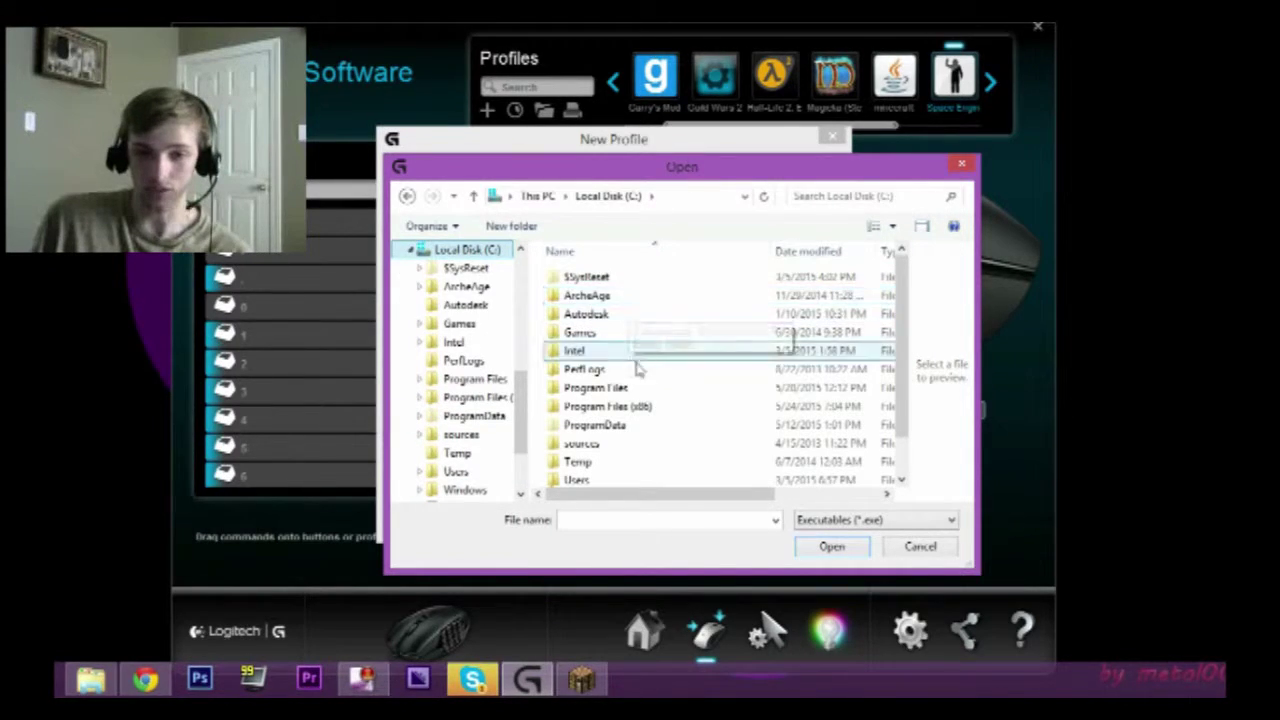
pyautogui.doubleClick(621, 406)
pyautogui.scroll(-7, 620, 406)
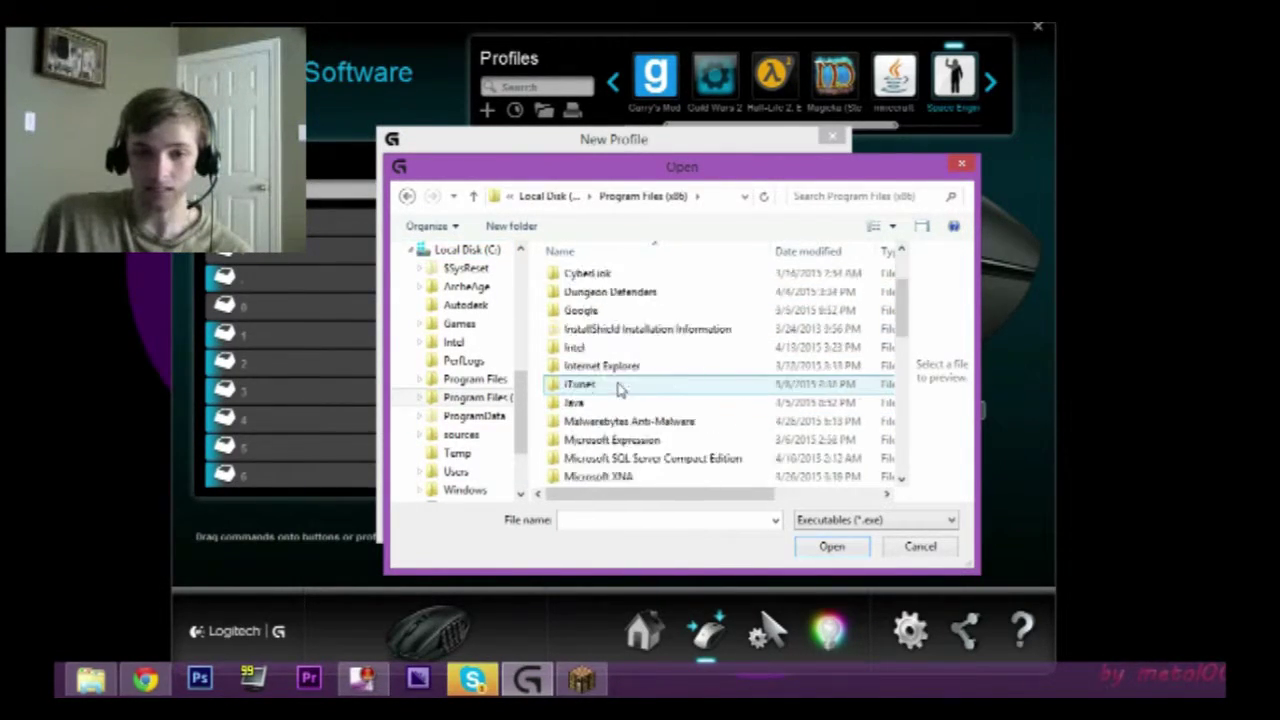
pyautogui.scroll(-2, 603, 410)
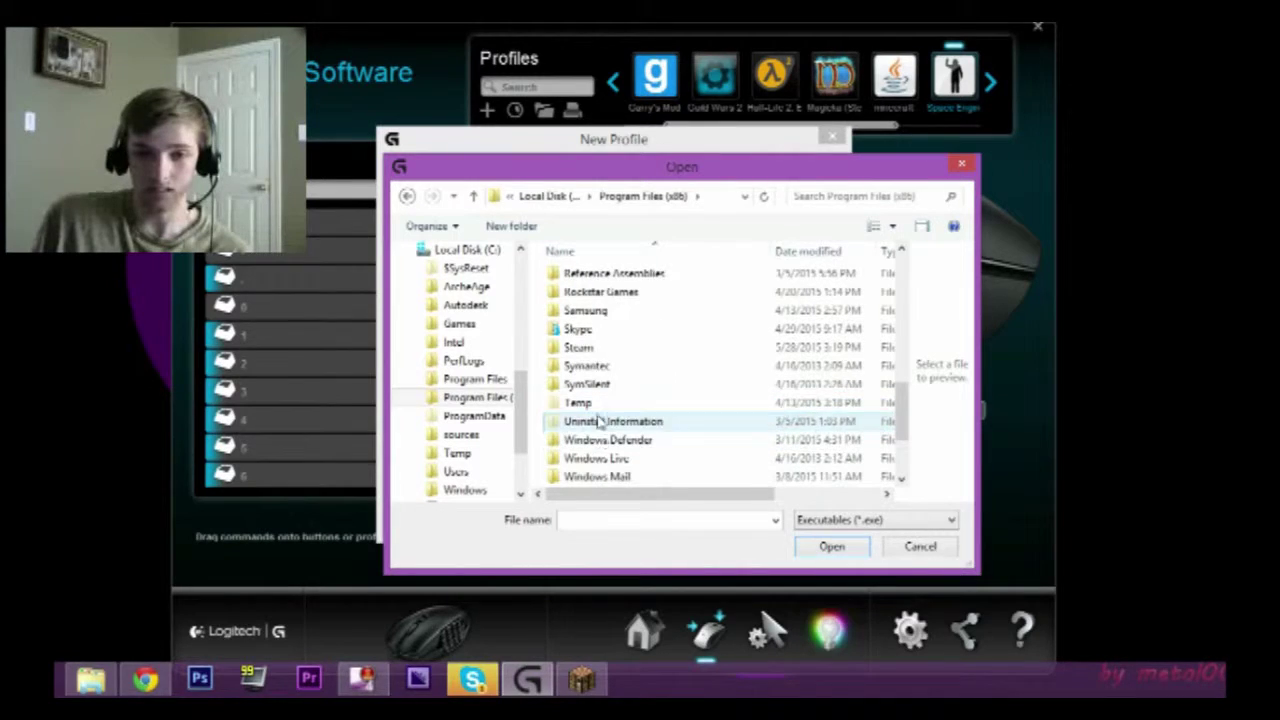
pyautogui.doubleClick(590, 356)
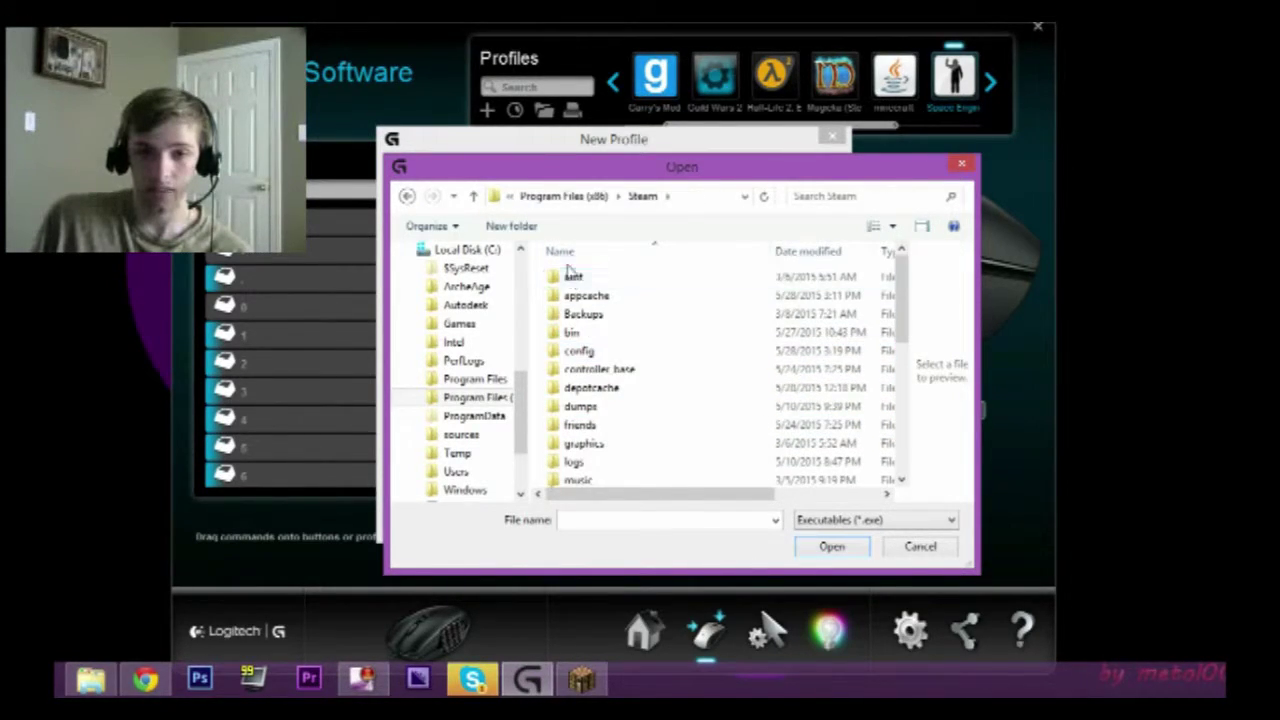
pyautogui.scroll(-2, 610, 460)
pyautogui.scroll(-1, 612, 466)
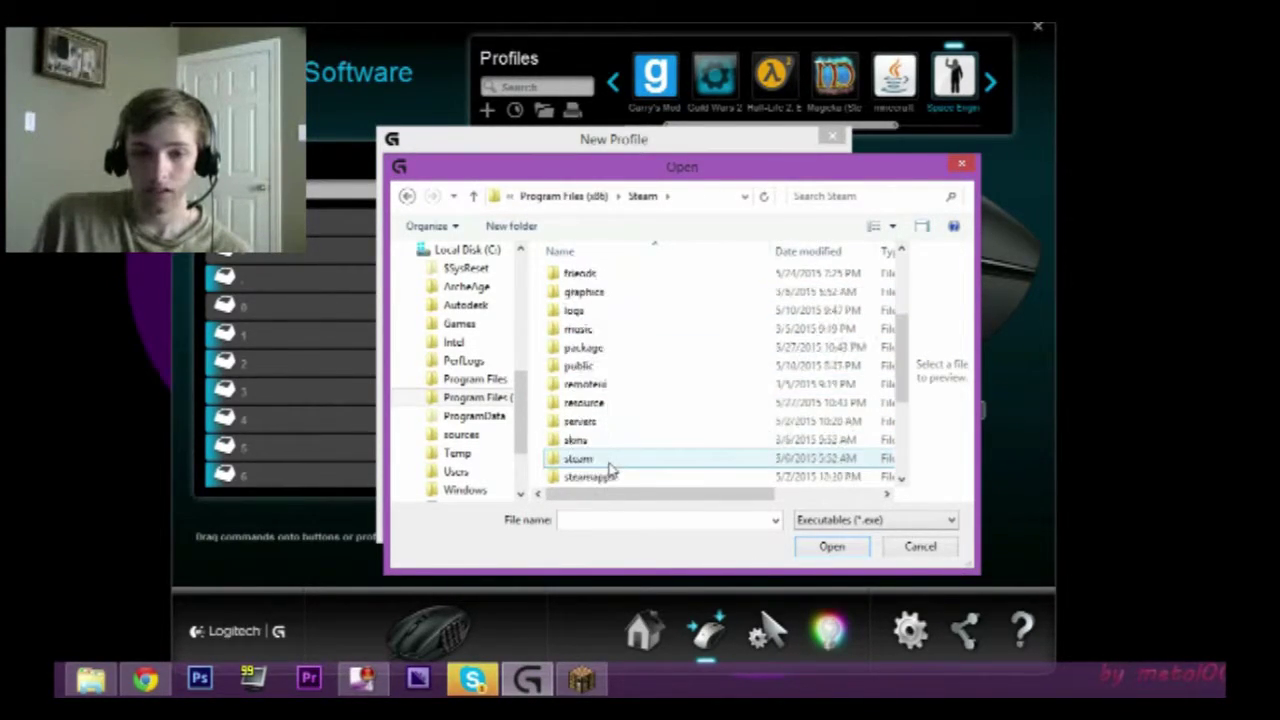
pyautogui.doubleClick(600, 477)
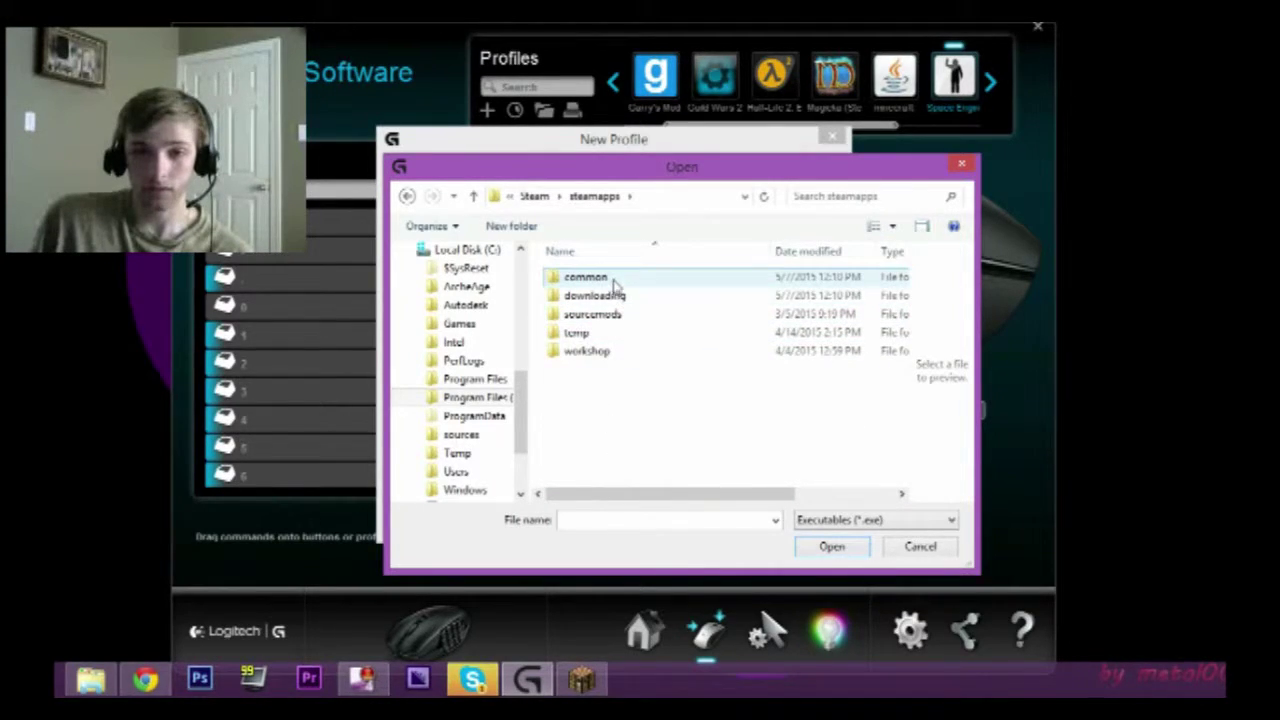
pyautogui.doubleClick(616, 280)
# Peek into the downloading and sourcemods folders, returning each time to steamapps
pyautogui.click(617, 336)
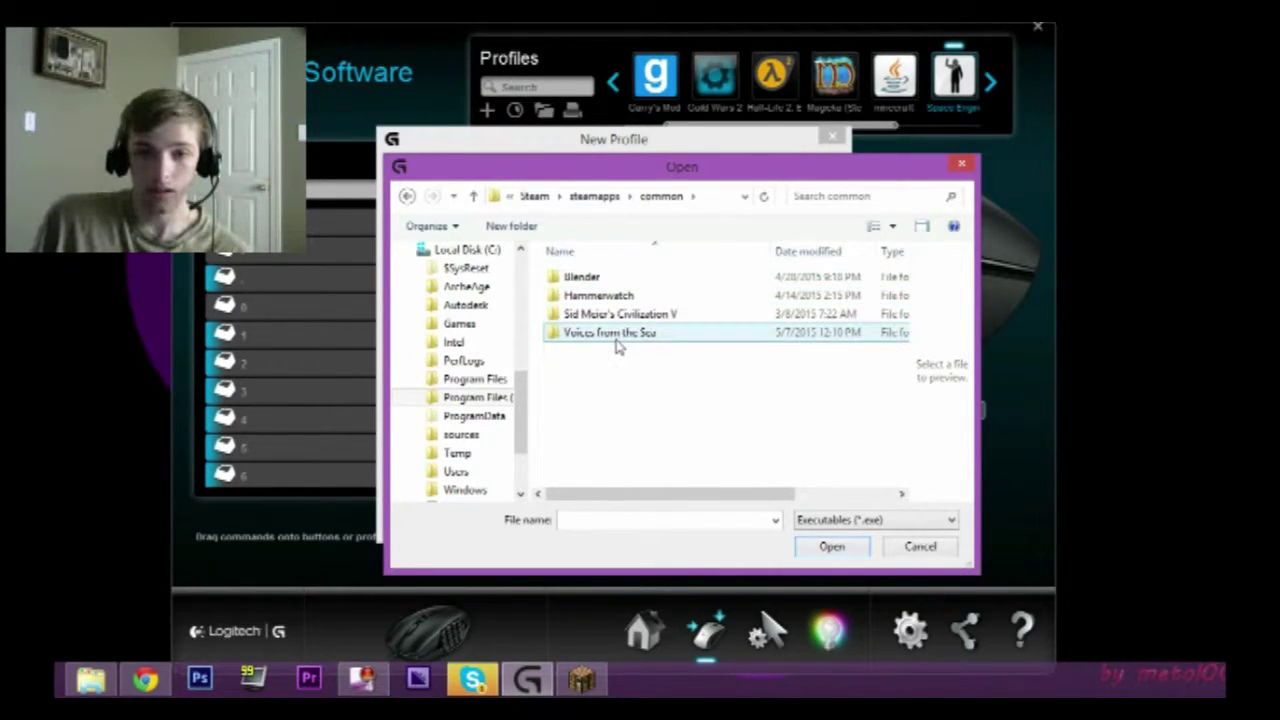
pyautogui.press('BackSpace')
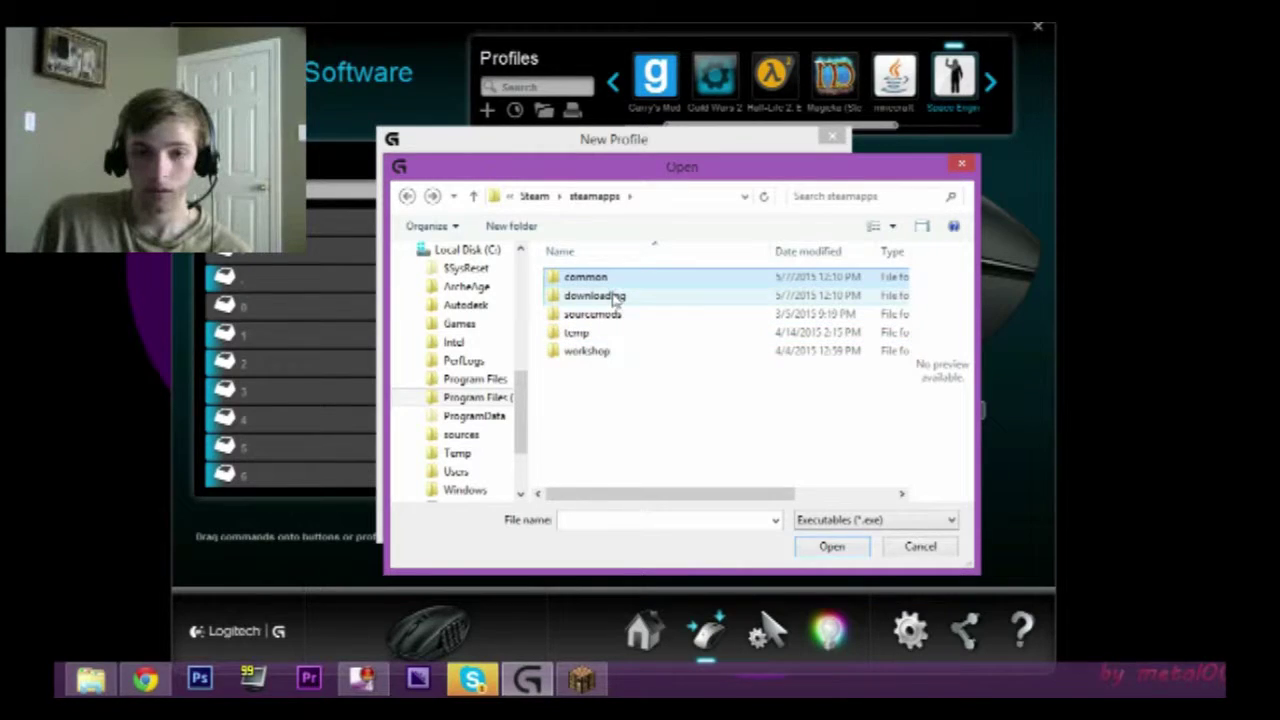
pyautogui.click(614, 297)
pyautogui.doubleClick(612, 297)
pyautogui.press('BackSpace')
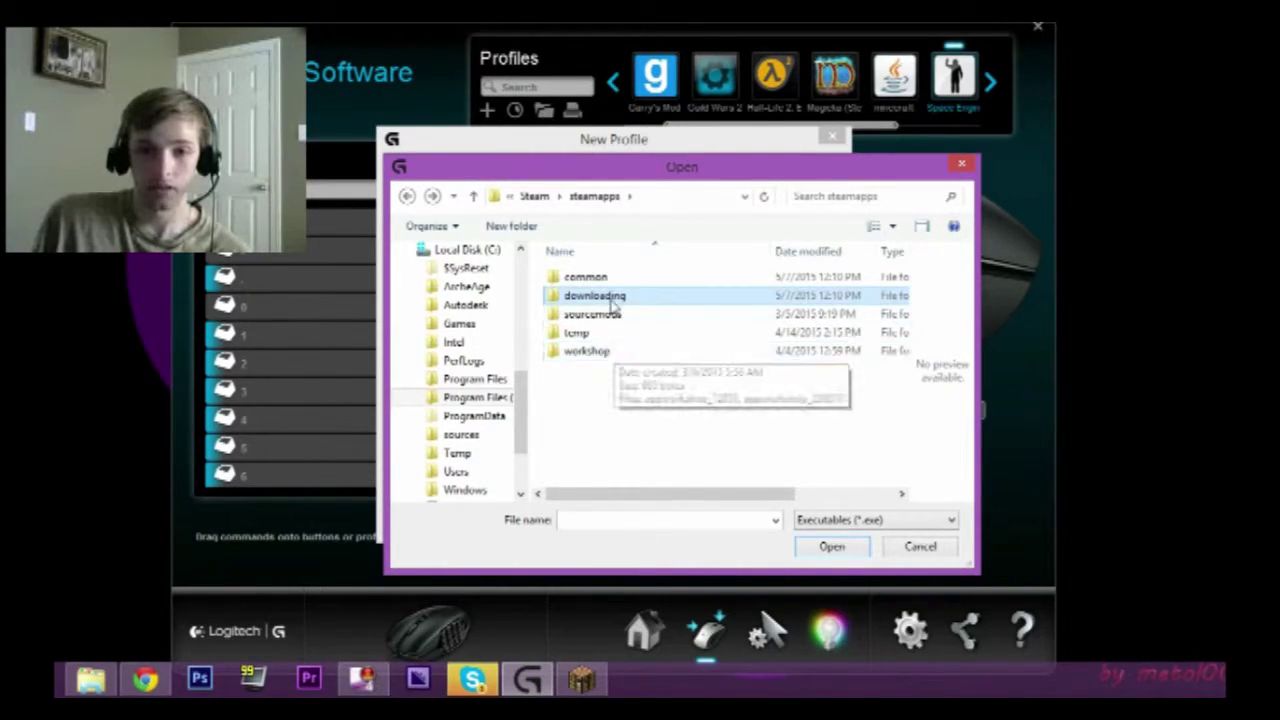
pyautogui.doubleClick(614, 316)
pyautogui.press('BackSpace')
# Check the Blender folder under common, return to steamapps, and scroll the navigation pane
pyautogui.doubleClick(614, 280)
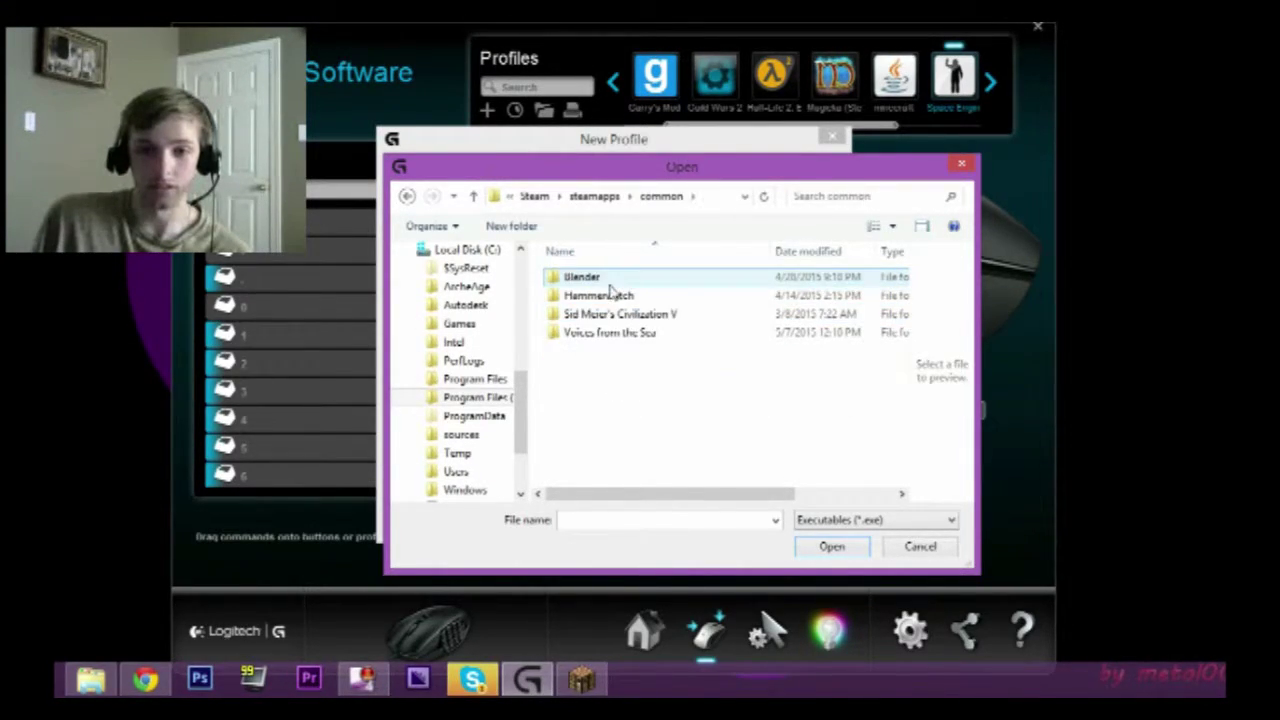
pyautogui.click(614, 280)
pyautogui.doubleClick(612, 280)
pyautogui.press('BackSpace')
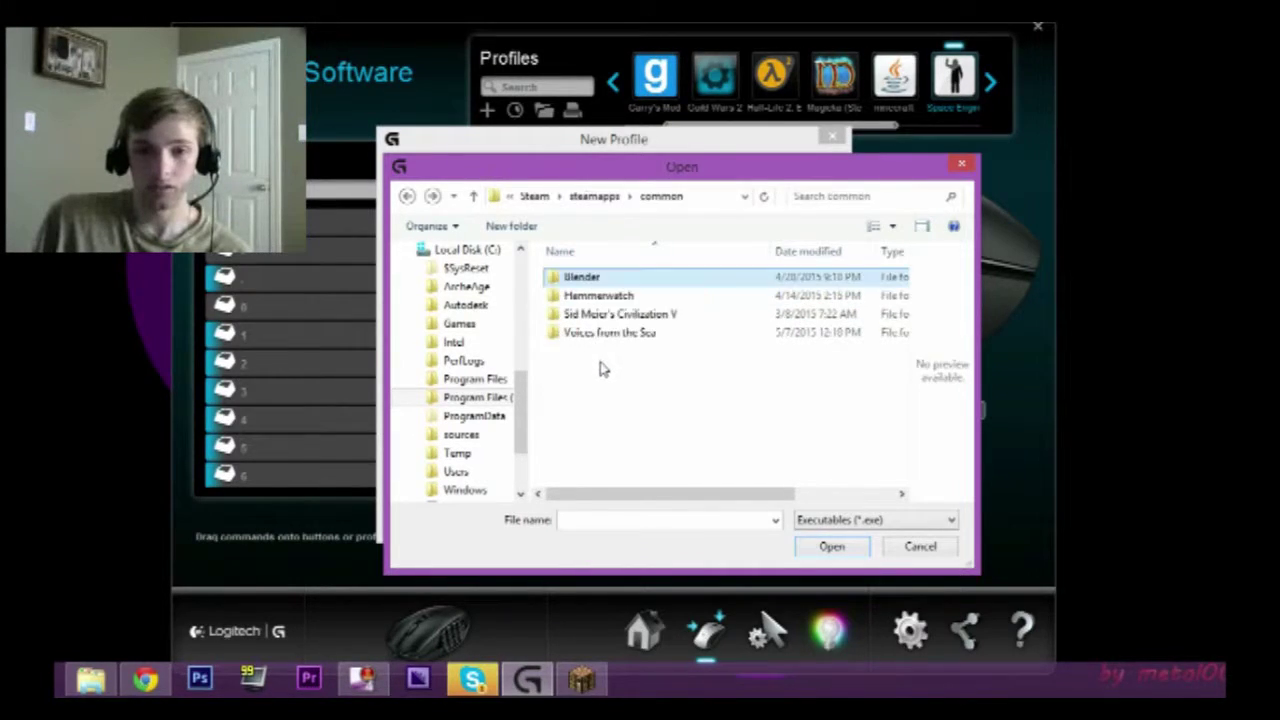
pyautogui.press('BackSpace')
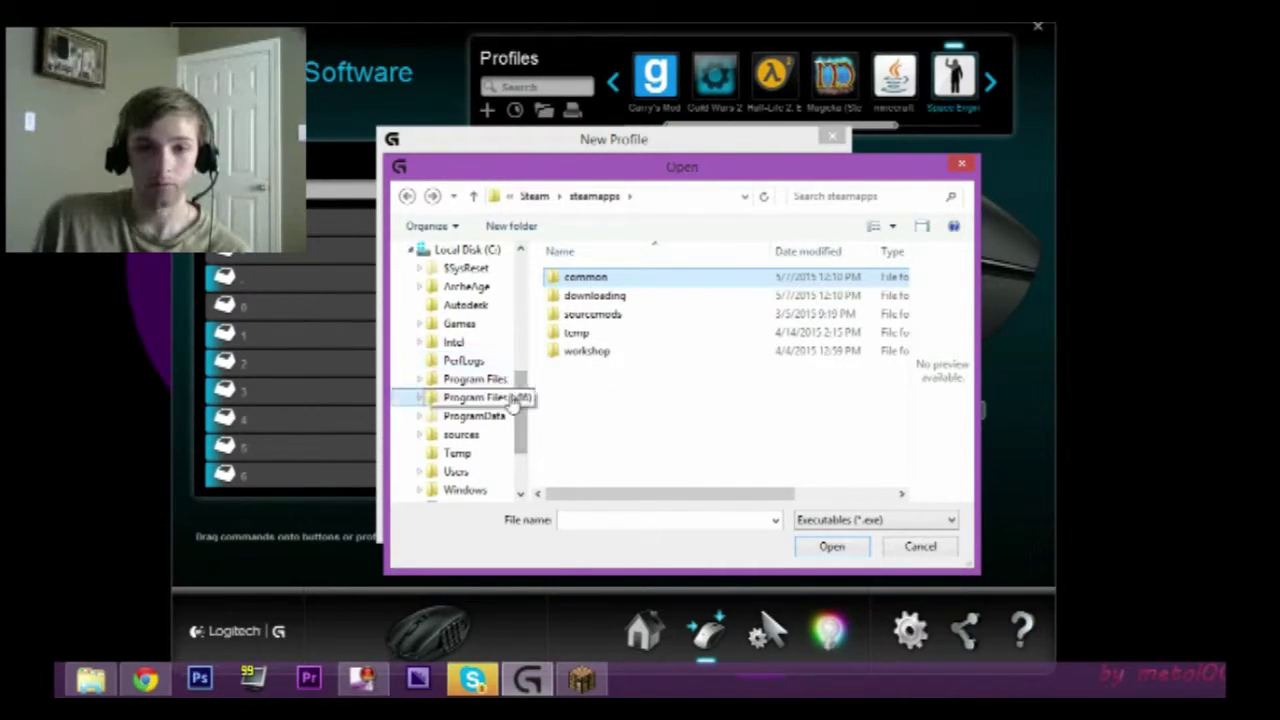
pyautogui.scroll(2, 486, 363)
pyautogui.hscroll(2, 480, 390)
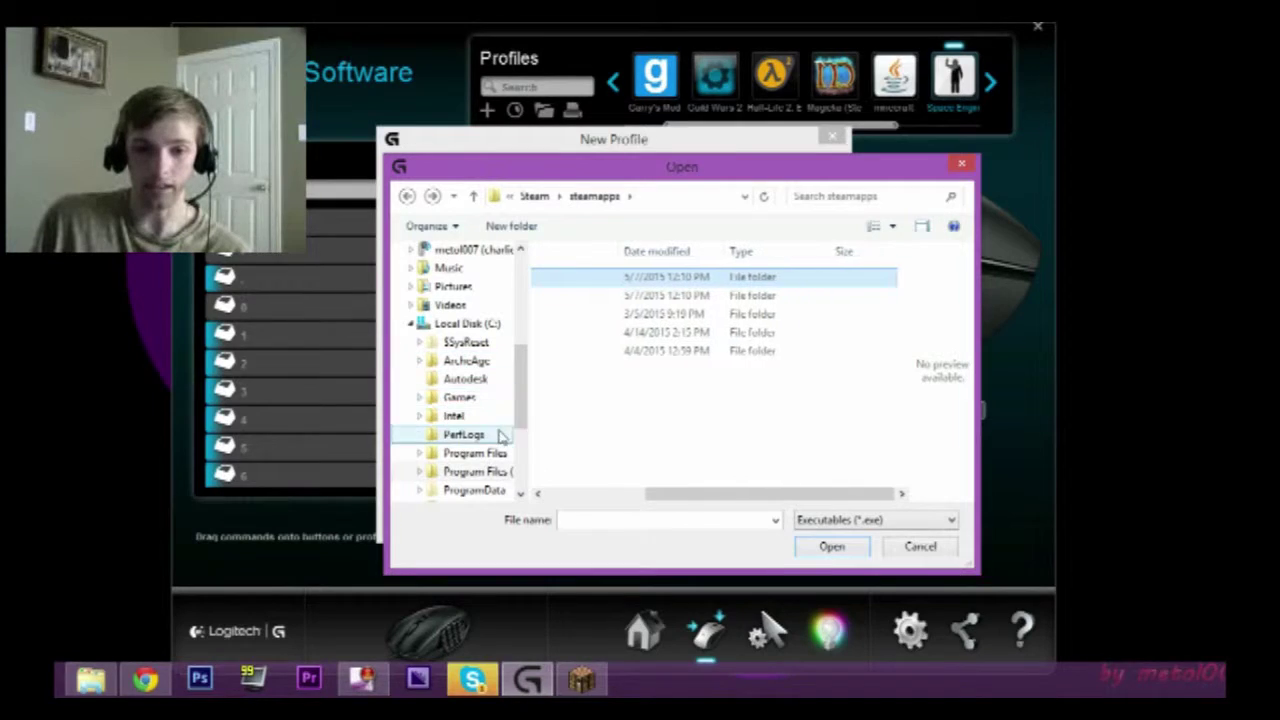
pyautogui.scroll(-3, 525, 400)
# Open TOSHIBA EXT (D:) > Steam Games > steamapps > common, briefly checking Borderlands 2
pyautogui.click(424, 452)
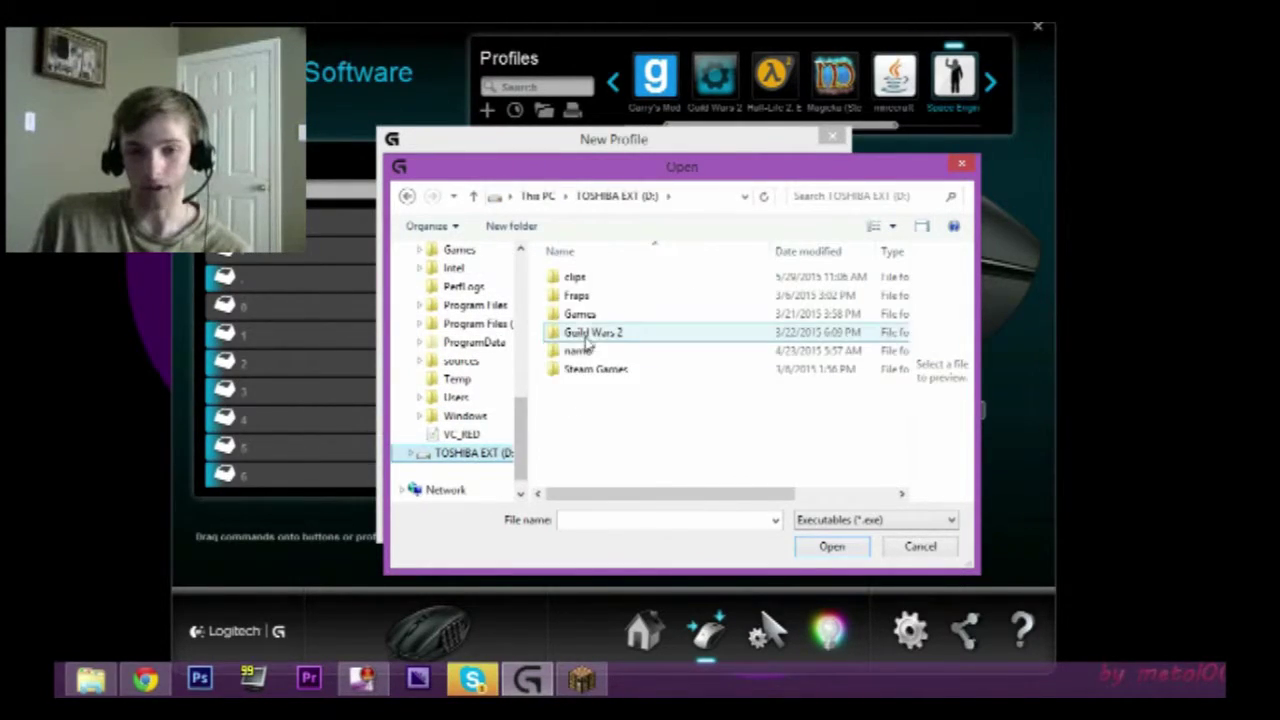
pyautogui.doubleClick(587, 372)
pyautogui.doubleClick(591, 284)
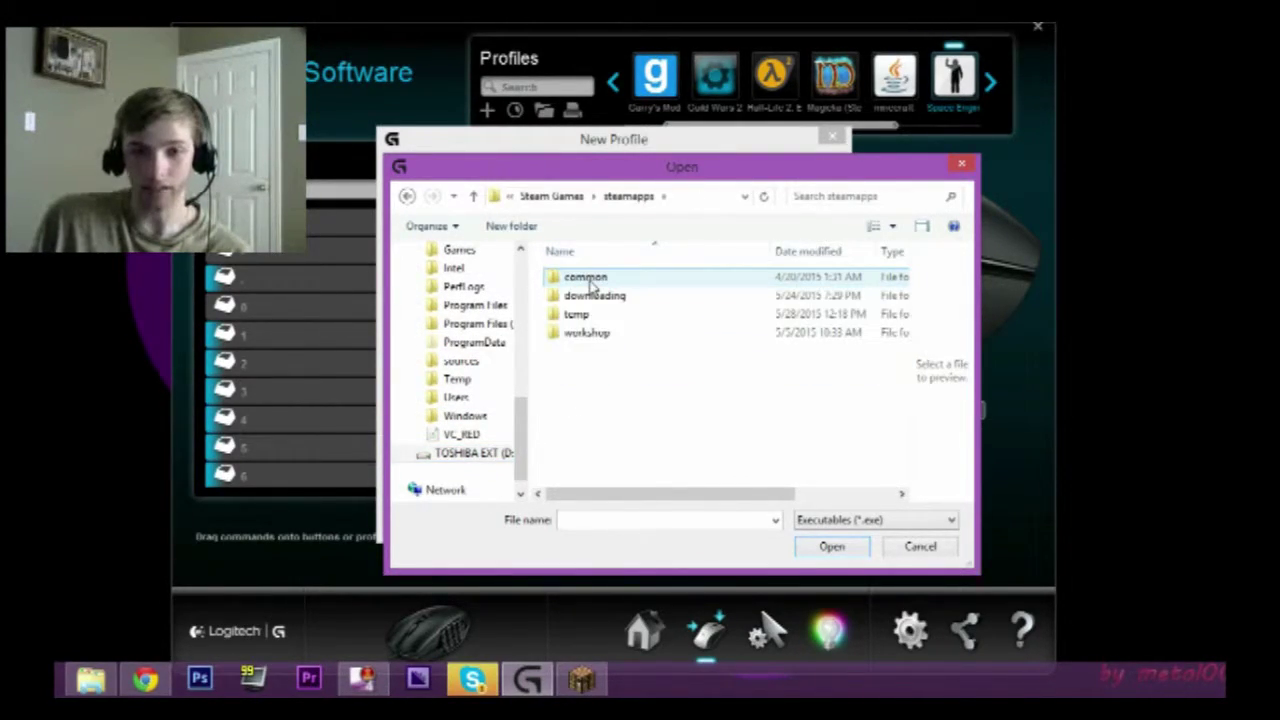
pyautogui.doubleClick(585, 277)
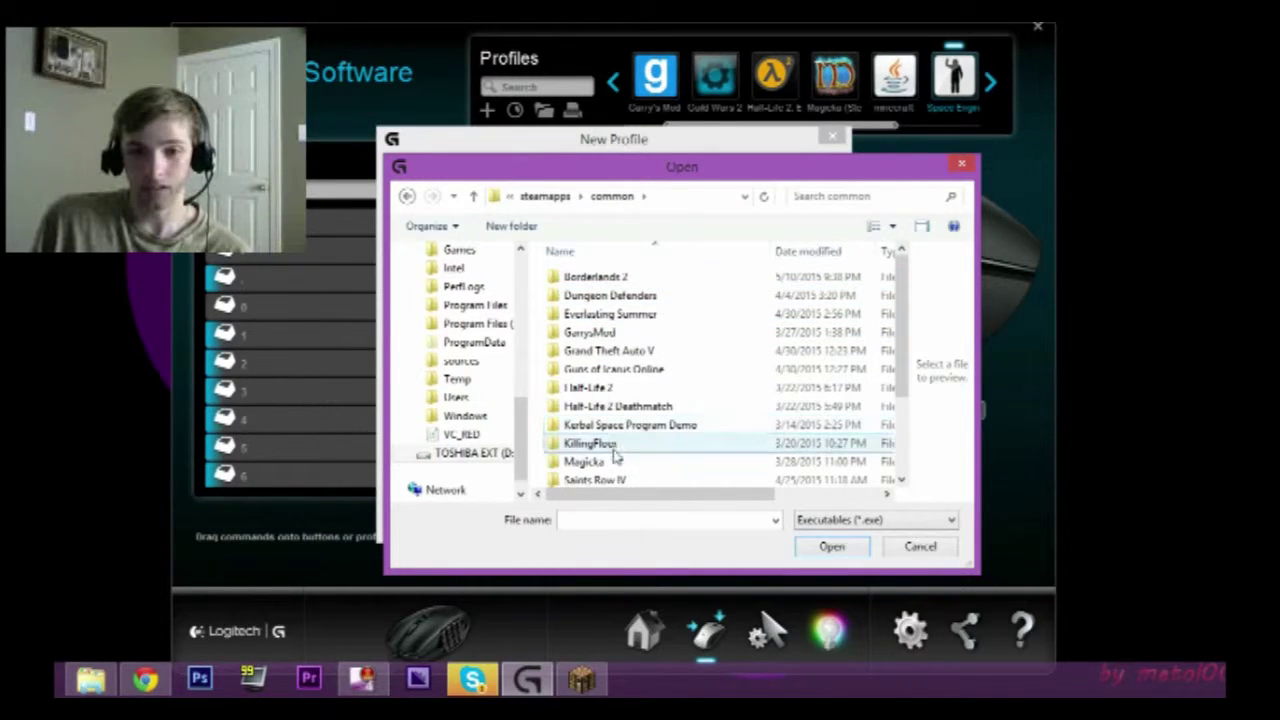
pyautogui.scroll(-2, 615, 443)
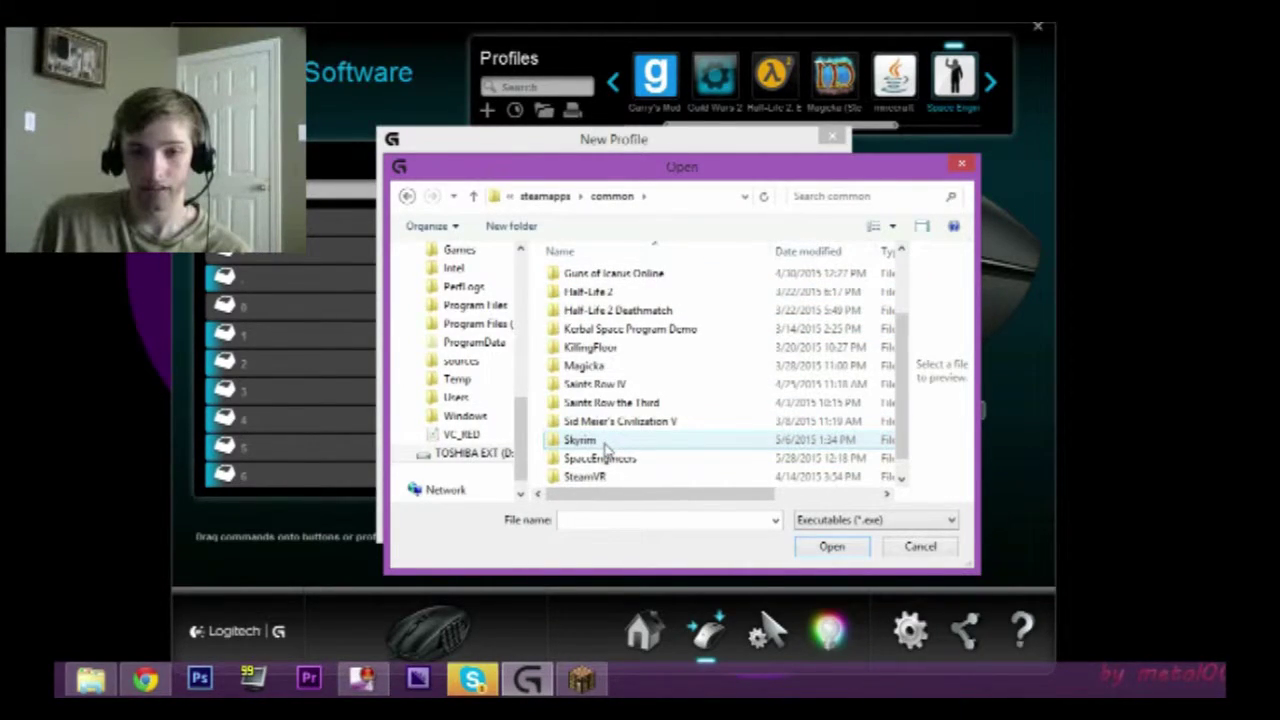
pyautogui.scroll(2, 600, 366)
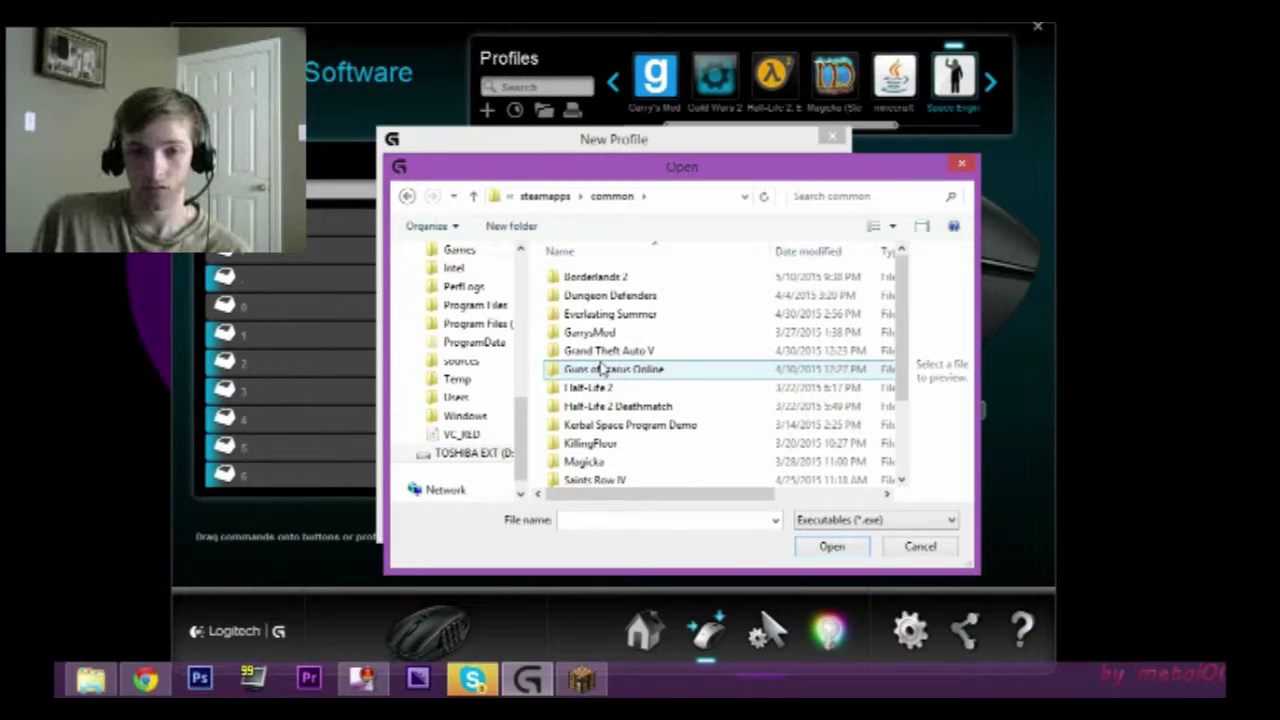
pyautogui.doubleClick(598, 280)
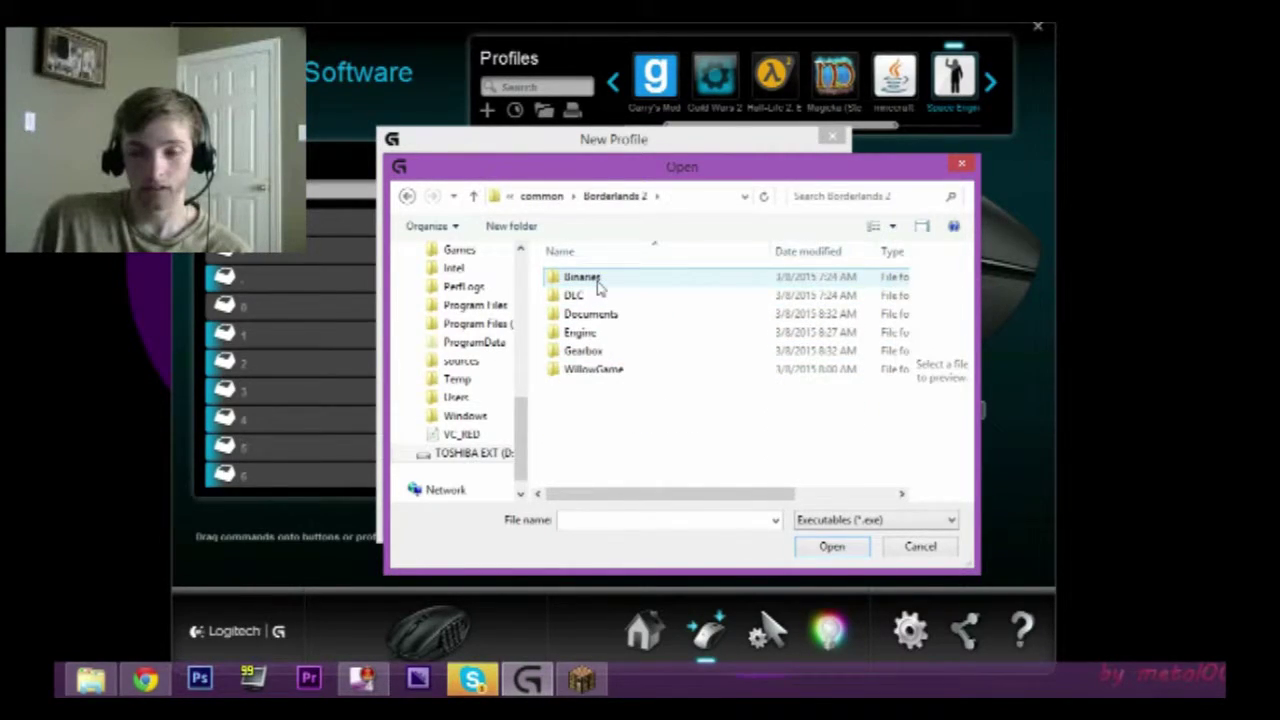
pyautogui.press('BackSpace')
# Inside Dungeon Defenders, check UDKGame, TotalConversions and Engine, then pick DunDefConfig in Binaries
pyautogui.doubleClick(606, 296)
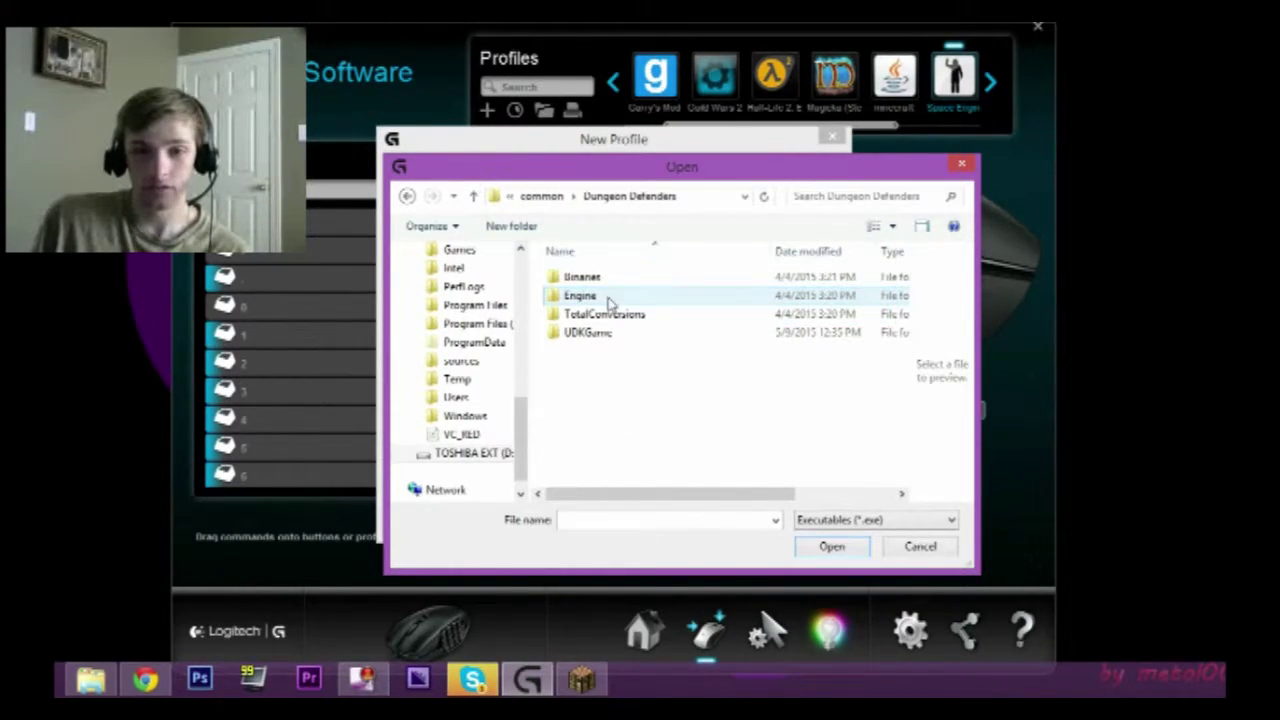
pyautogui.doubleClick(609, 335)
pyautogui.press('BackSpace')
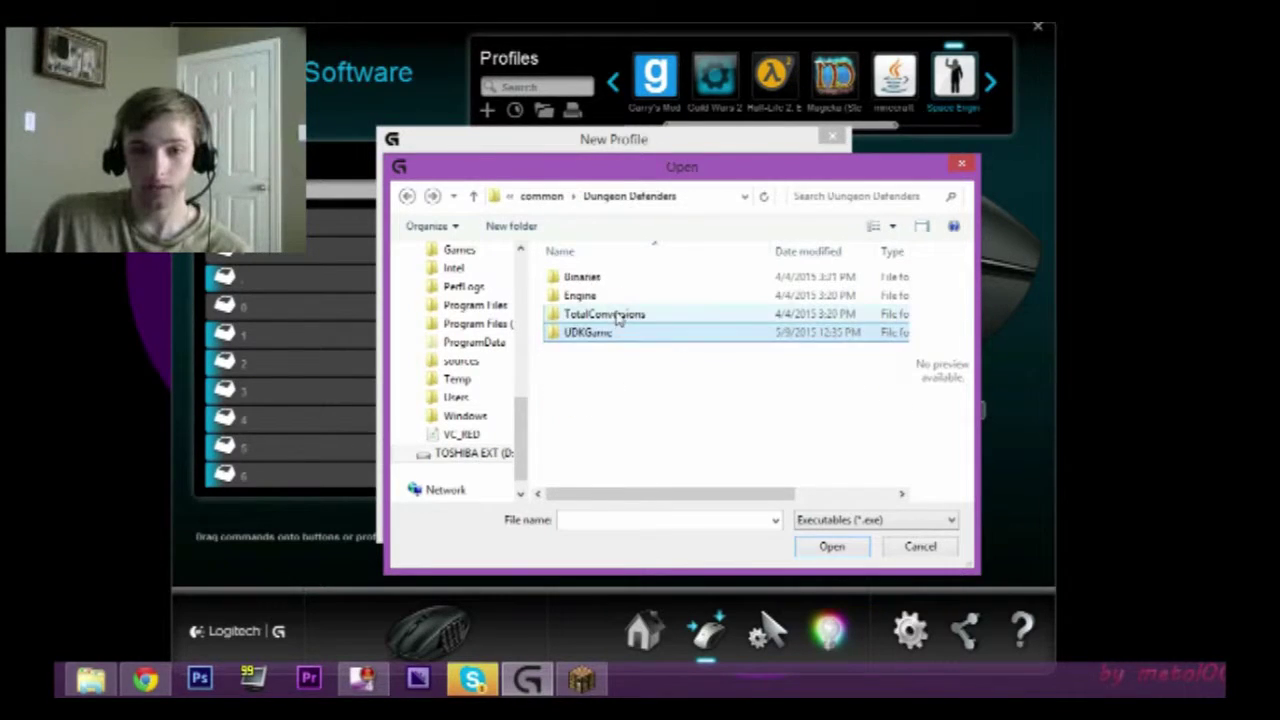
pyautogui.doubleClick(615, 315)
pyautogui.press('BackSpace')
pyautogui.doubleClick(620, 295)
pyautogui.press('BackSpace')
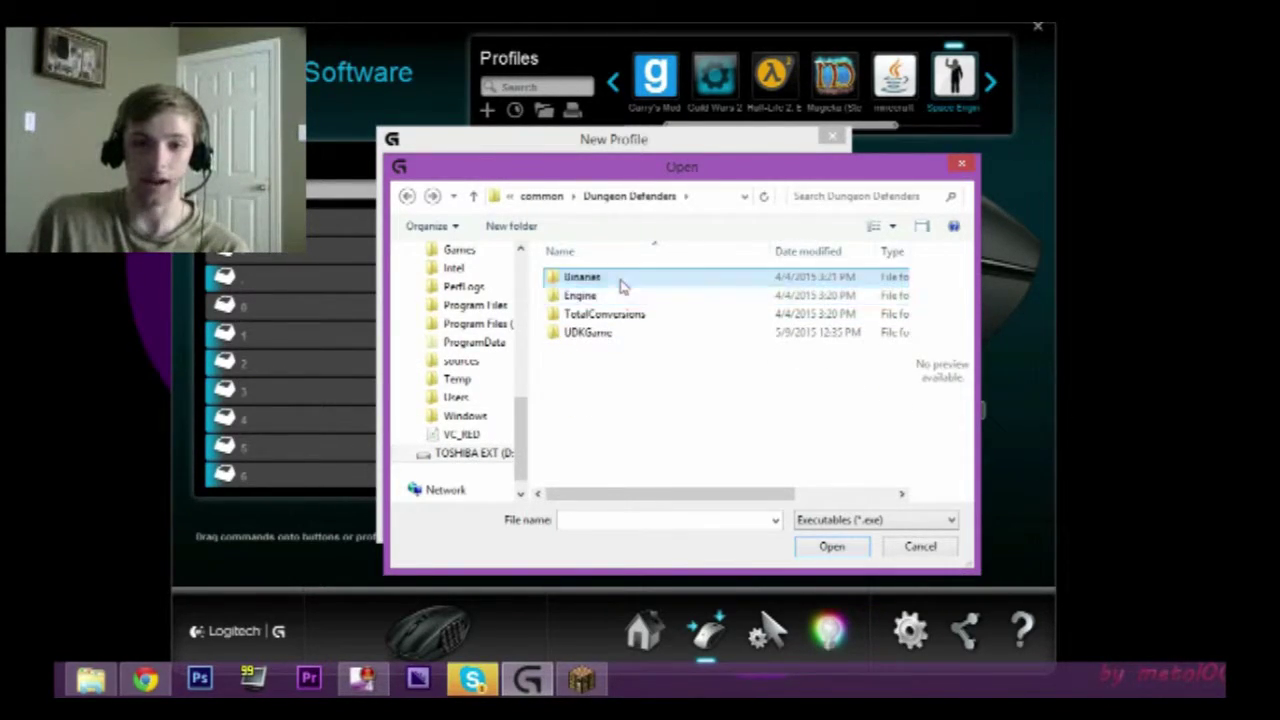
pyautogui.doubleClick(619, 280)
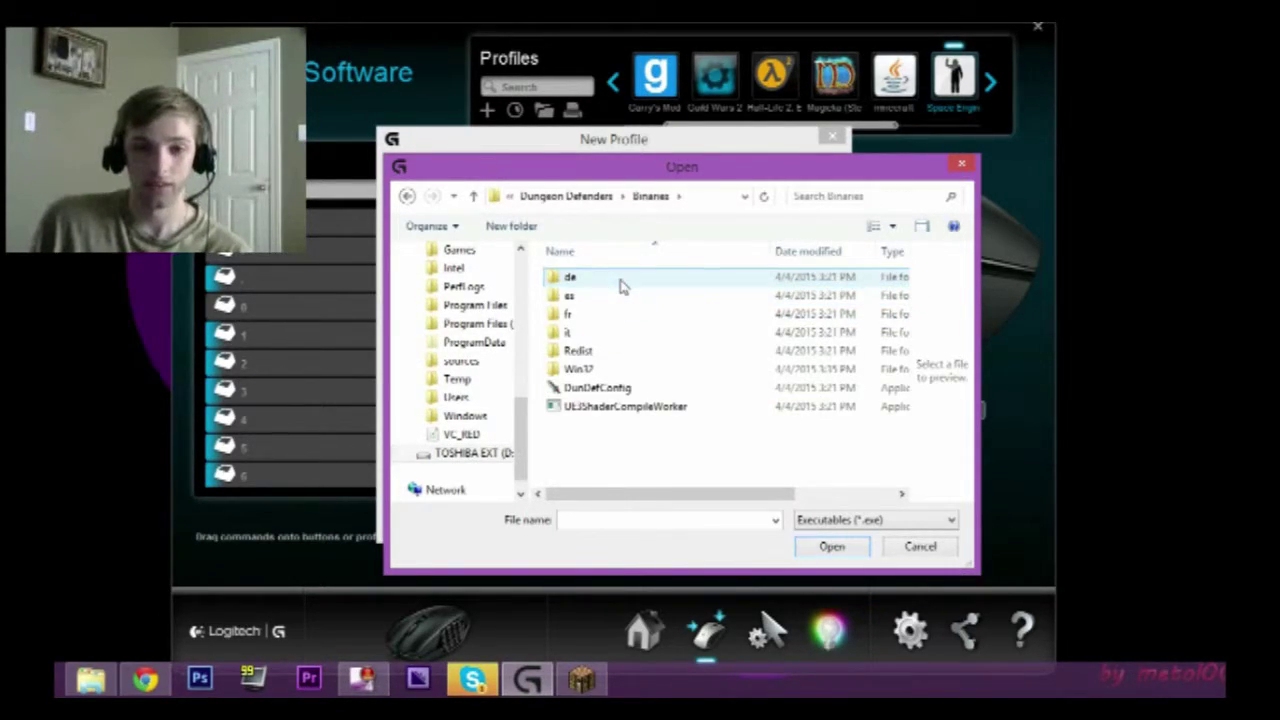
pyautogui.click(625, 388)
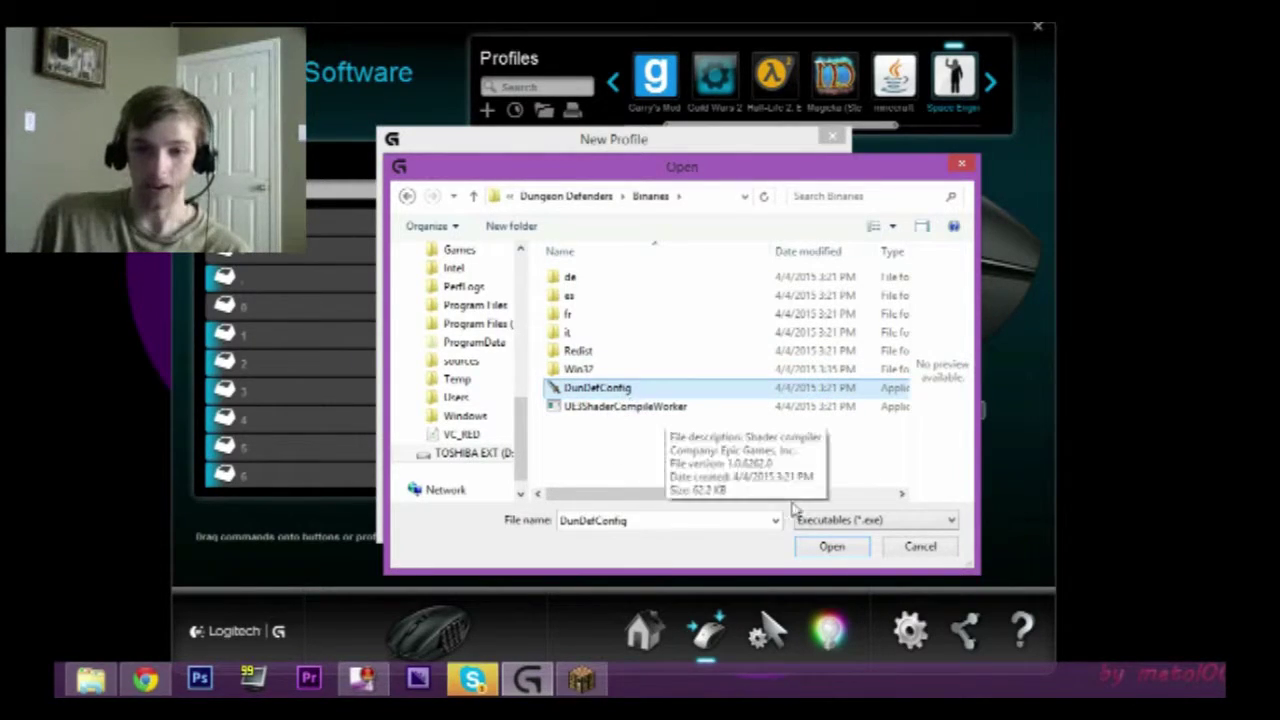
# Add DunDefConfig.exe to the profile, trying then disabling 'Copy from an existing profile'
pyautogui.click(830, 546)
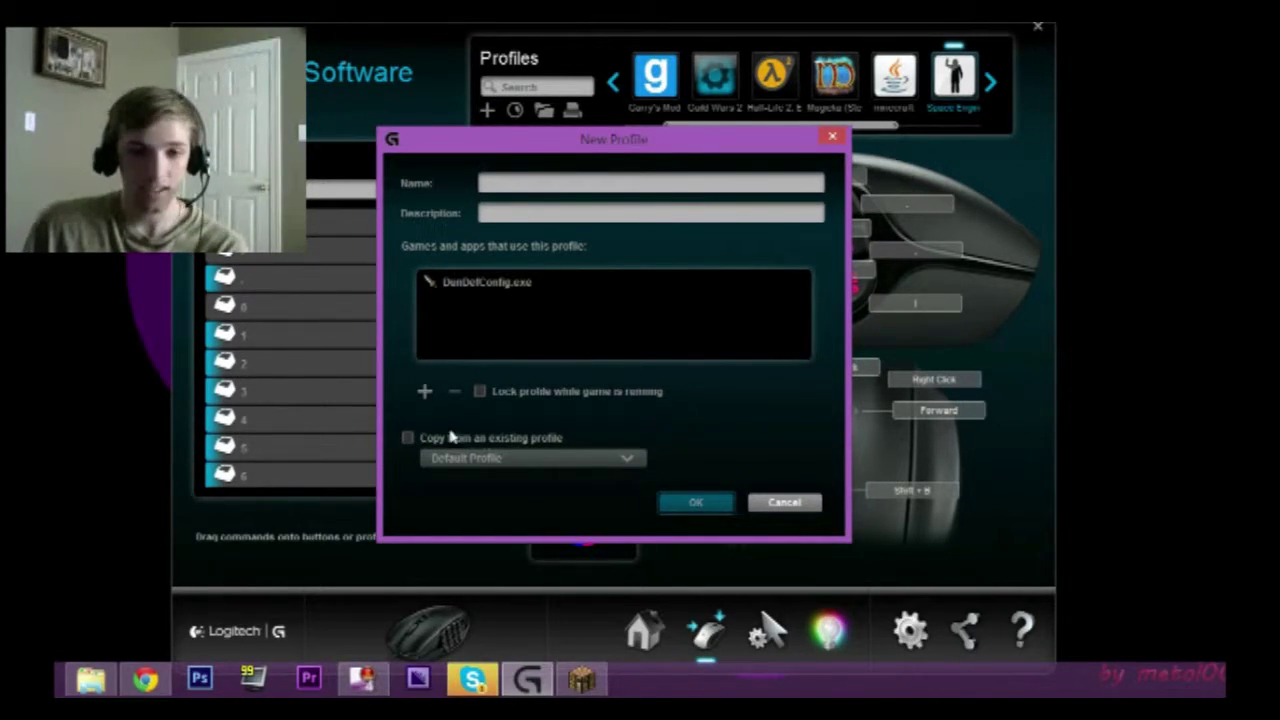
pyautogui.click(414, 438)
pyautogui.click(474, 459)
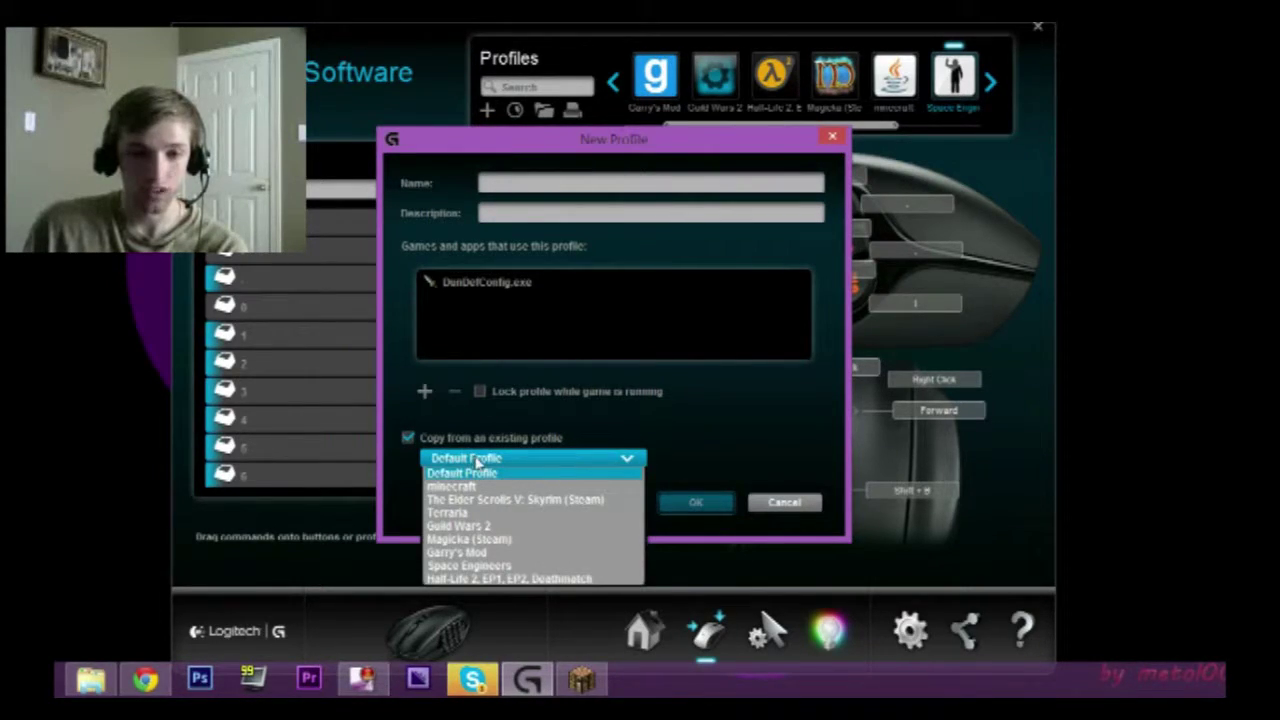
pyautogui.click(476, 459)
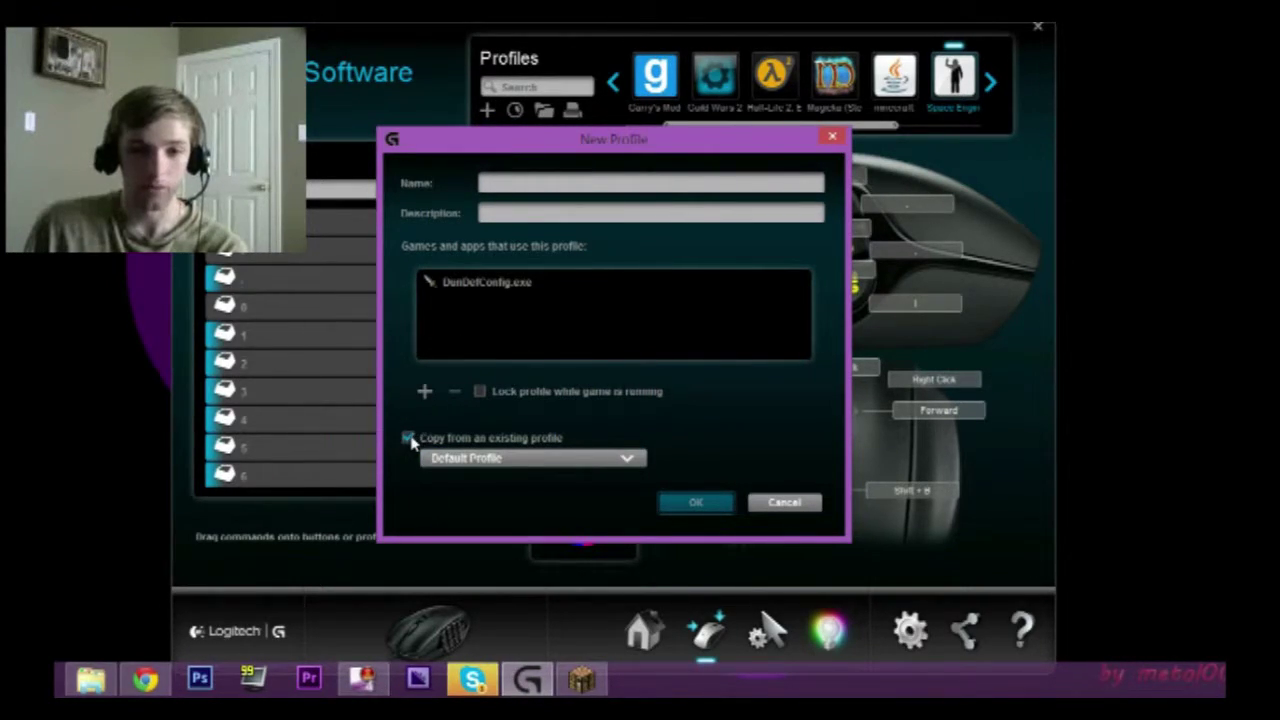
pyautogui.click(409, 438)
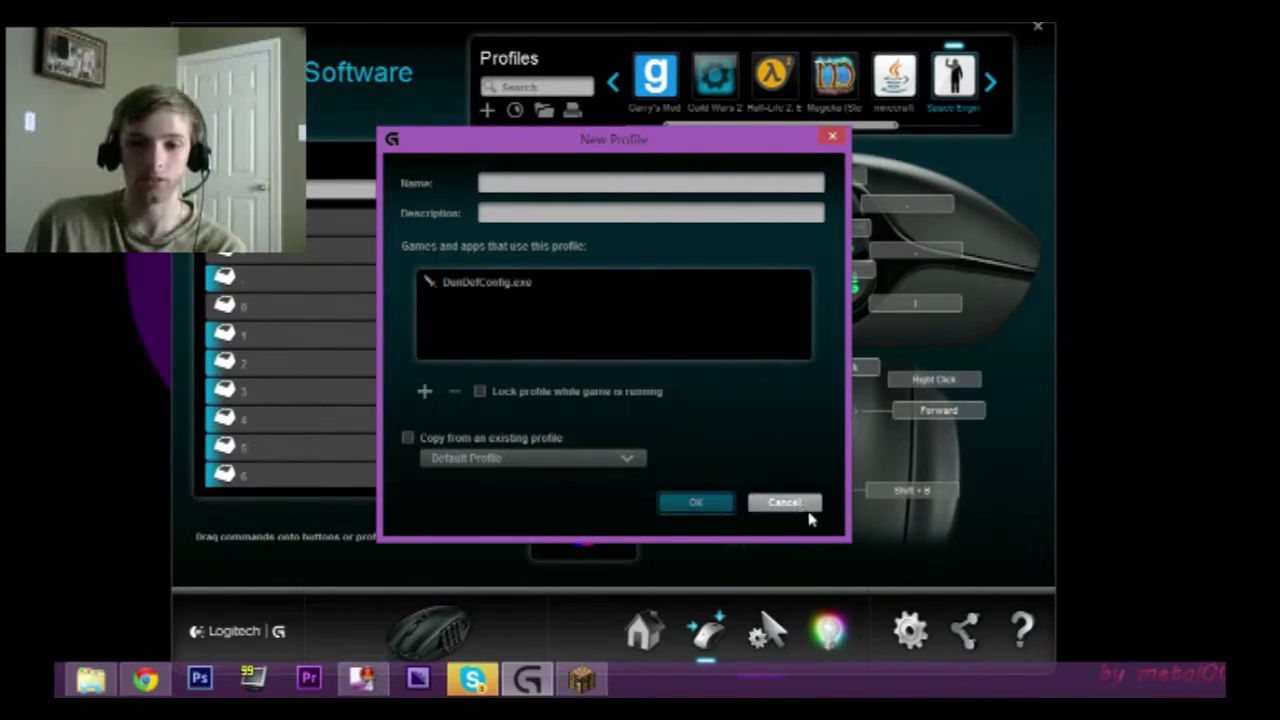
# Cancel creating the new profile and save The Elder Scrolls profile
pyautogui.click(784, 502)
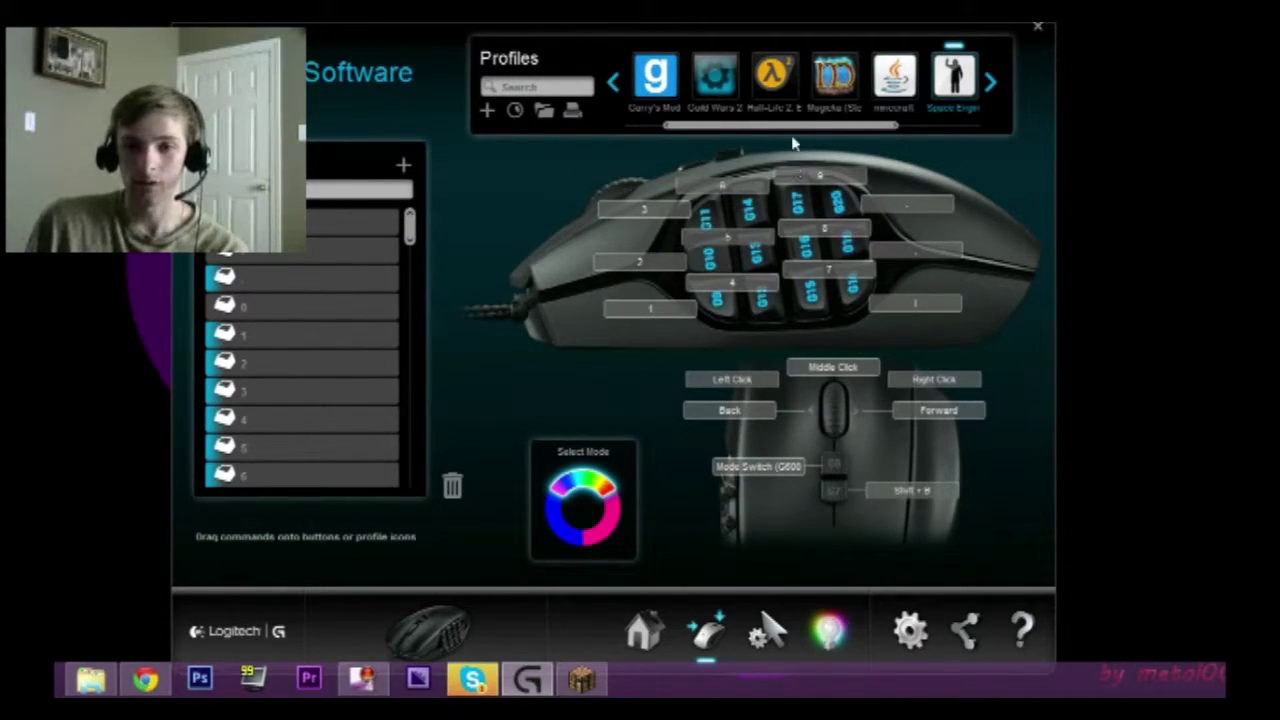
pyautogui.moveTo(800, 128); pyautogui.dragTo(897, 121)
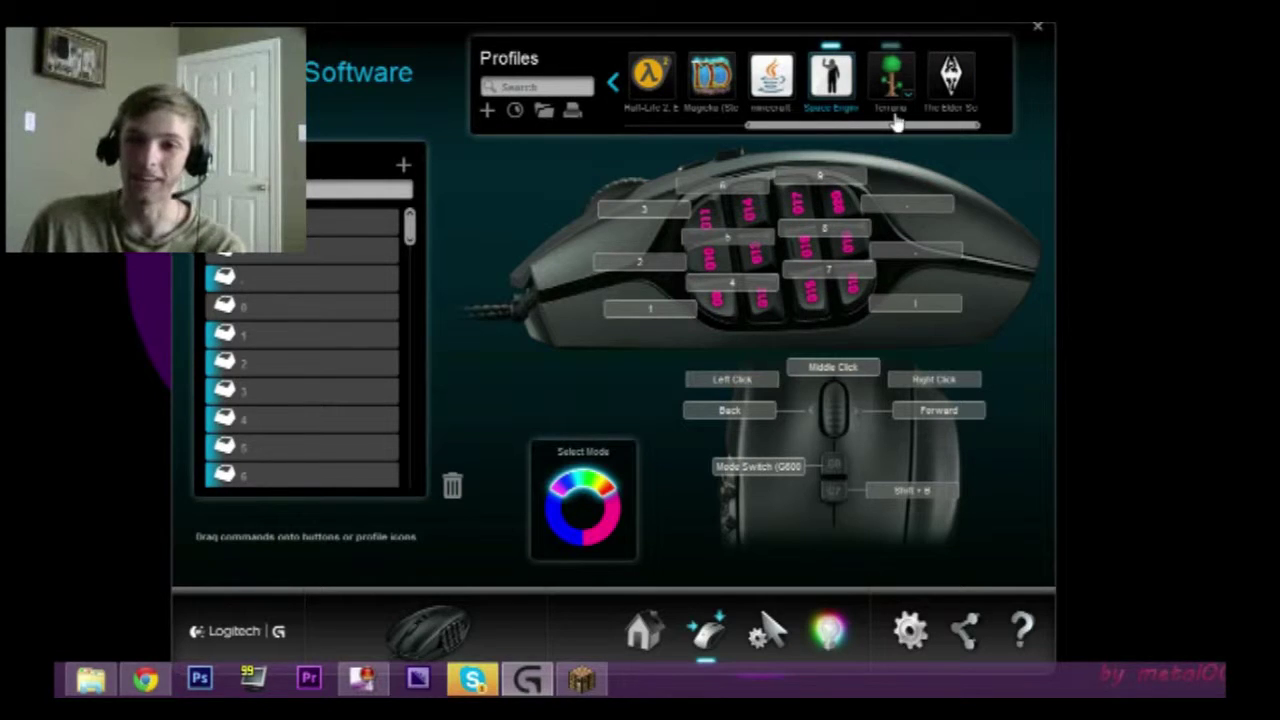
pyautogui.rightClick(971, 107)
pyautogui.click(958, 107)
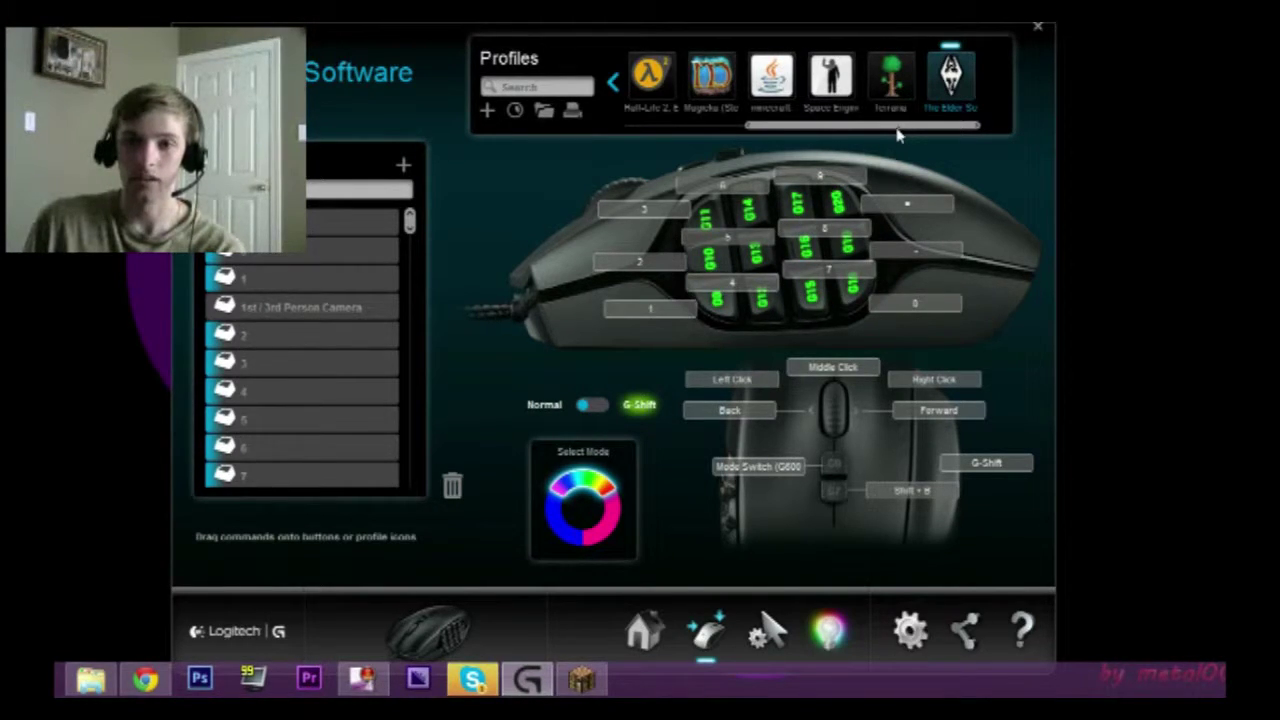
# Switch through the Half-Life 2 and Guild Wars 2 profiles, ending on minecraft
pyautogui.scroll(3, 897, 135)
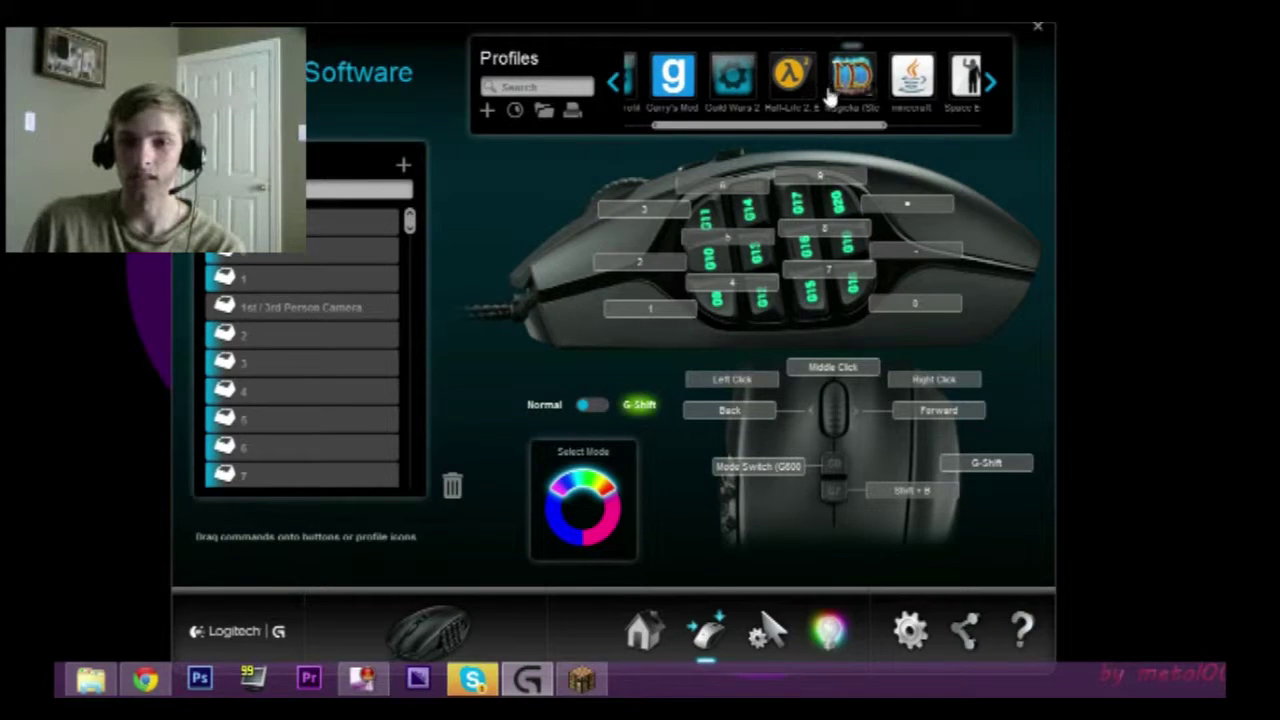
pyautogui.click(810, 92)
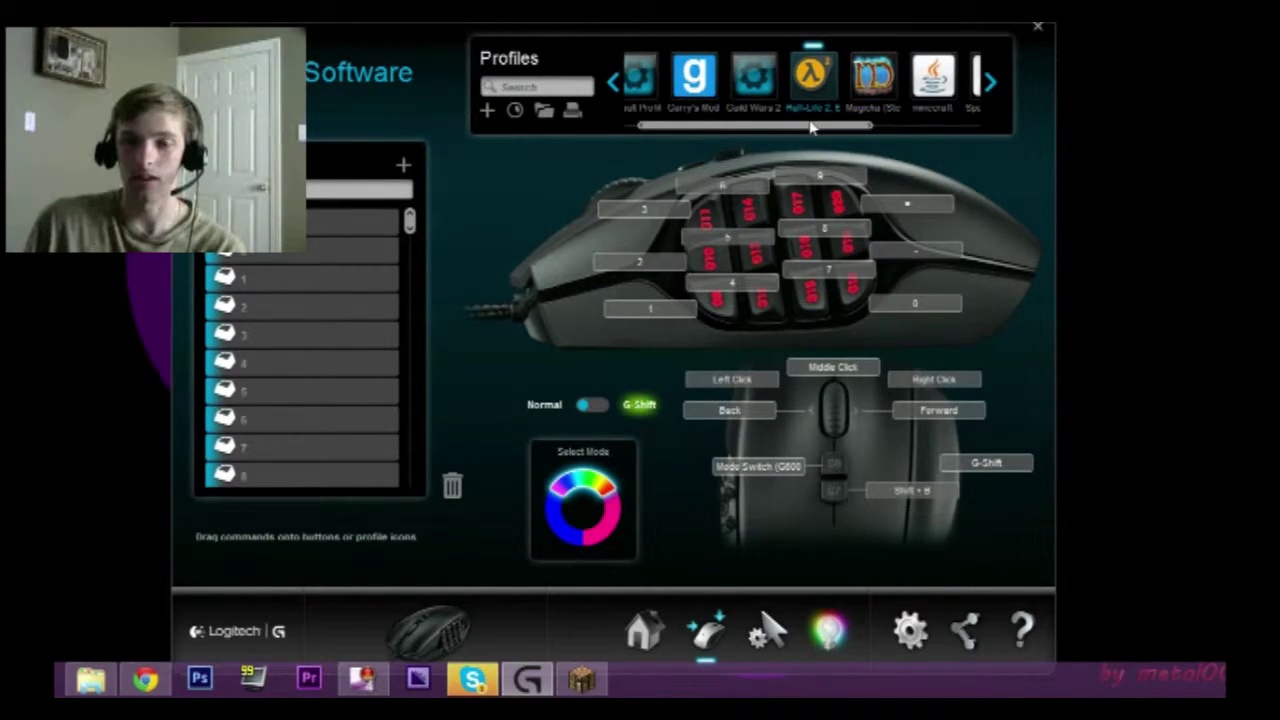
pyautogui.click(758, 92)
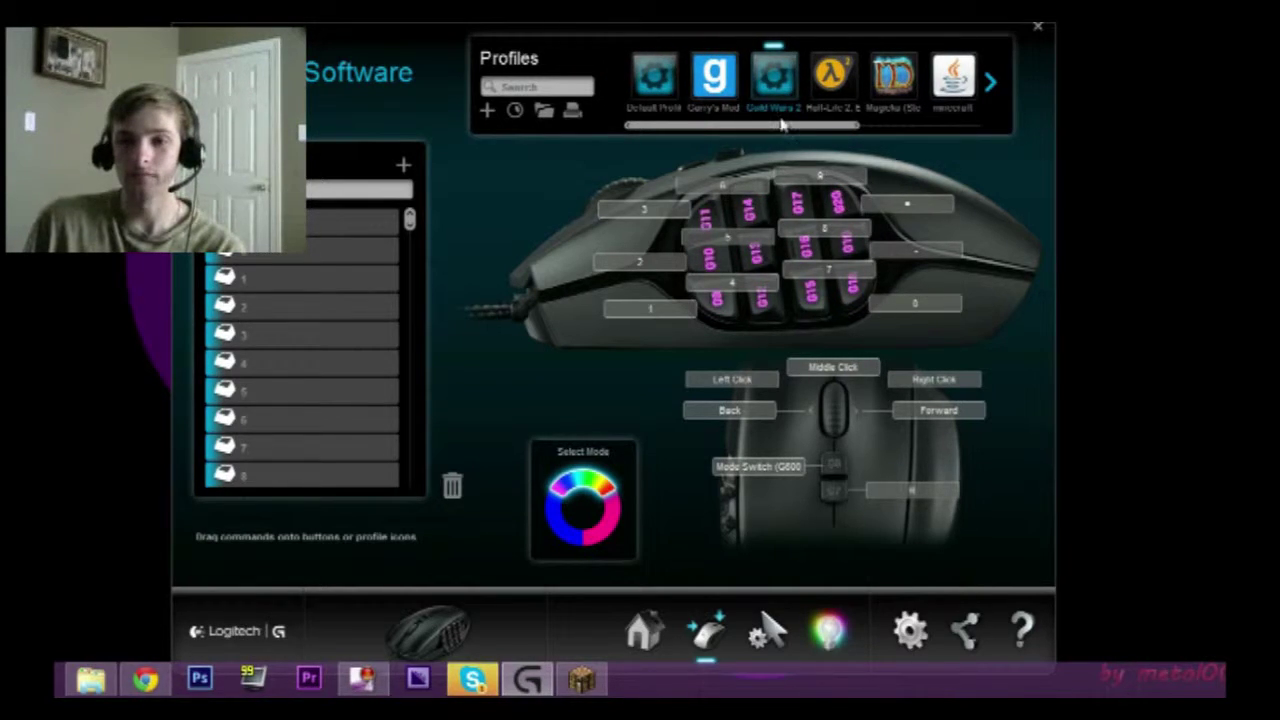
pyautogui.moveTo(783, 123)
pyautogui.mouseDown()
pyautogui.moveTo(917, 117)
pyautogui.moveTo(755, 133)
pyautogui.moveTo(922, 135)
pyautogui.moveTo(789, 131)
pyautogui.mouseUp()
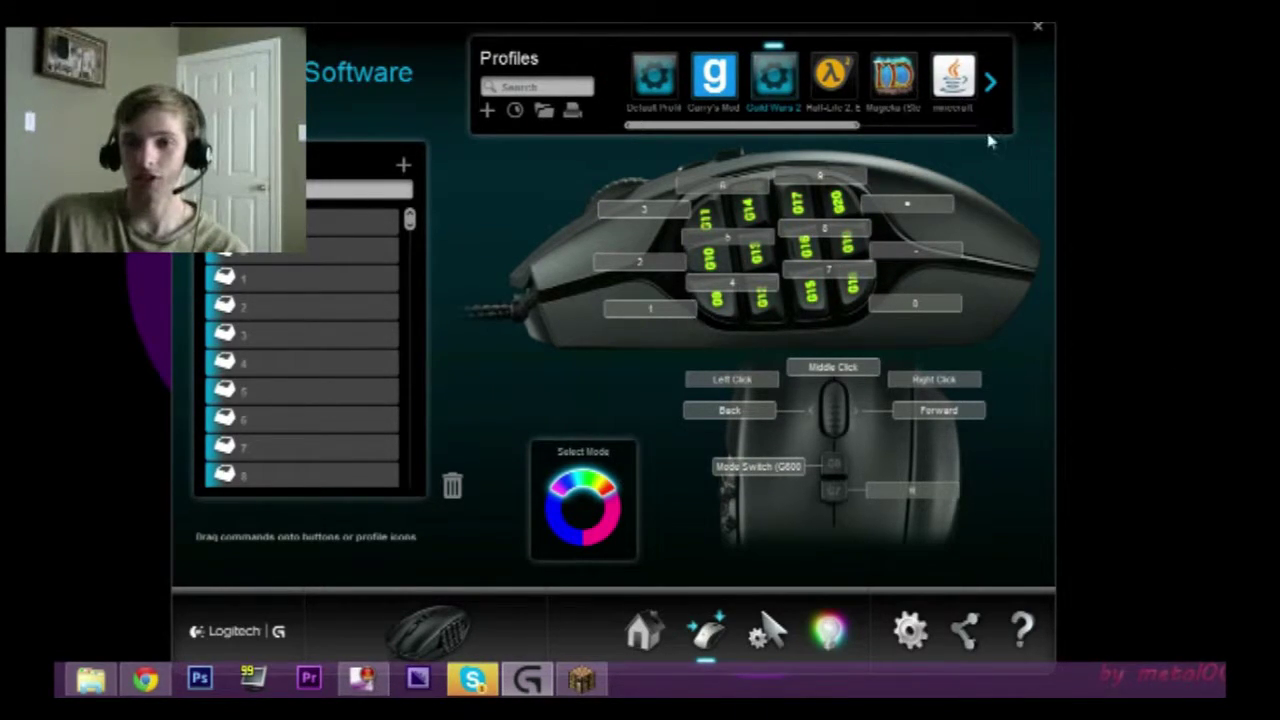
pyautogui.click(953, 78)
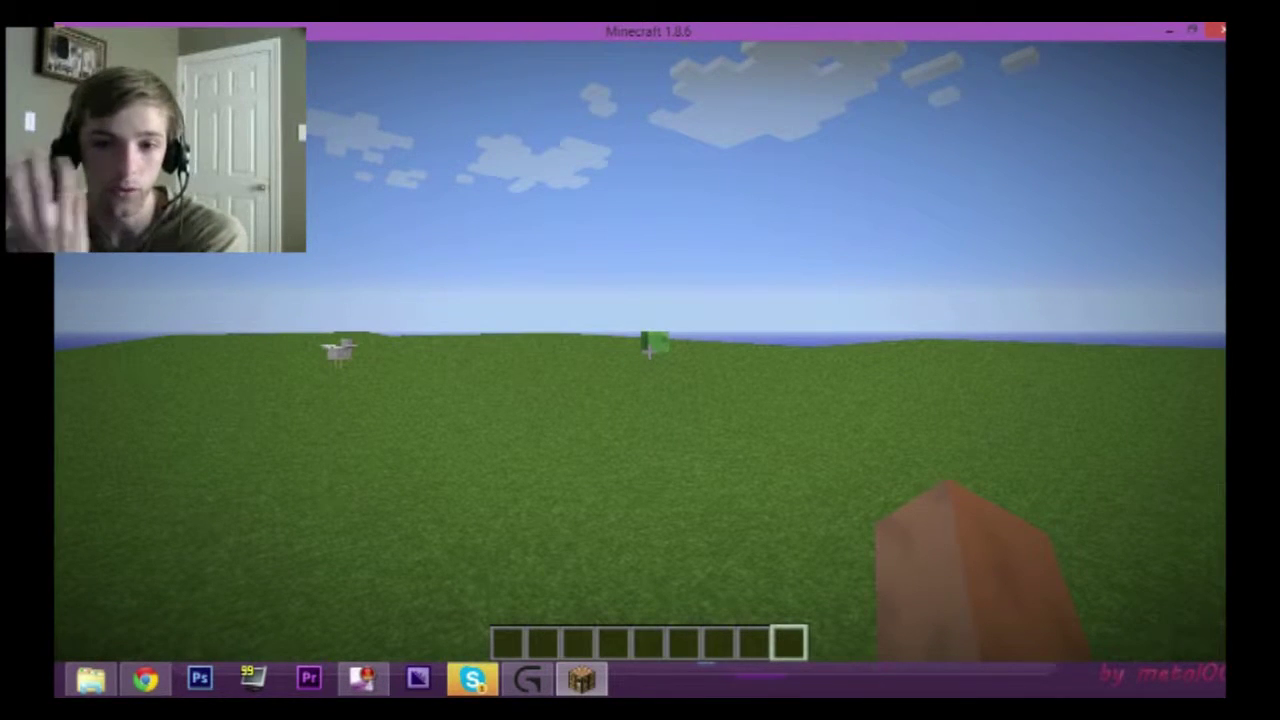
# Sprint forward past the slime in Minecraft, open the creative inventory, then quit with Alt+F4
pyautogui.press('w')
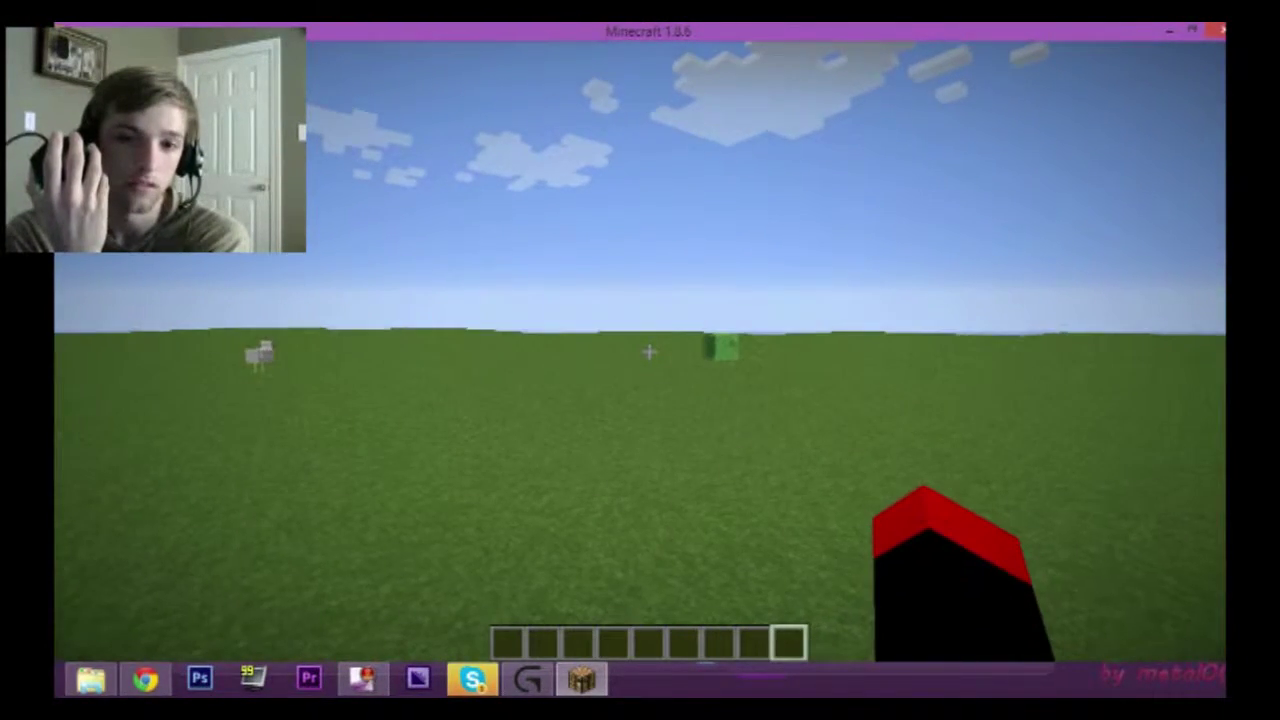
pyautogui.press('w')
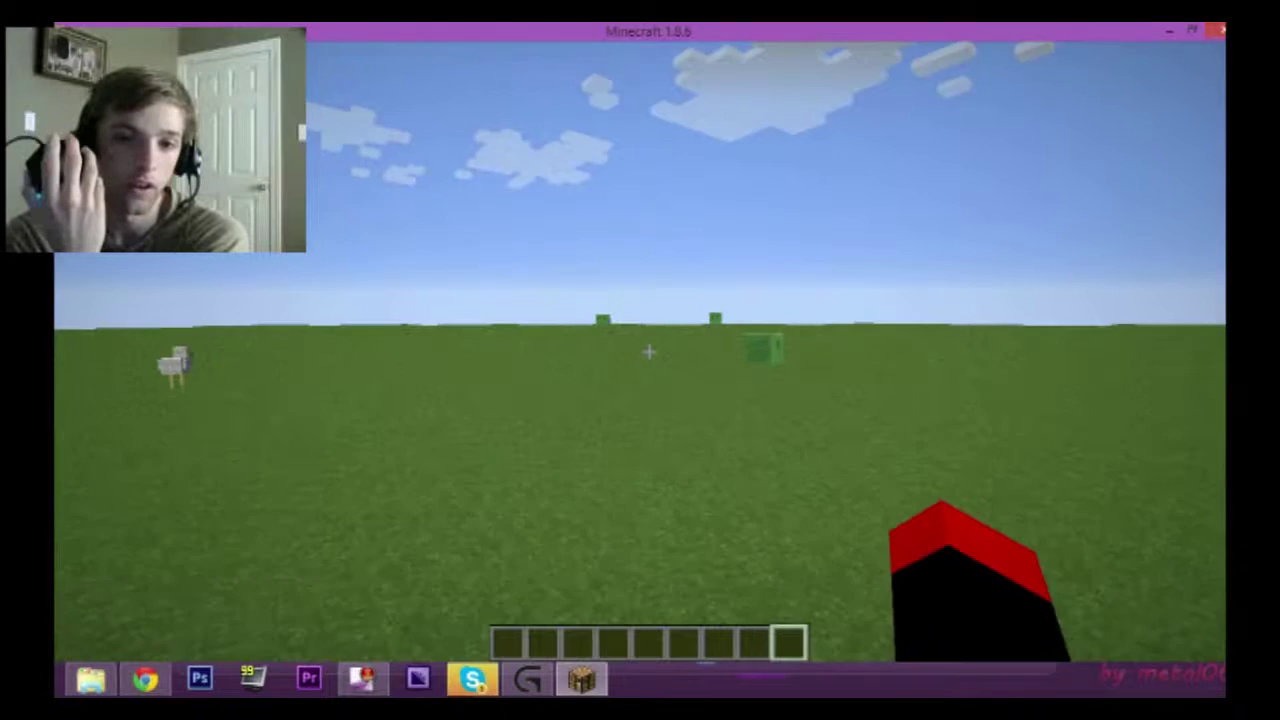
pyautogui.press('w')
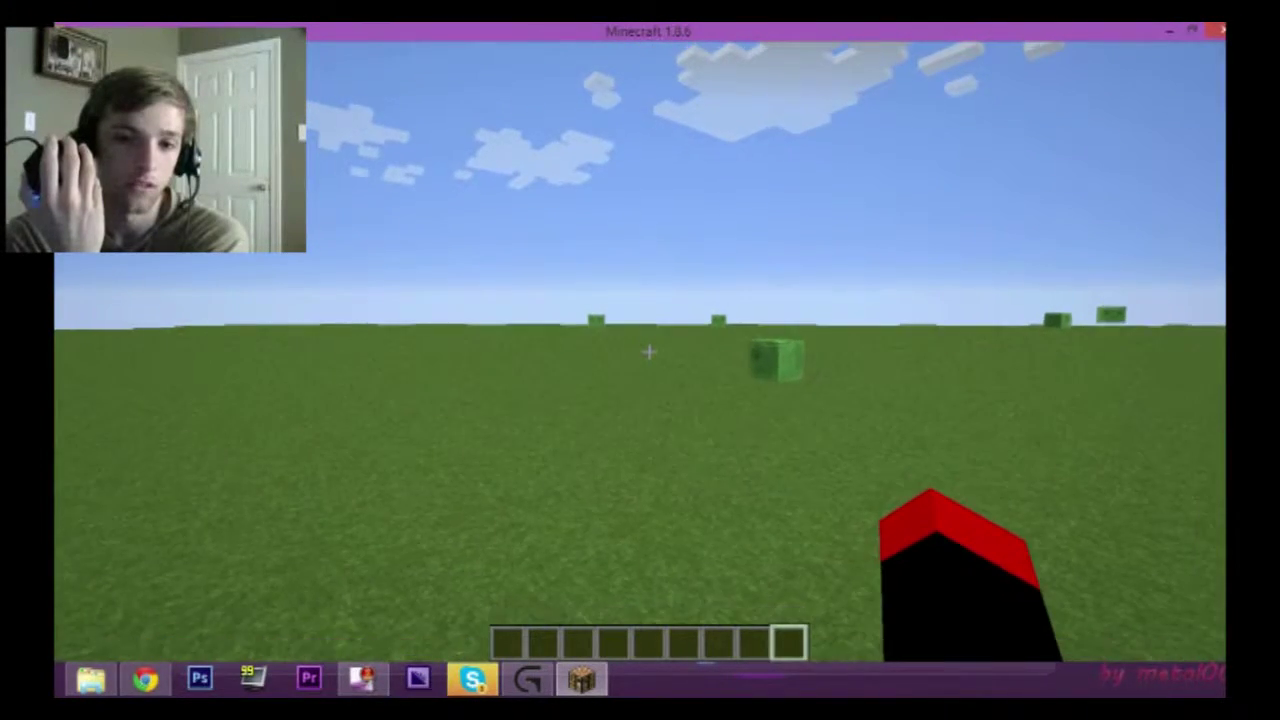
pyautogui.press('w')
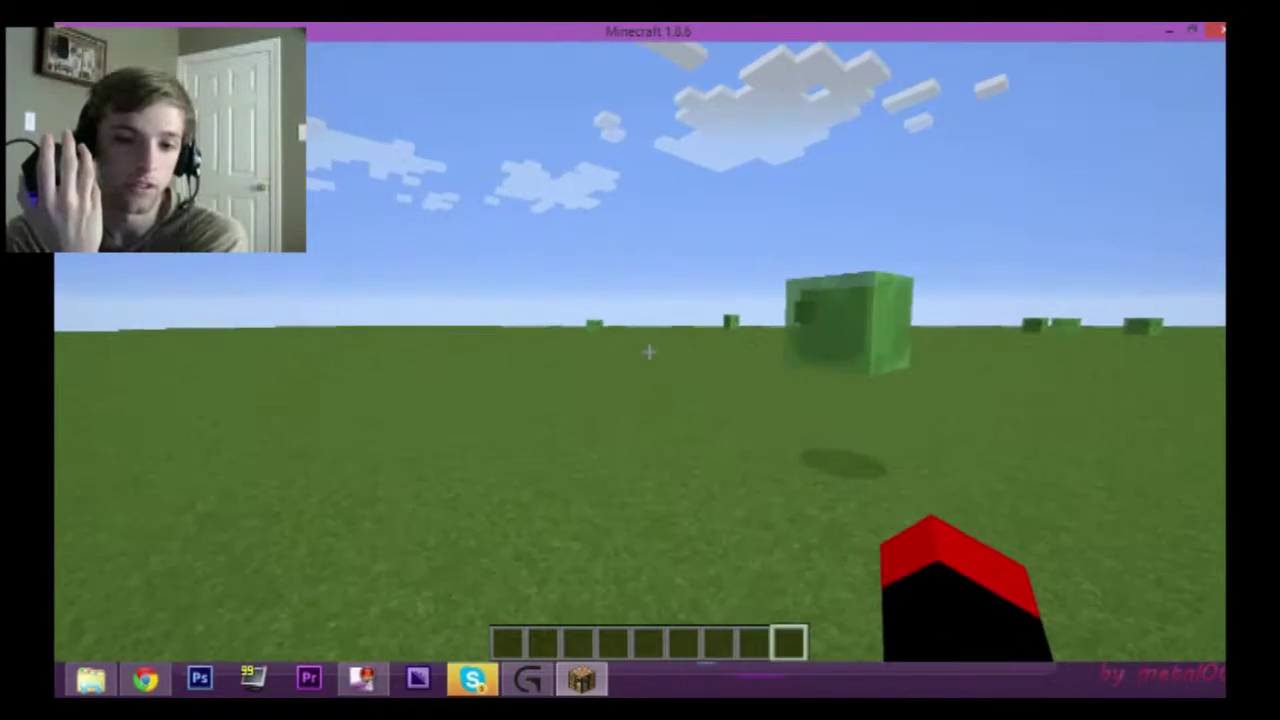
pyautogui.press('w')
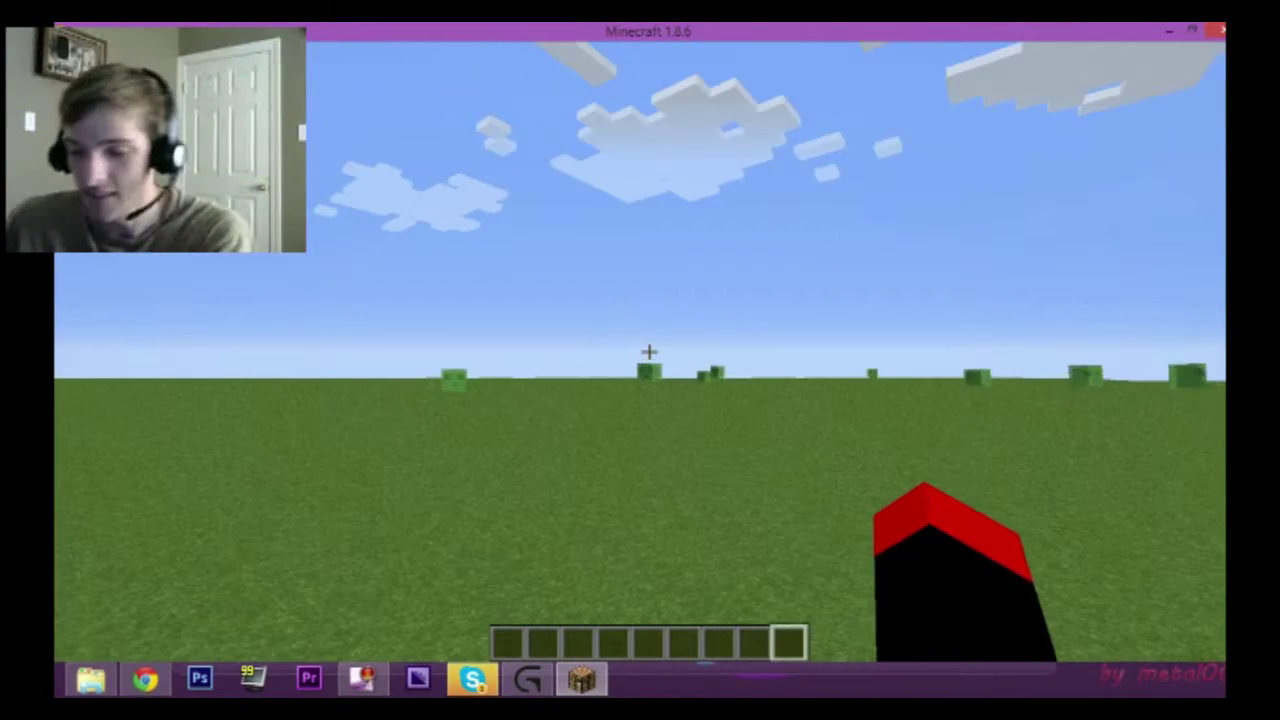
pyautogui.press('e')
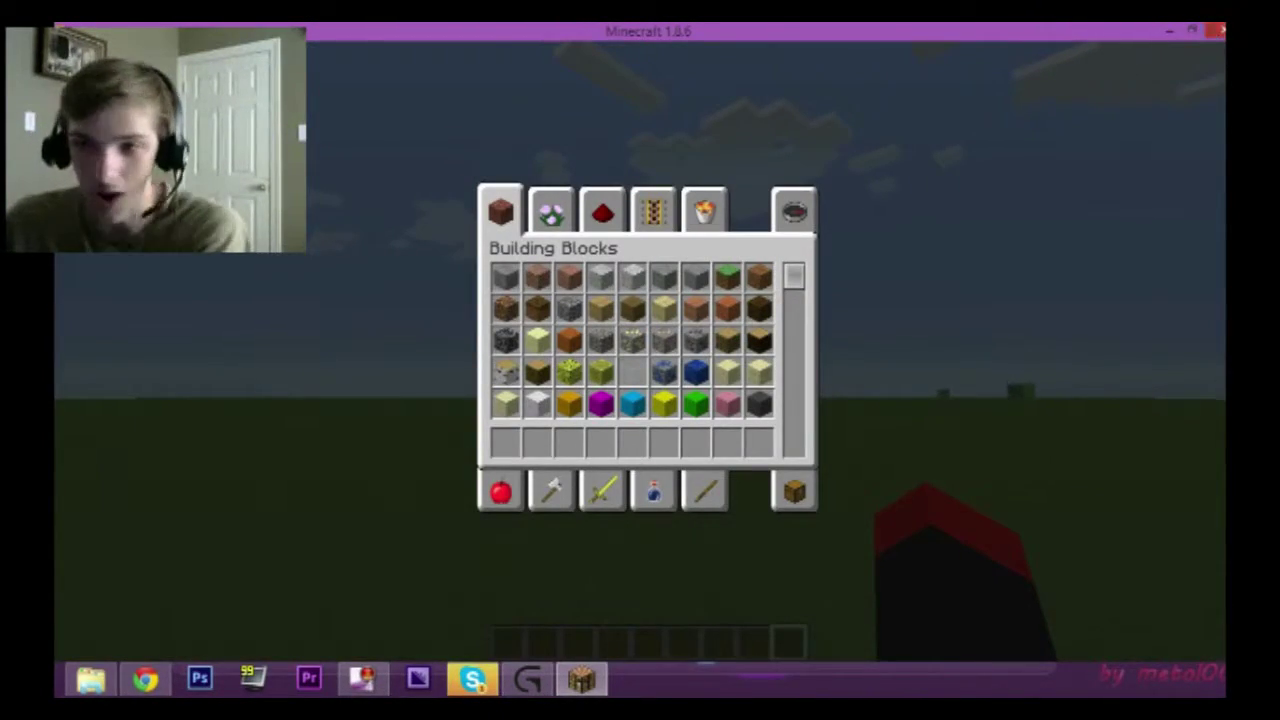
pyautogui.hotkey('alt', 'F4')
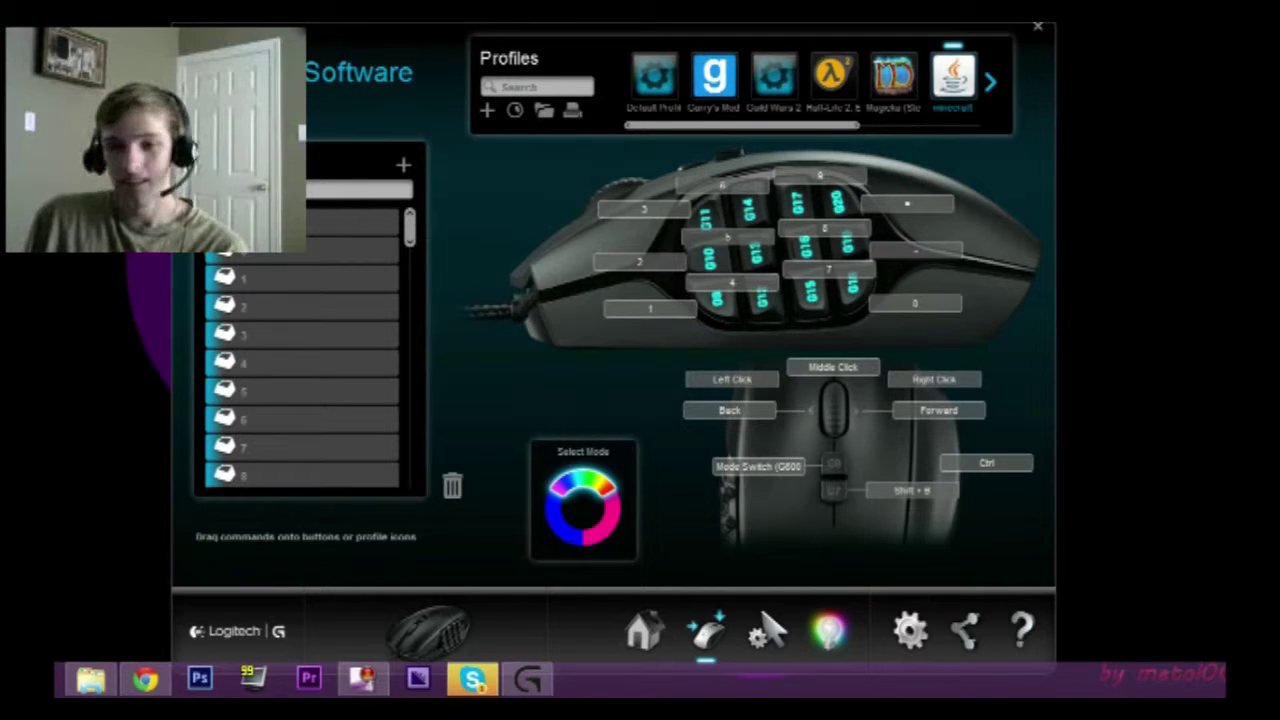
# In pointer settings, try DPI values from 7750 down to 200 and around 1250
pyautogui.click(764, 632)
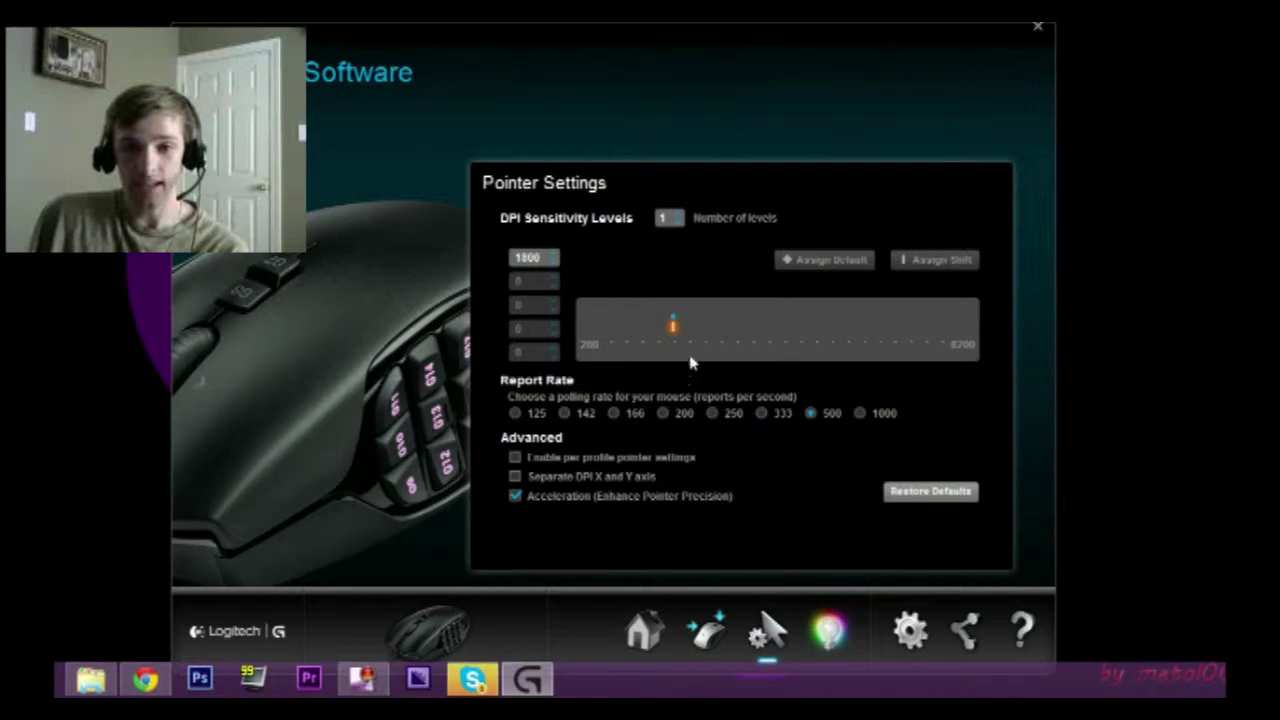
pyautogui.moveTo(672, 326); pyautogui.dragTo(918, 353)
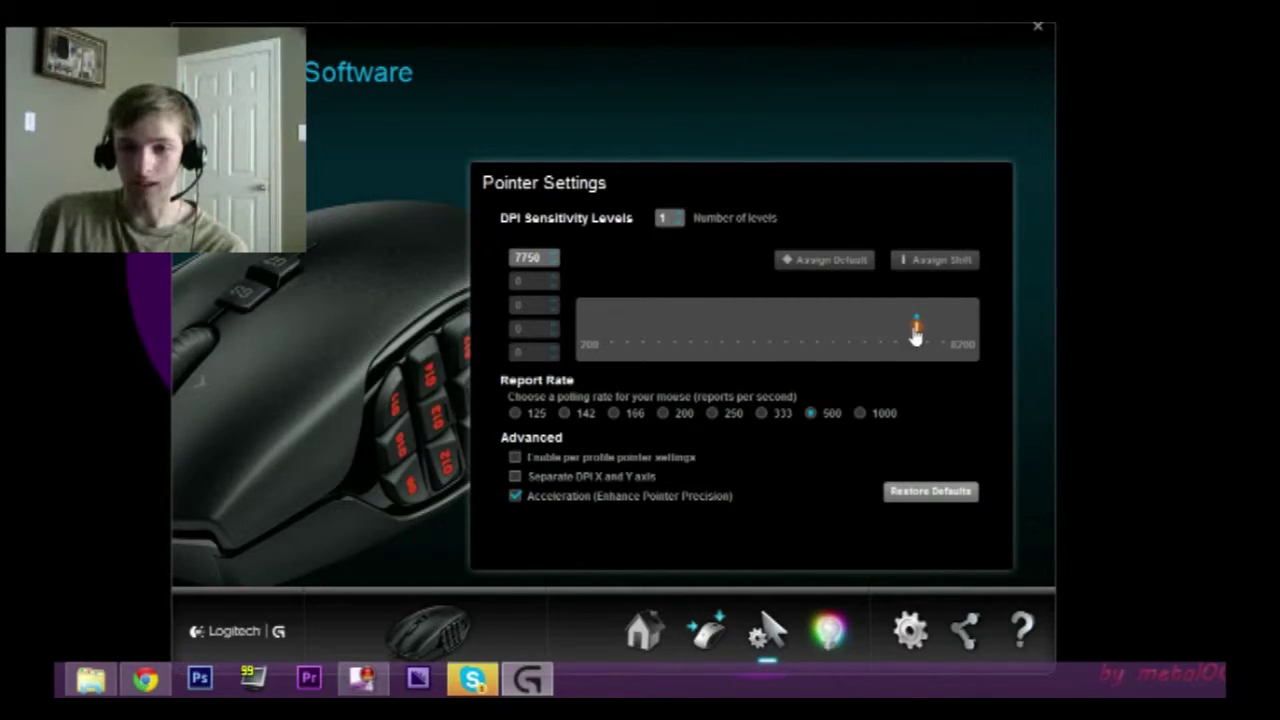
pyautogui.moveTo(914, 334); pyautogui.dragTo(386, 303)
pyautogui.moveTo(596, 343)
pyautogui.mouseDown()
pyautogui.moveTo(634, 326)
pyautogui.moveTo(676, 339)
pyautogui.moveTo(652, 345)
pyautogui.mouseUp()
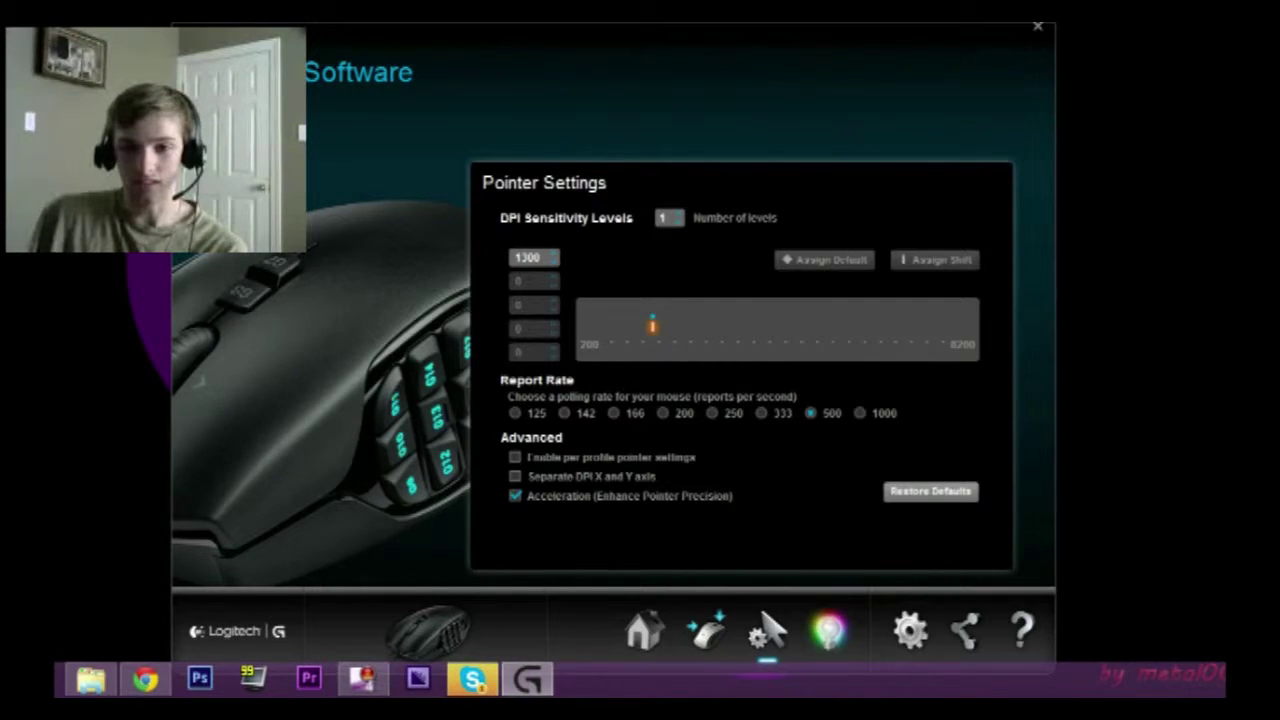
pyautogui.moveTo(651, 334); pyautogui.dragTo(613, 340)
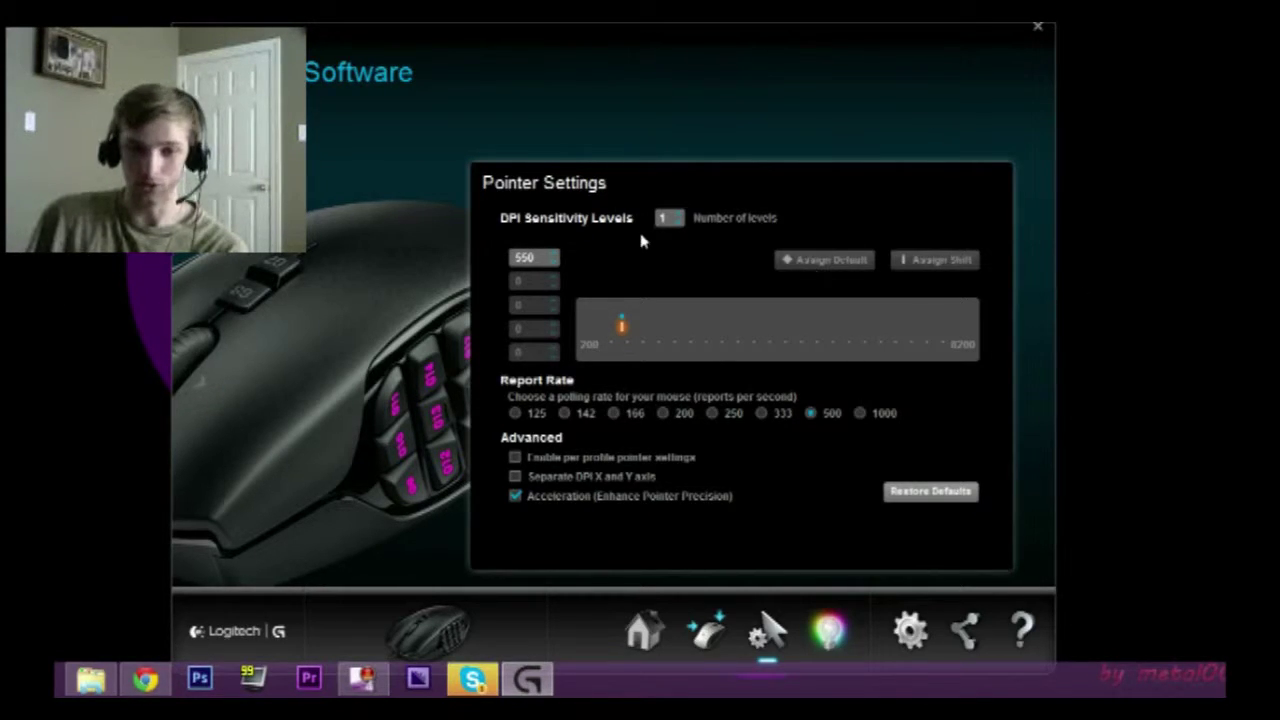
pyautogui.moveTo(622, 330); pyautogui.dragTo(651, 328)
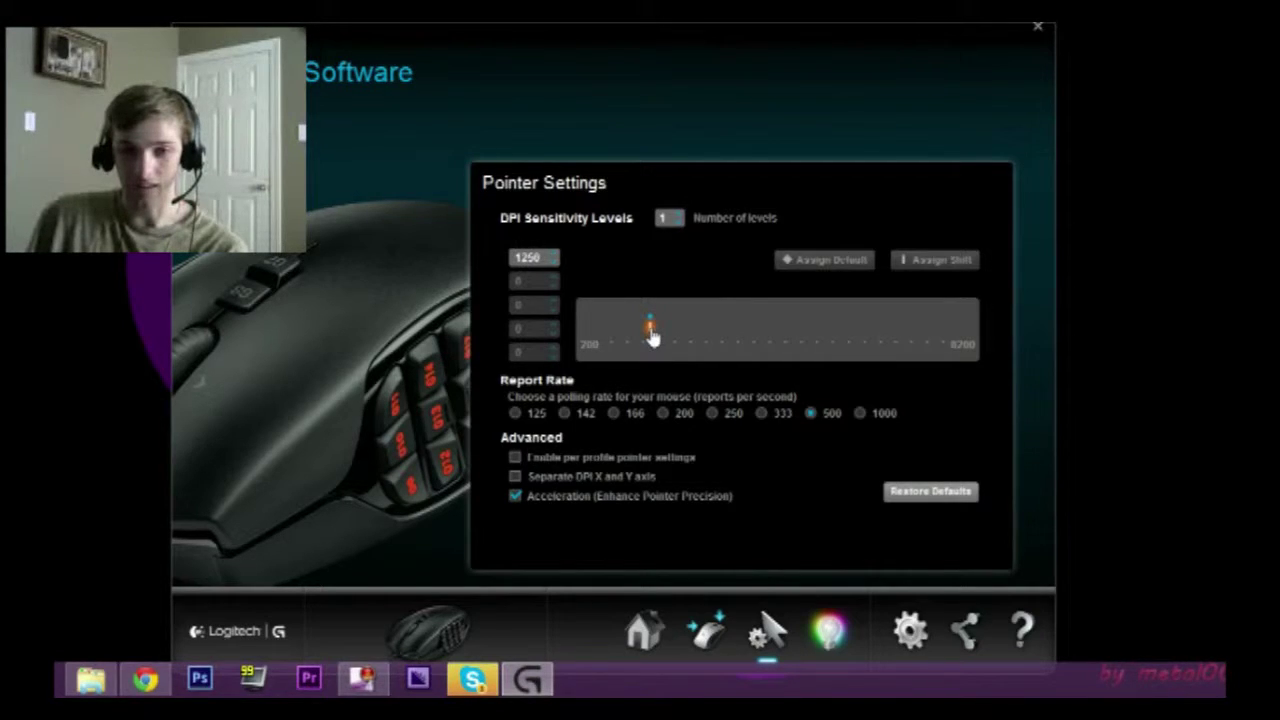
# Enter 1350 in the DPI field, then adjust the slider up to 1800 DPI
pyautogui.click(537, 259)
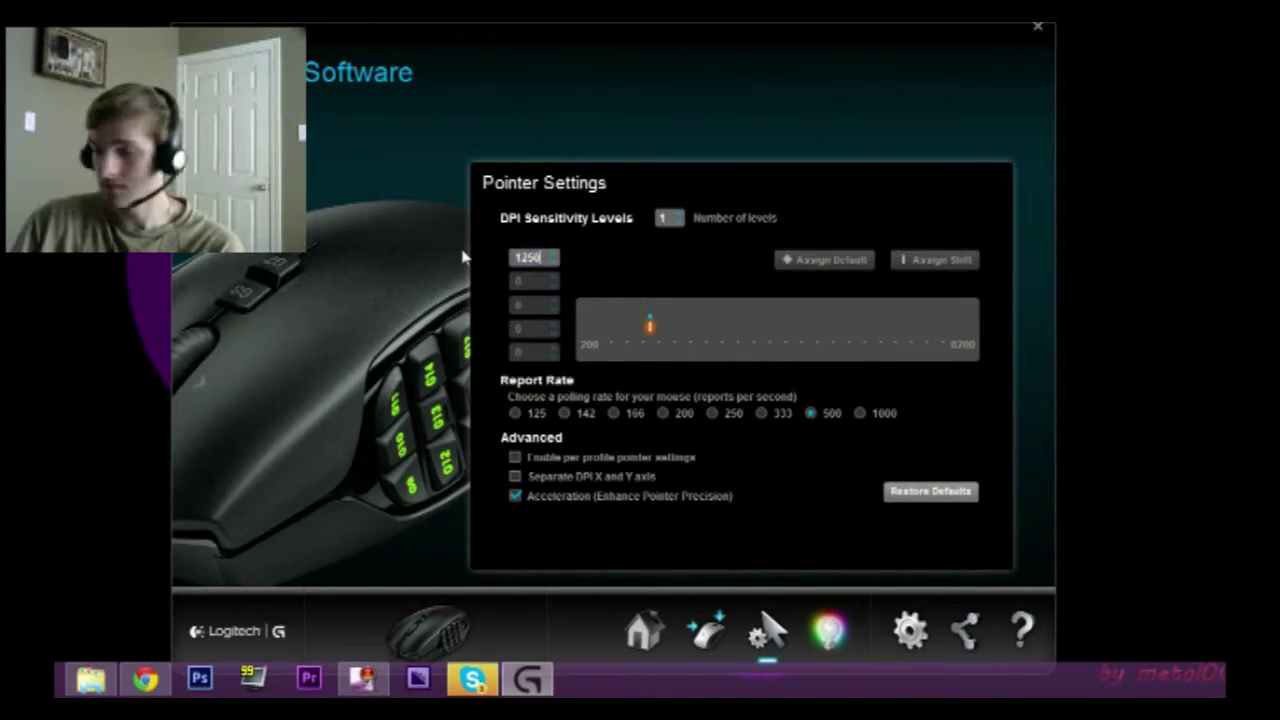
pyautogui.write('13')
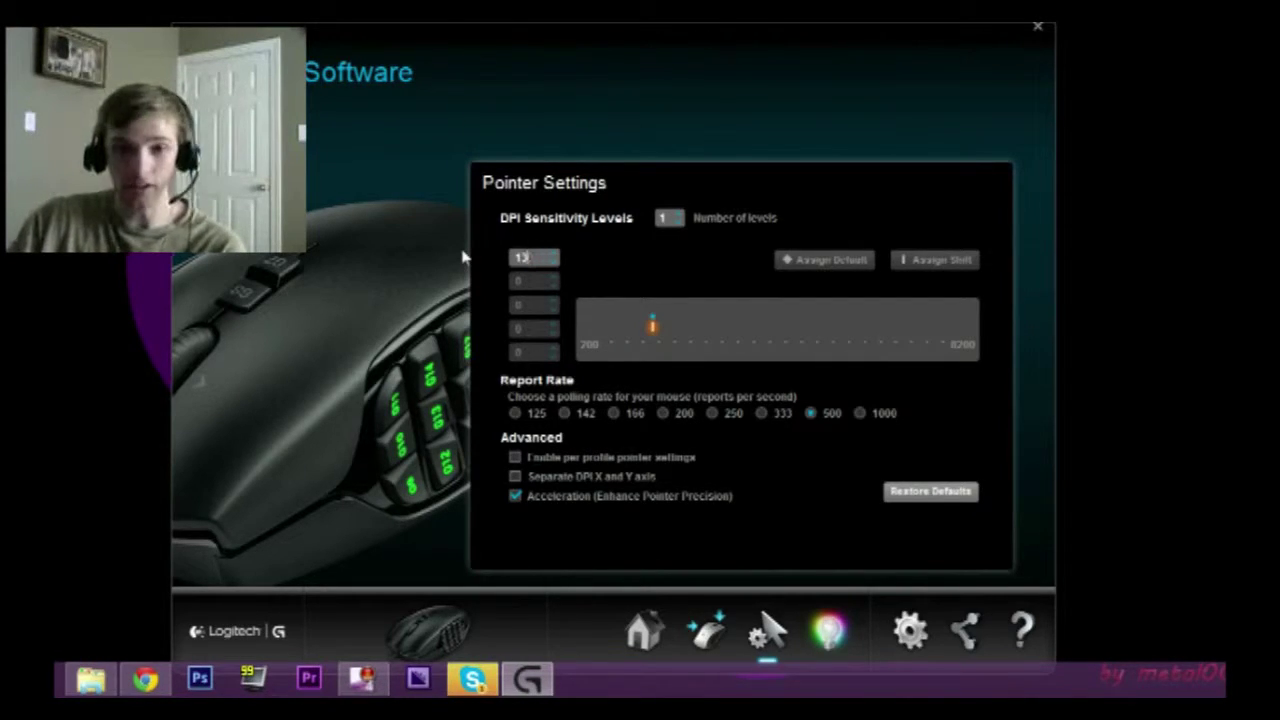
pyautogui.write('50')
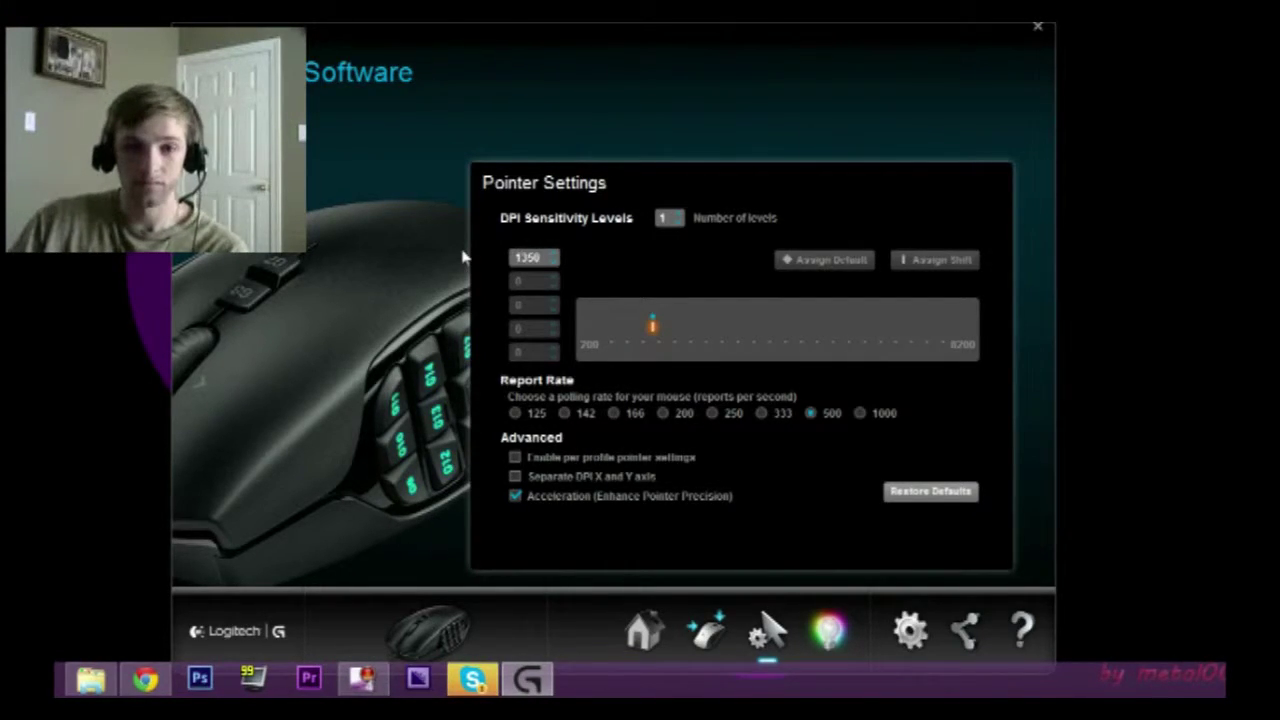
pyautogui.click(658, 340)
pyautogui.moveTo(659, 338); pyautogui.dragTo(674, 342)
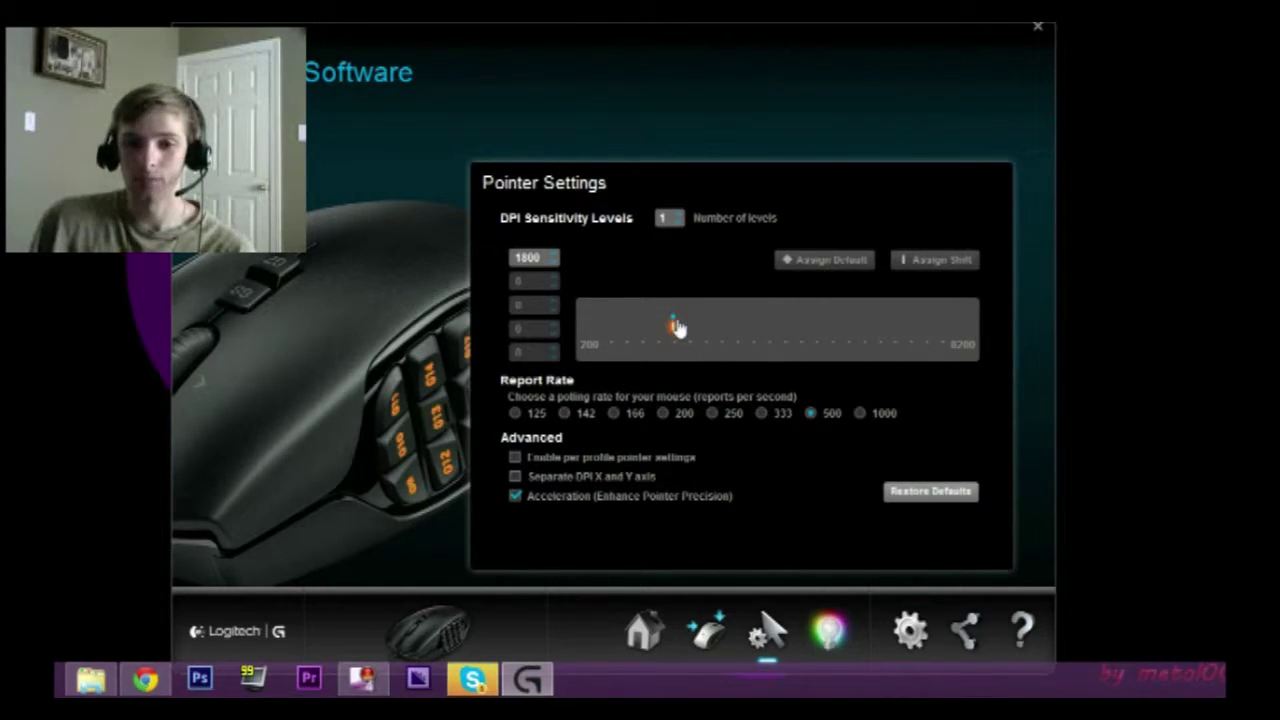
pyautogui.moveTo(677, 325); pyautogui.dragTo(683, 321)
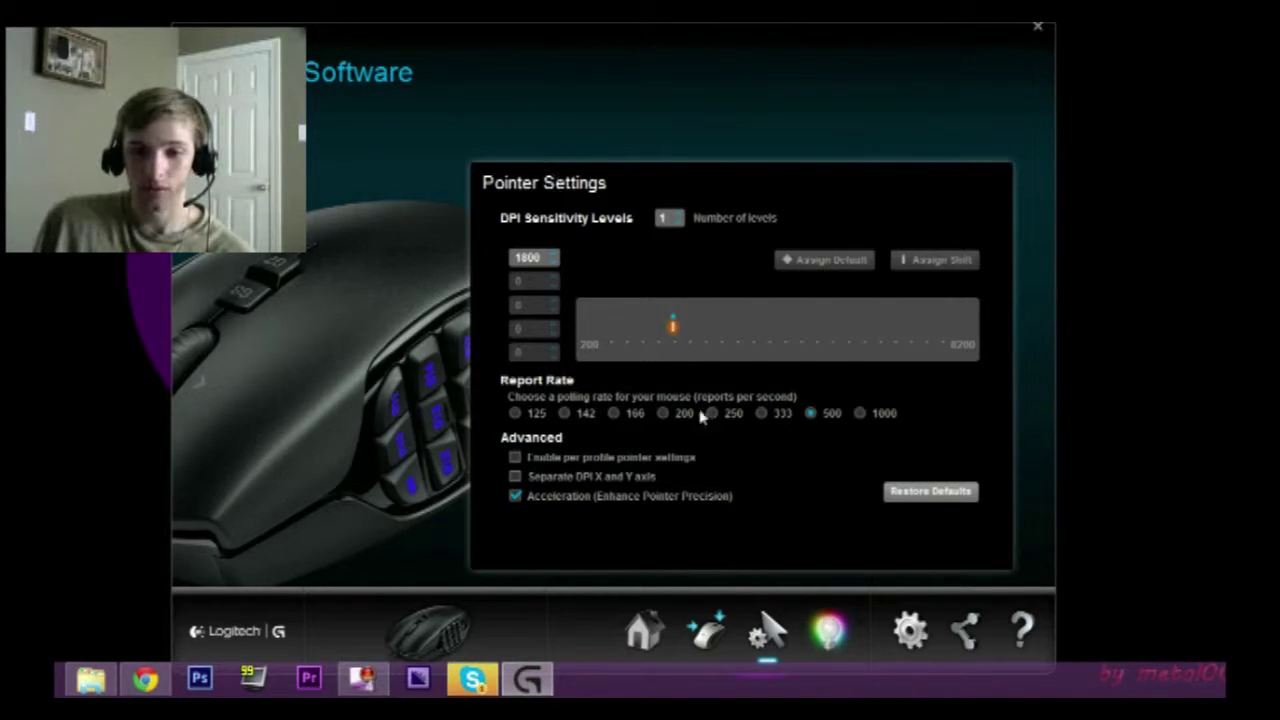
pyautogui.click(820, 652)
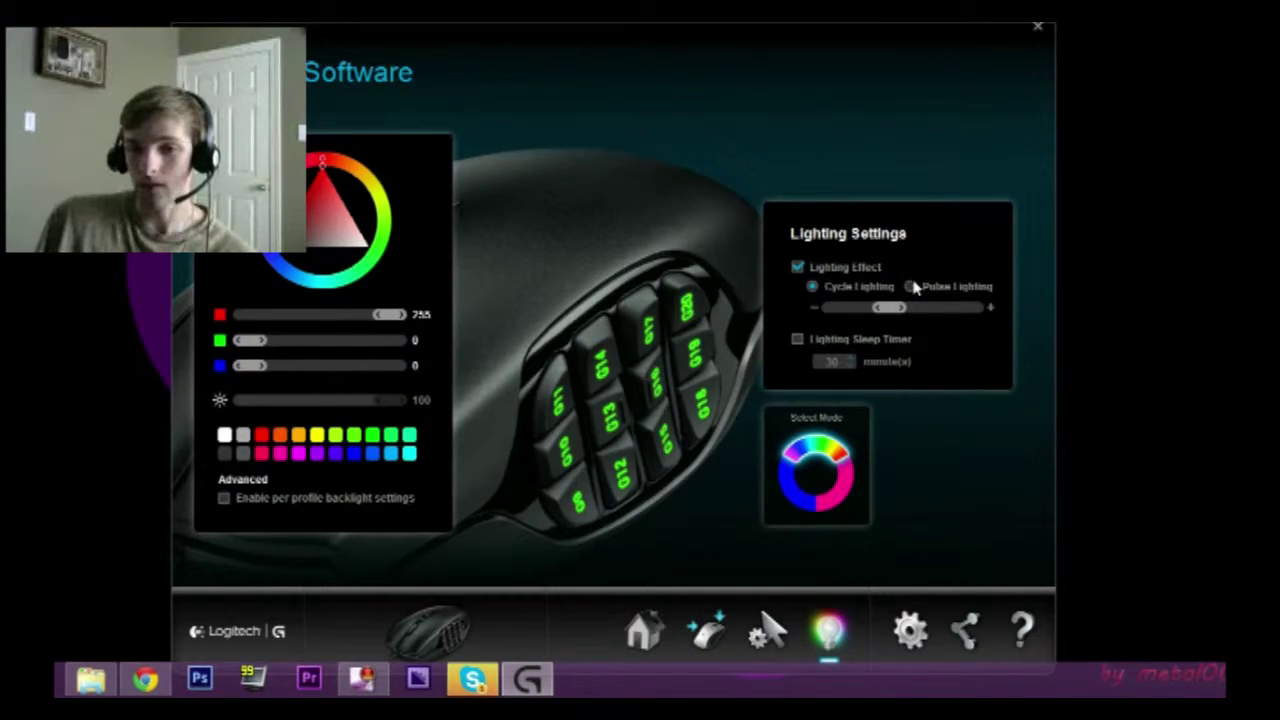
# Switch the lighting effect to Pulse and back to Cycle Lighting, with base colour red 255, 0, 0
pyautogui.click(910, 287)
pyautogui.click(820, 289)
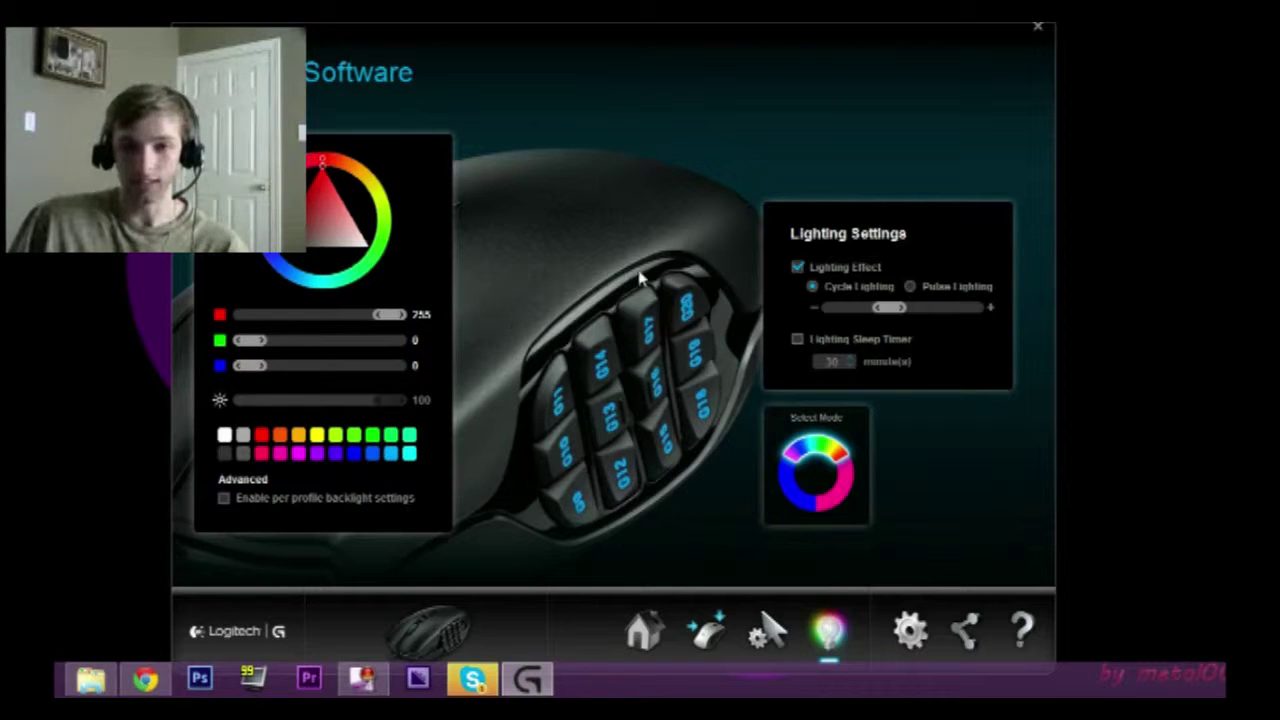
pyautogui.moveTo(348, 168); pyautogui.dragTo(362, 265)
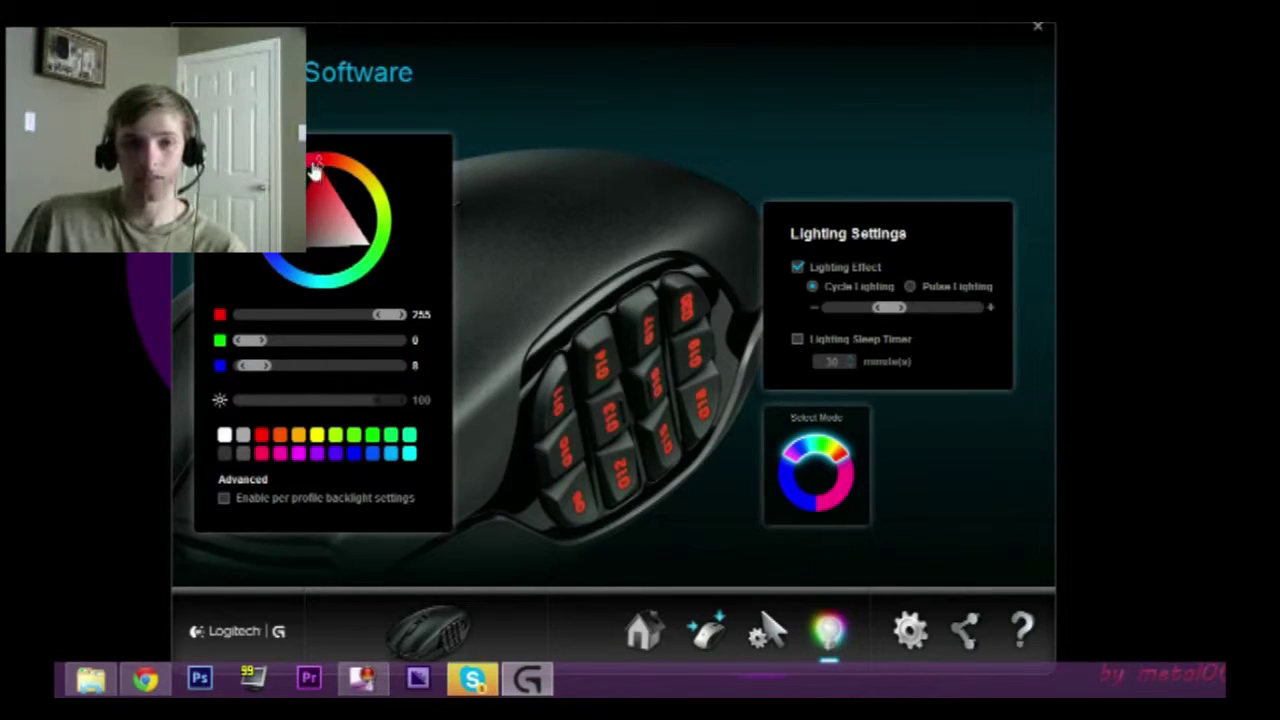
pyautogui.click(316, 163)
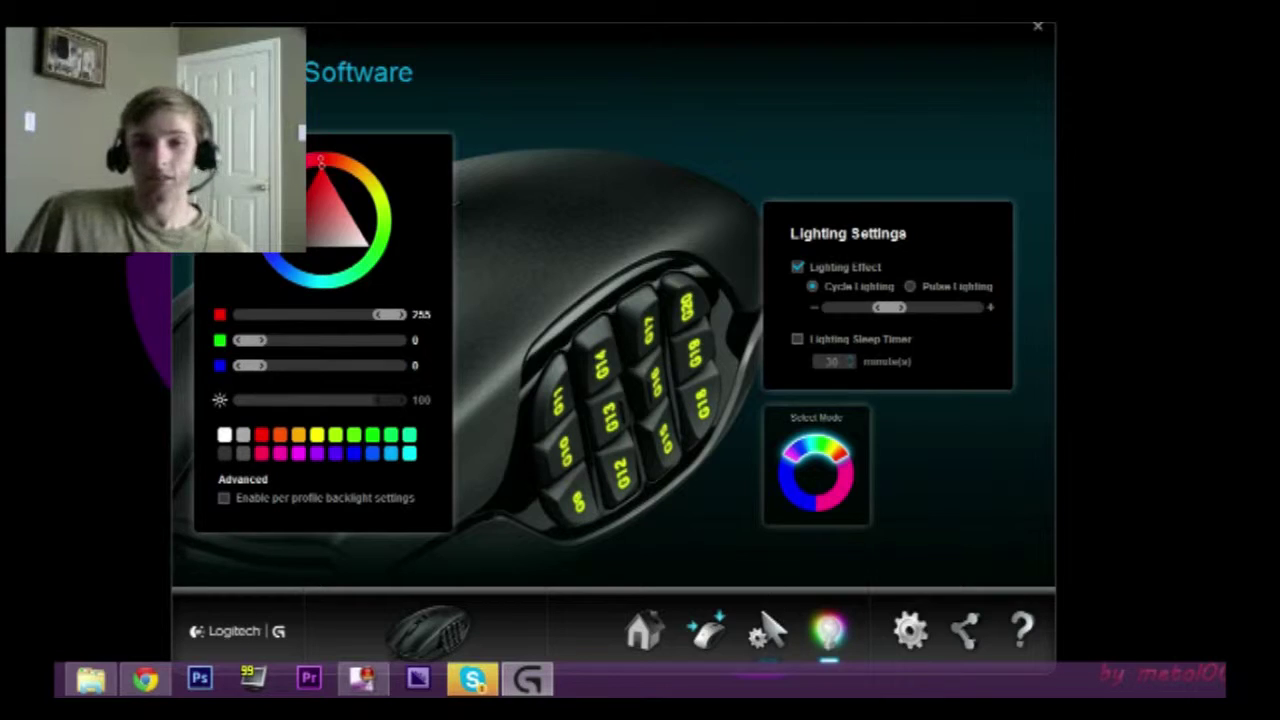
# Review the G600 and Profile settings tabs, leaving the default profile unchanged
pyautogui.click(916, 640)
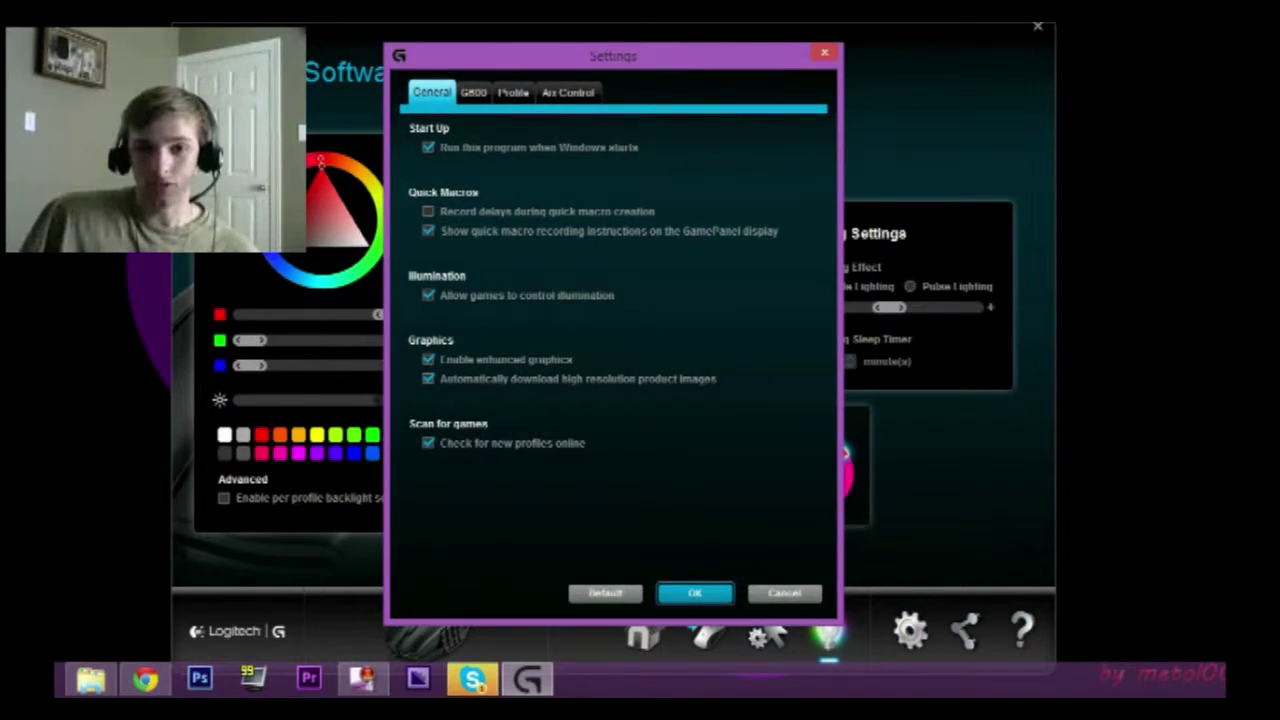
pyautogui.click(473, 93)
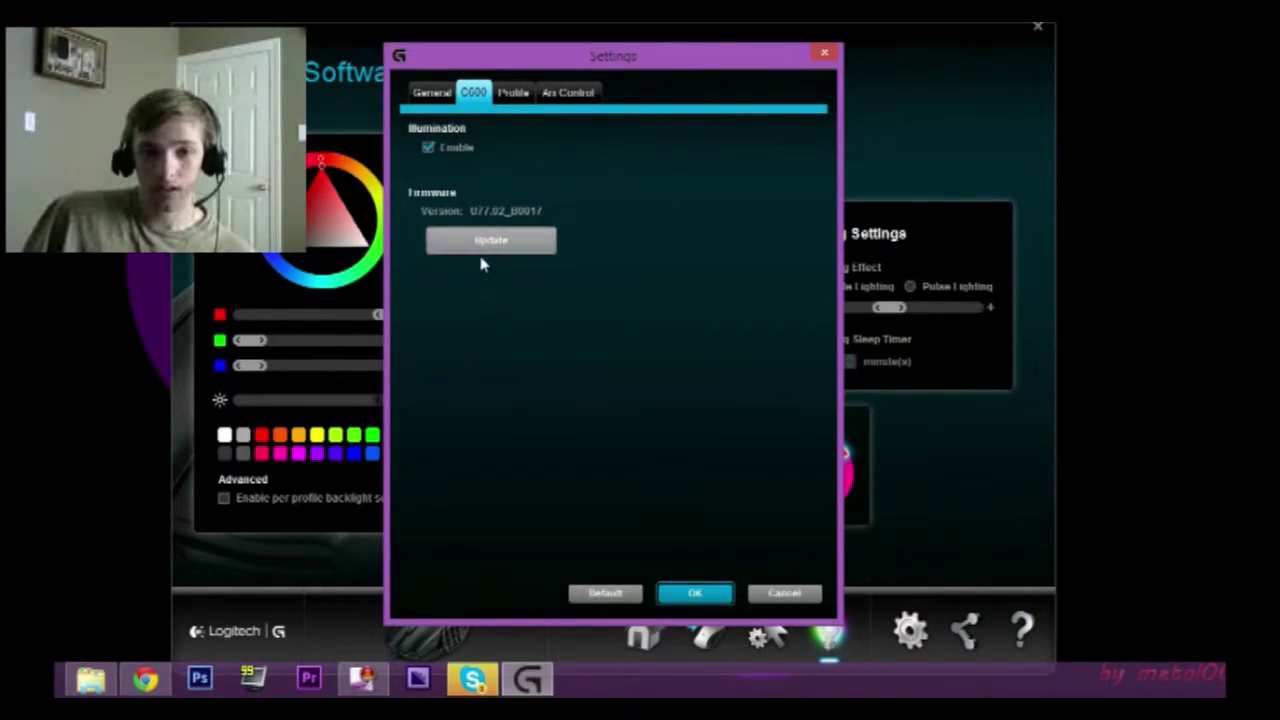
pyautogui.click(513, 93)
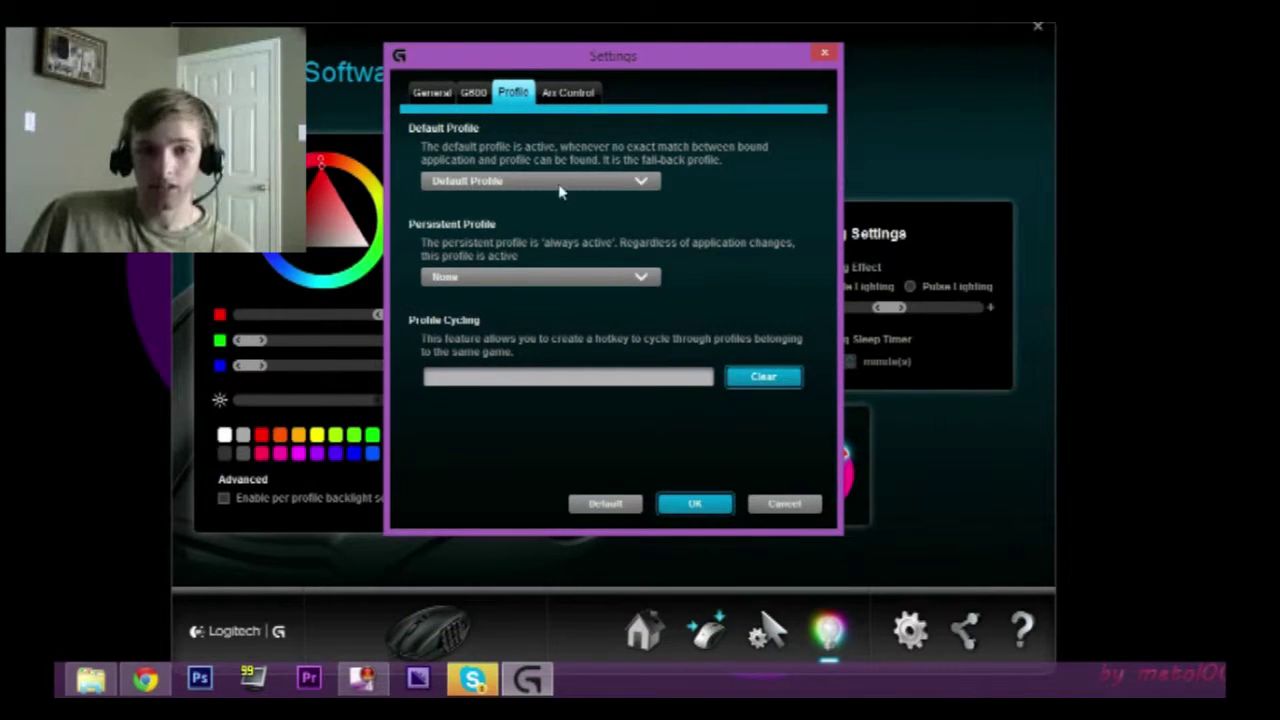
pyautogui.click(474, 93)
pyautogui.click(513, 93)
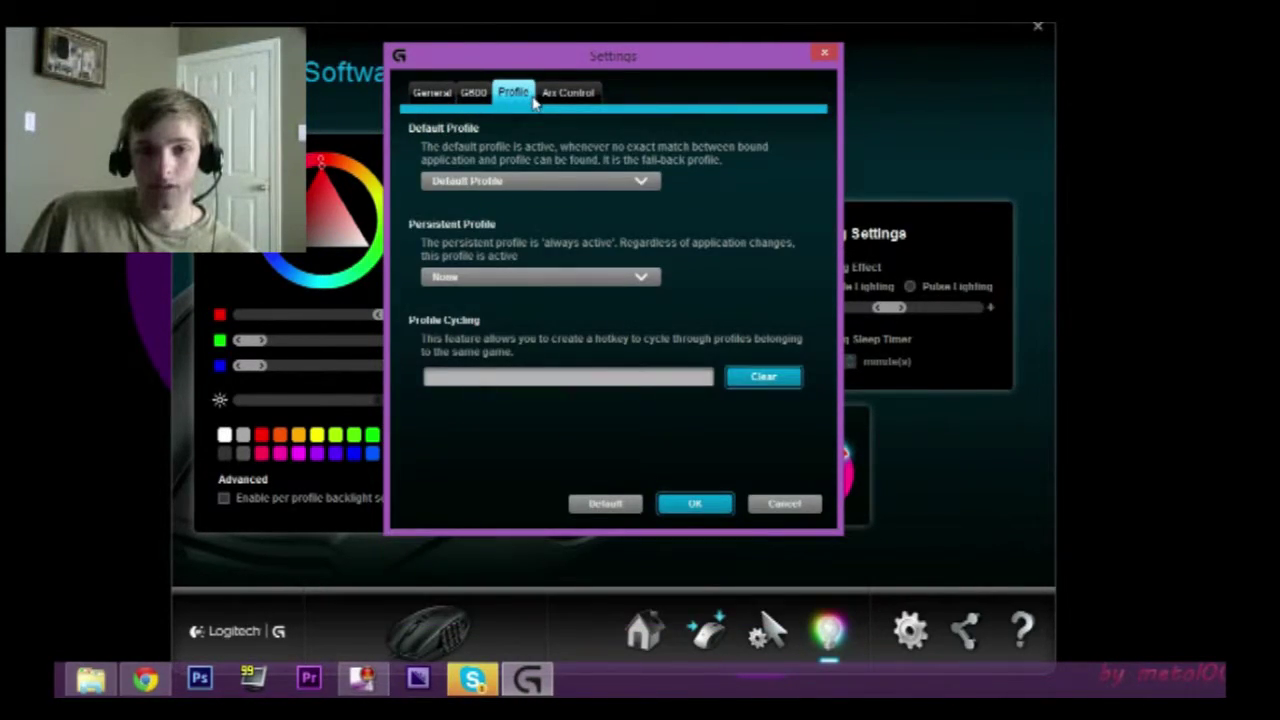
pyautogui.click(507, 183)
pyautogui.click(525, 175)
# Check the Arx Control tab, return to General, and cancel the Settings dialog
pyautogui.click(570, 95)
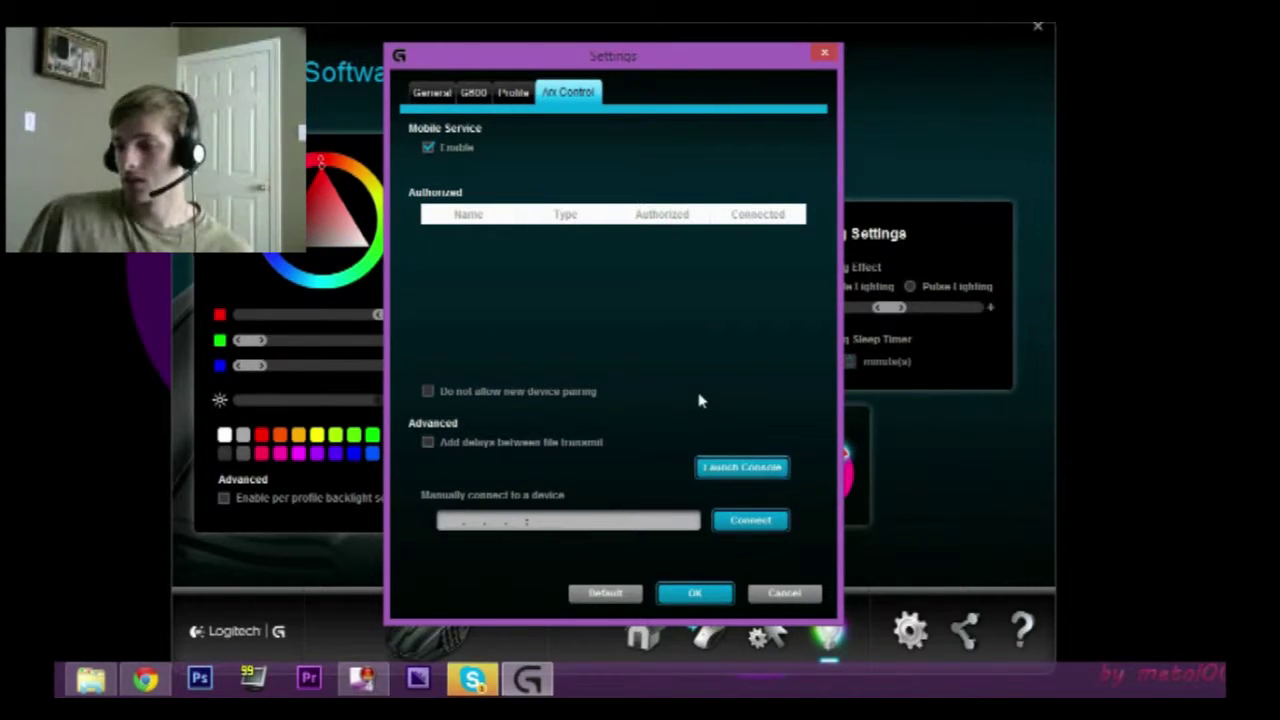
pyautogui.click(428, 112)
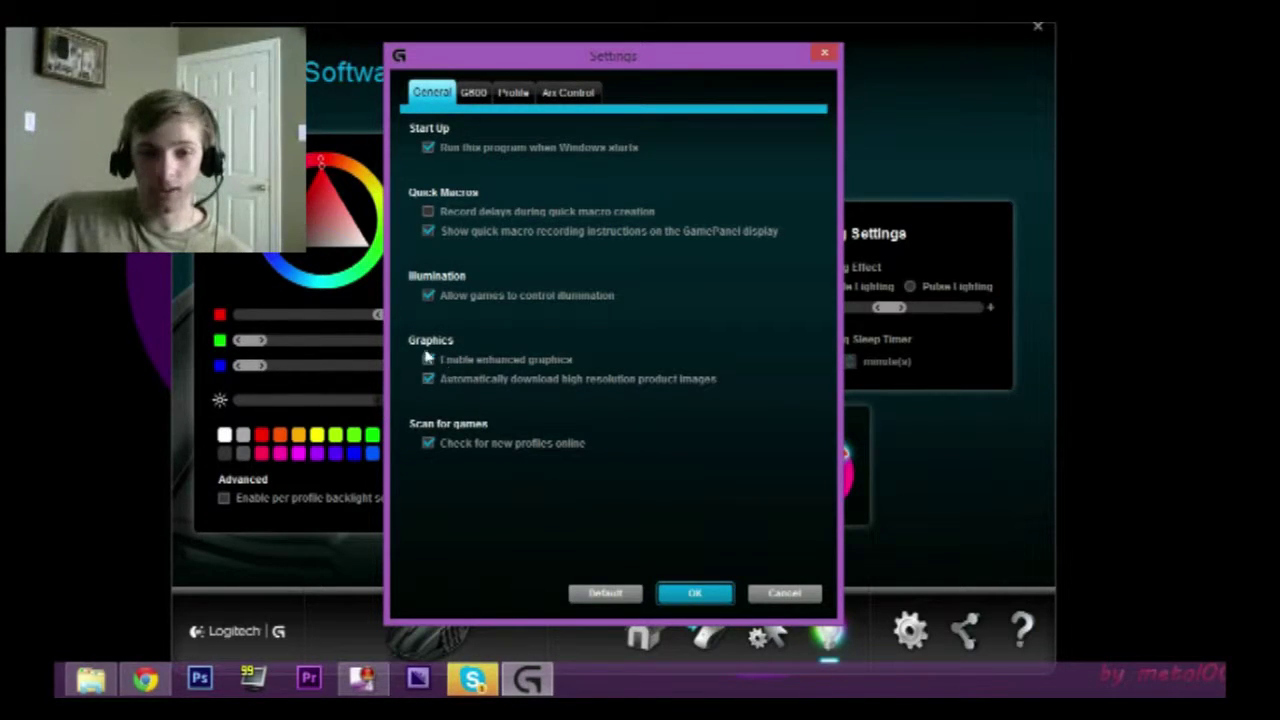
pyautogui.click(785, 593)
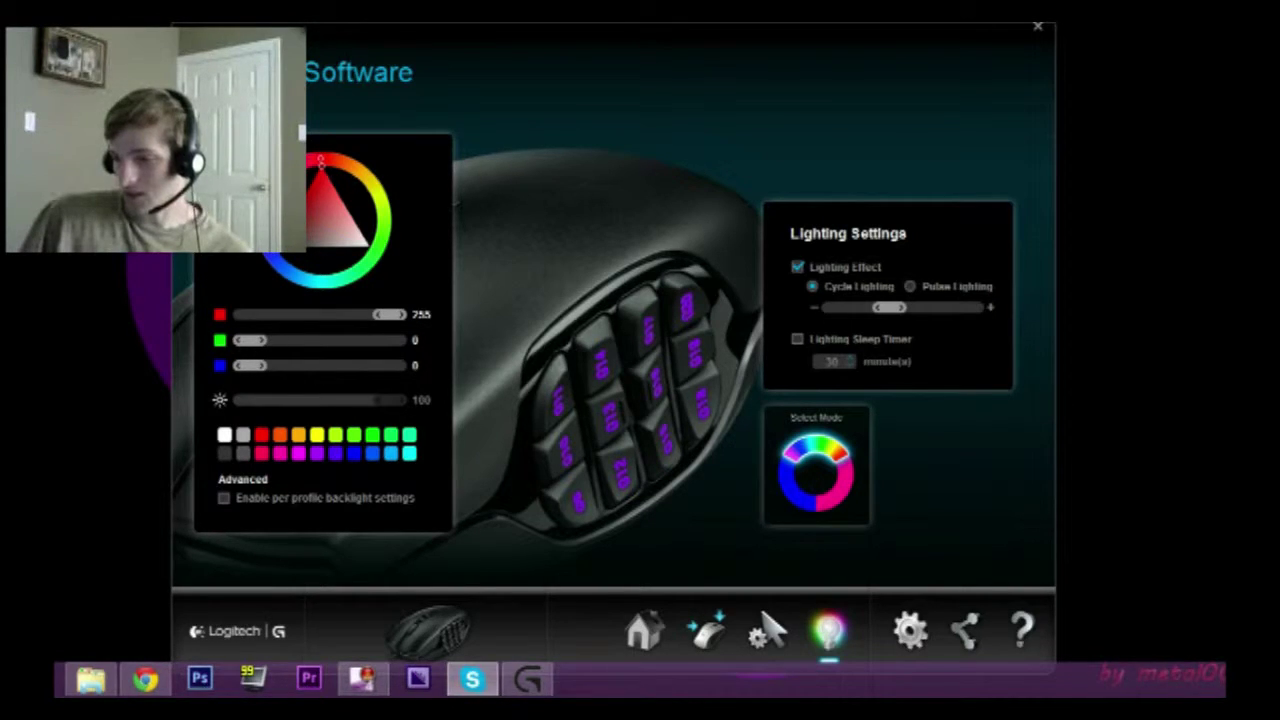
pyautogui.click(857, 457)
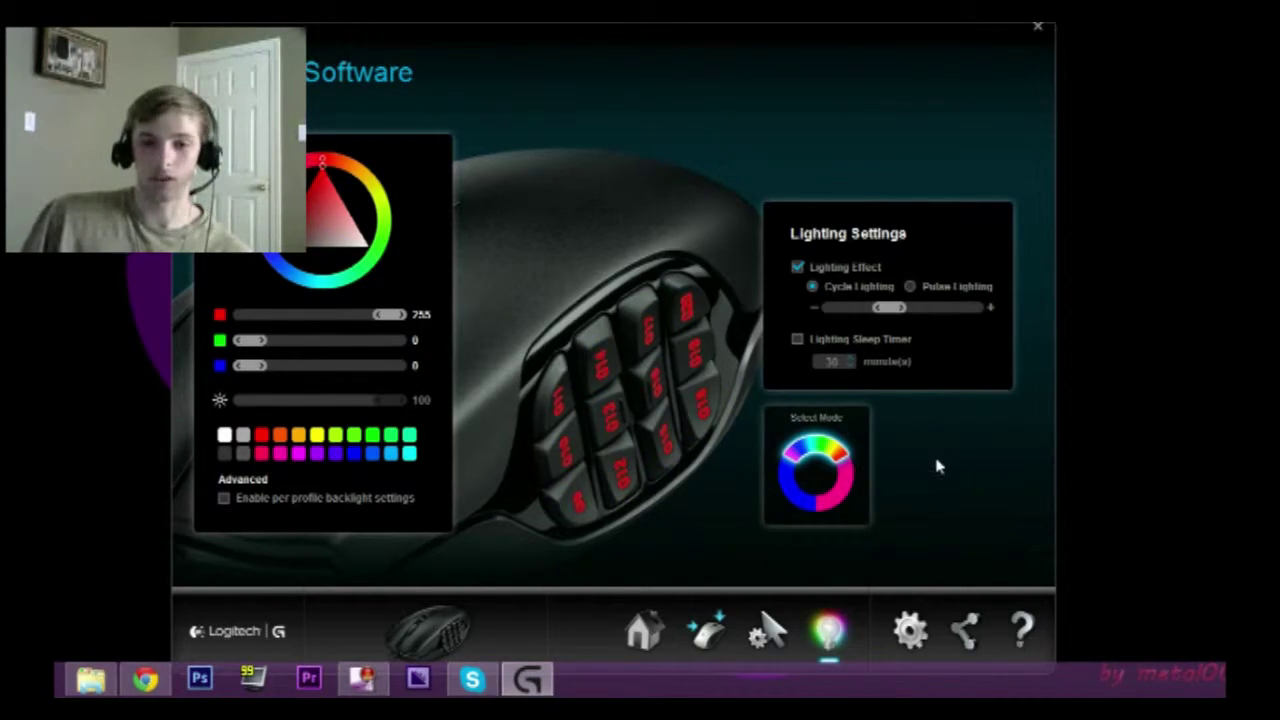